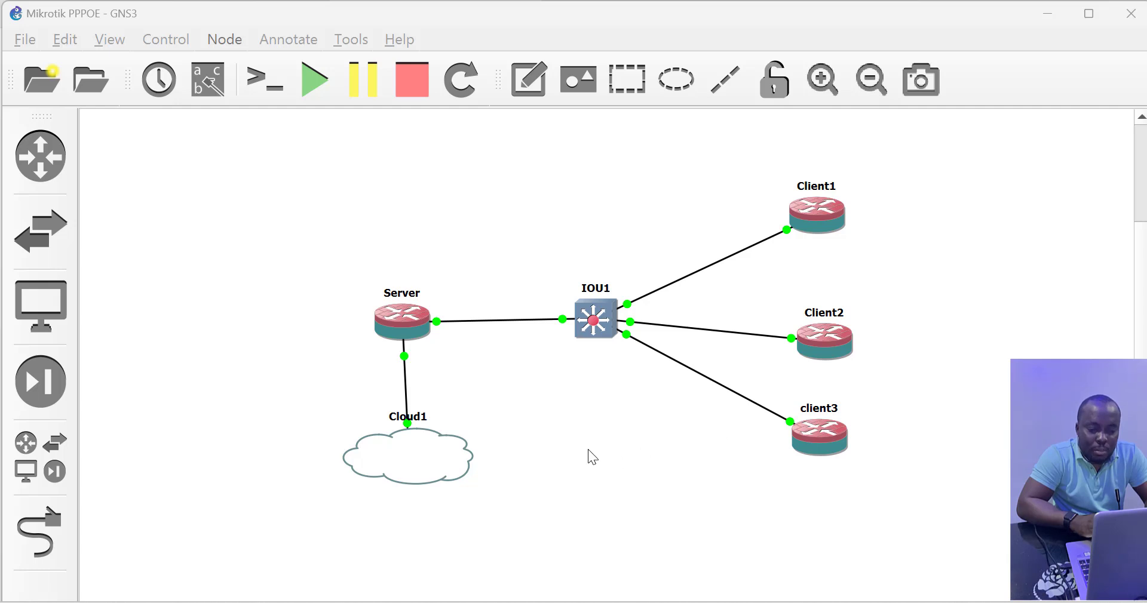
# - Dismiss Cloud1's menu in GNS3 and bring WinBox forward with the MikroTik router listed under Neighbors
pyautogui.rightClick(406, 456)
pyautogui.click(432, 461)
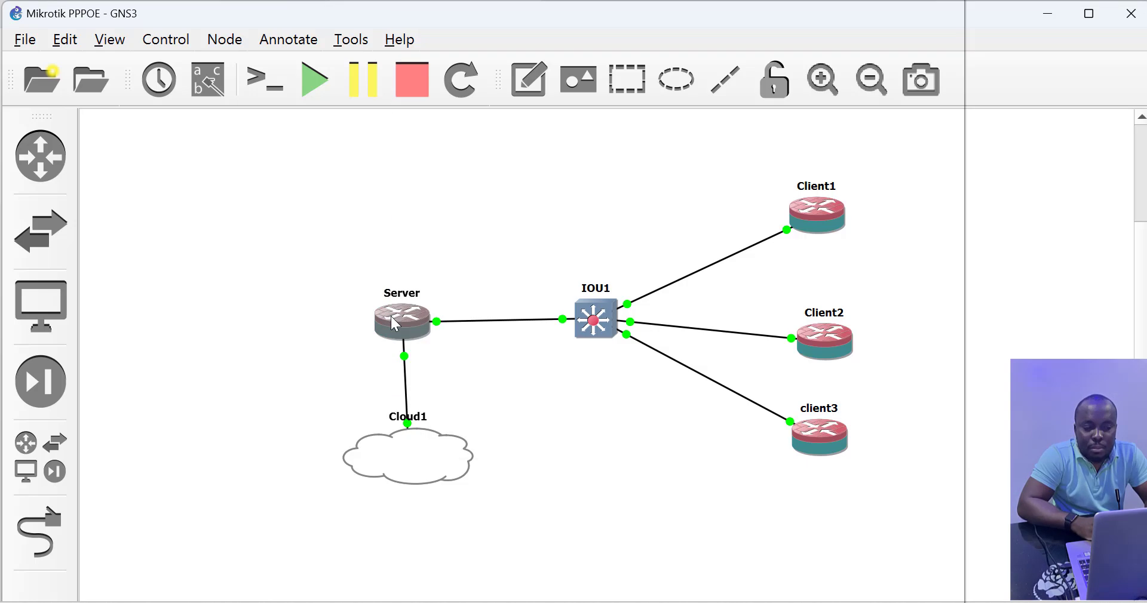
pyautogui.moveTo(392, 316)
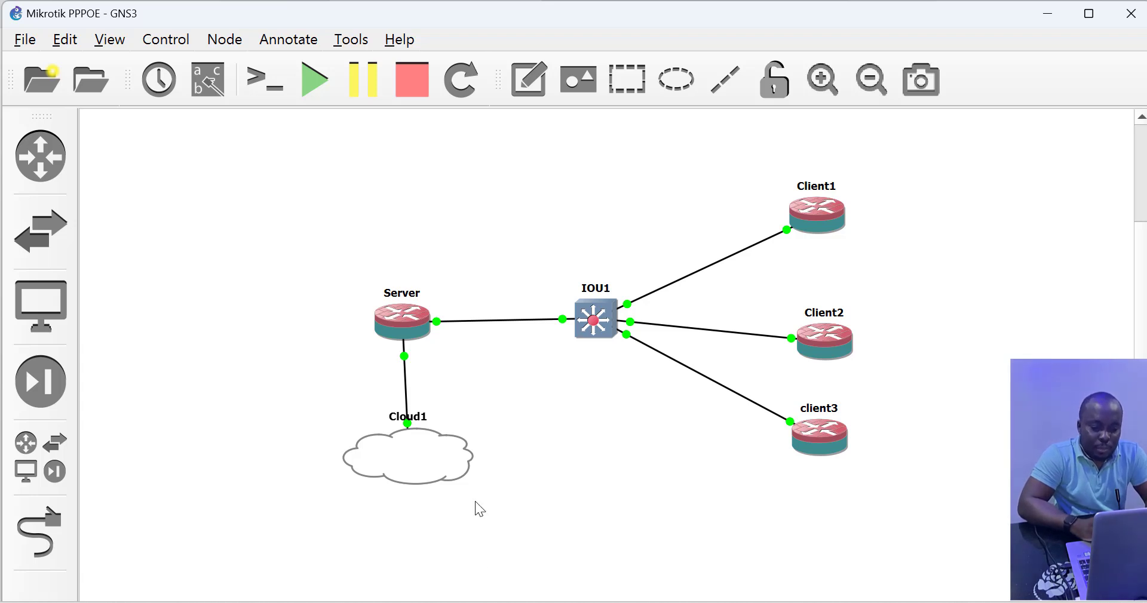
pyautogui.hotkey('alt', 'Tab')
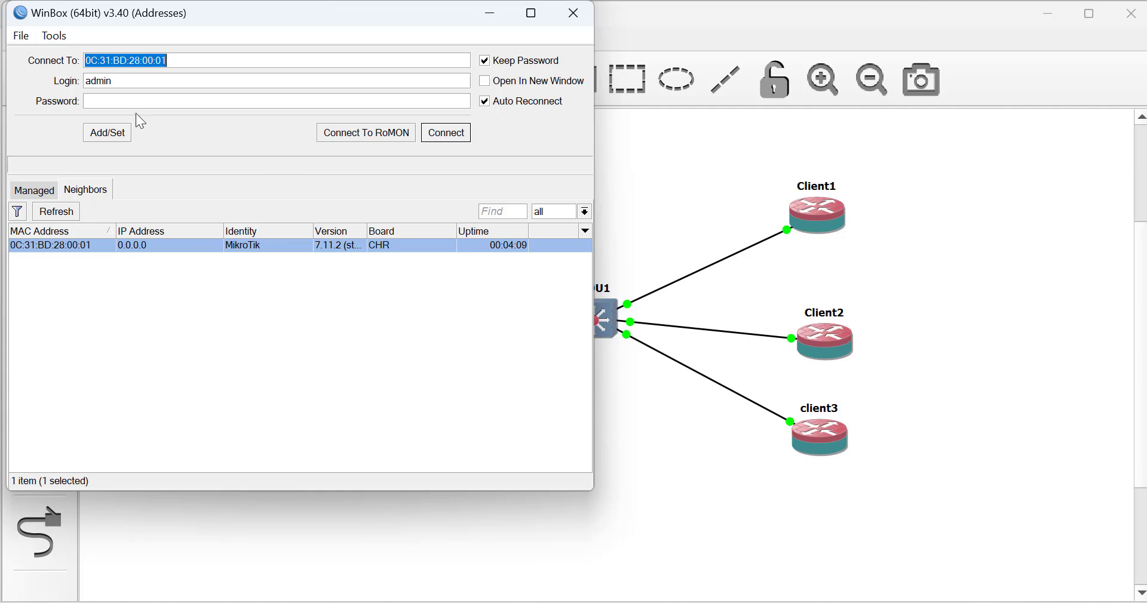
# - Connect to the MikroTik router and replace the expired admin password with a new one
pyautogui.click(450, 137)
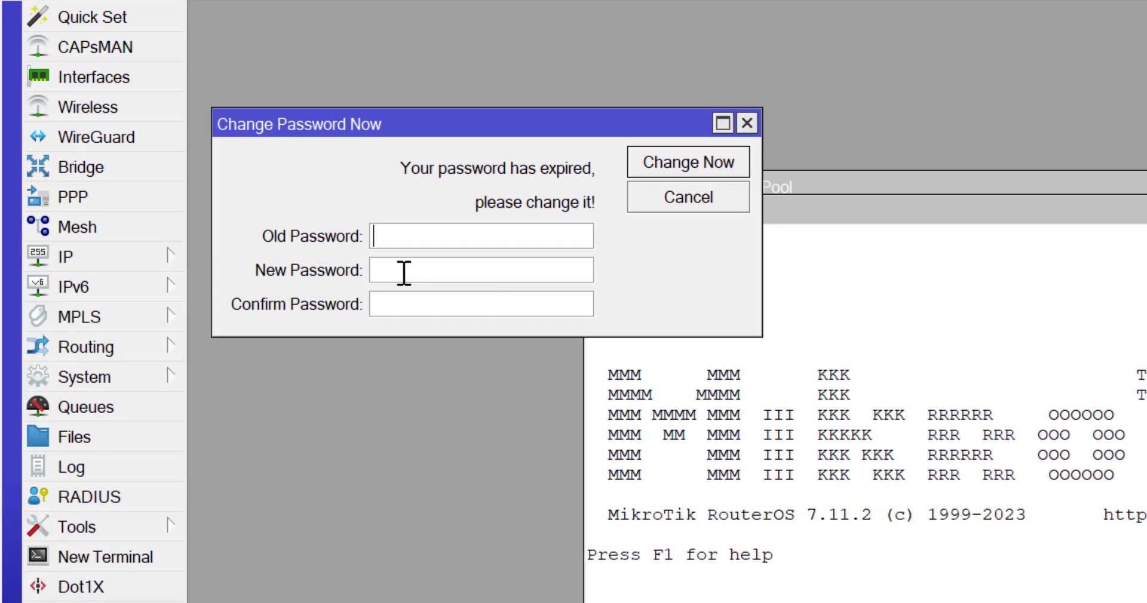
pyautogui.write('*****')
pyautogui.click(430, 300)
pyautogui.write('*****')
pyautogui.click(681, 170)
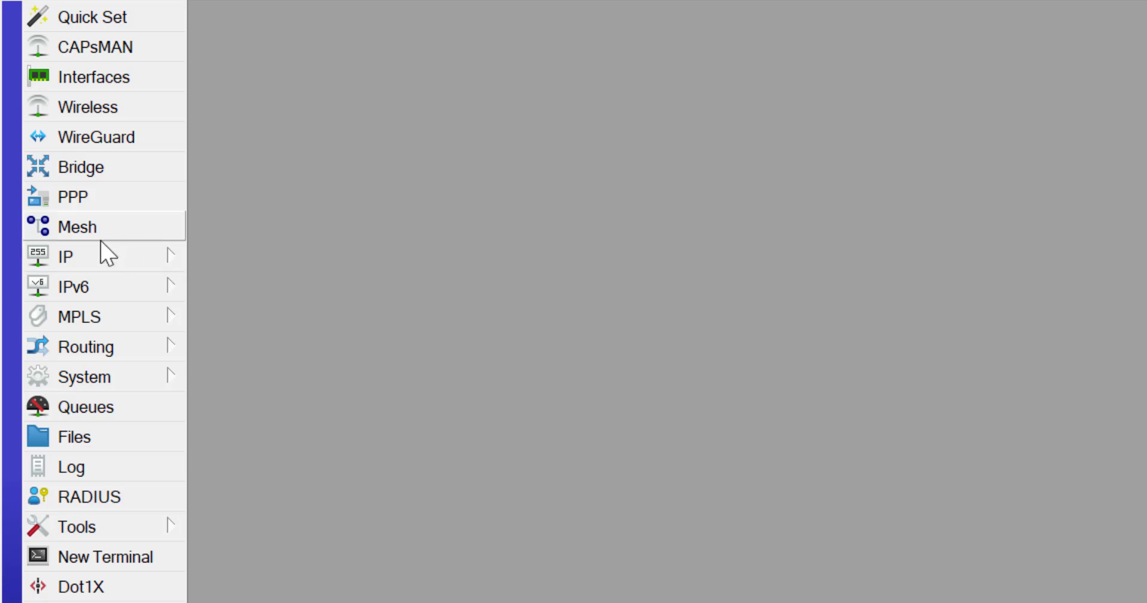
# - Change the router's system identity to 'server'
pyautogui.click(103, 370)
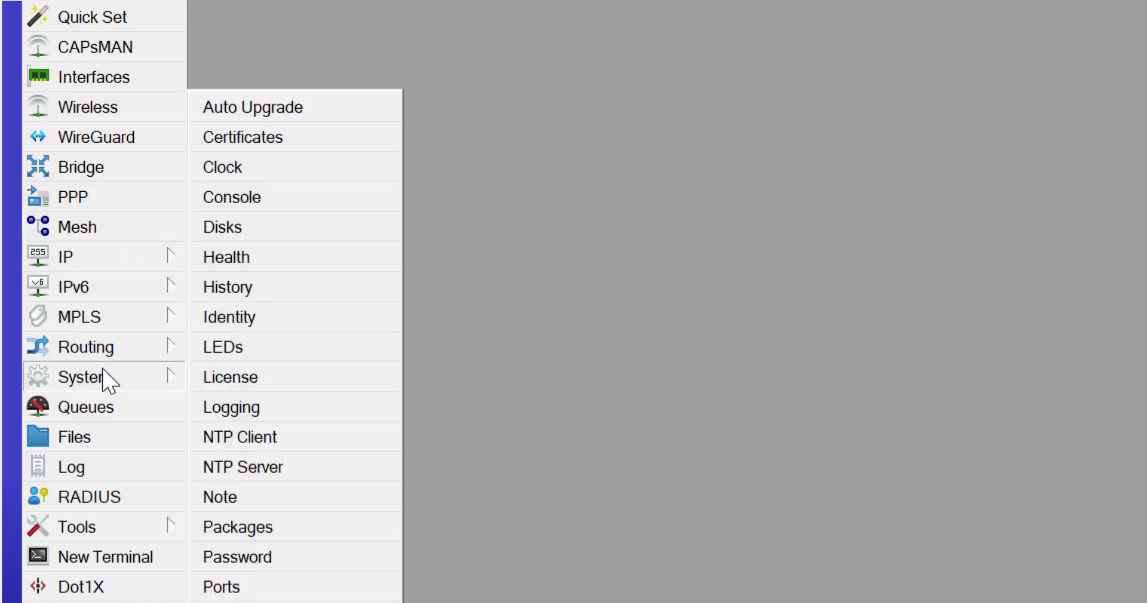
pyautogui.click(257, 318)
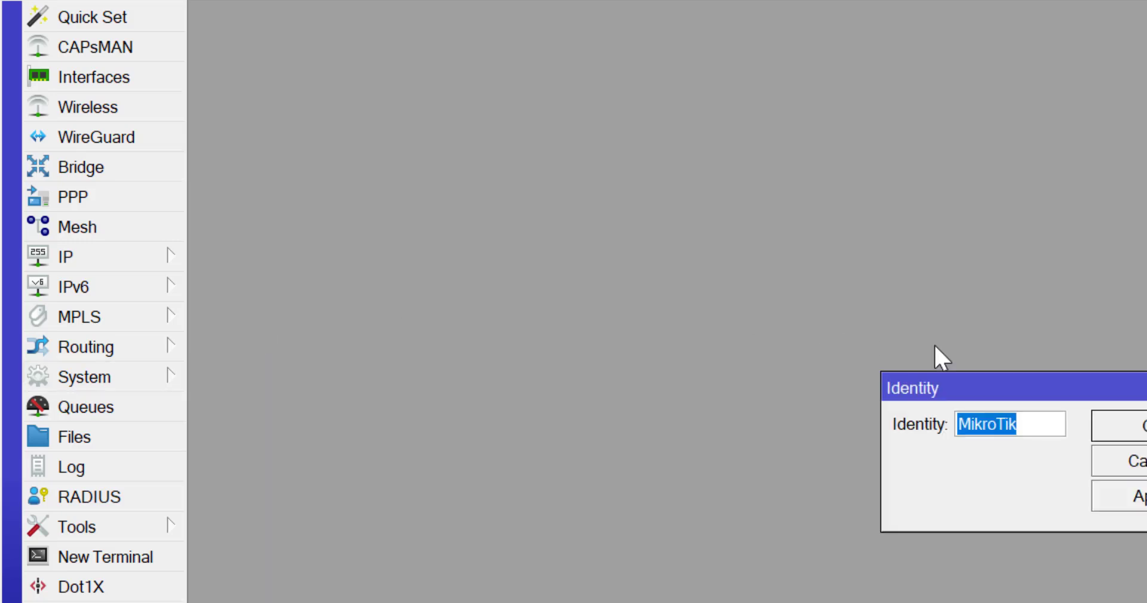
pyautogui.write('server')
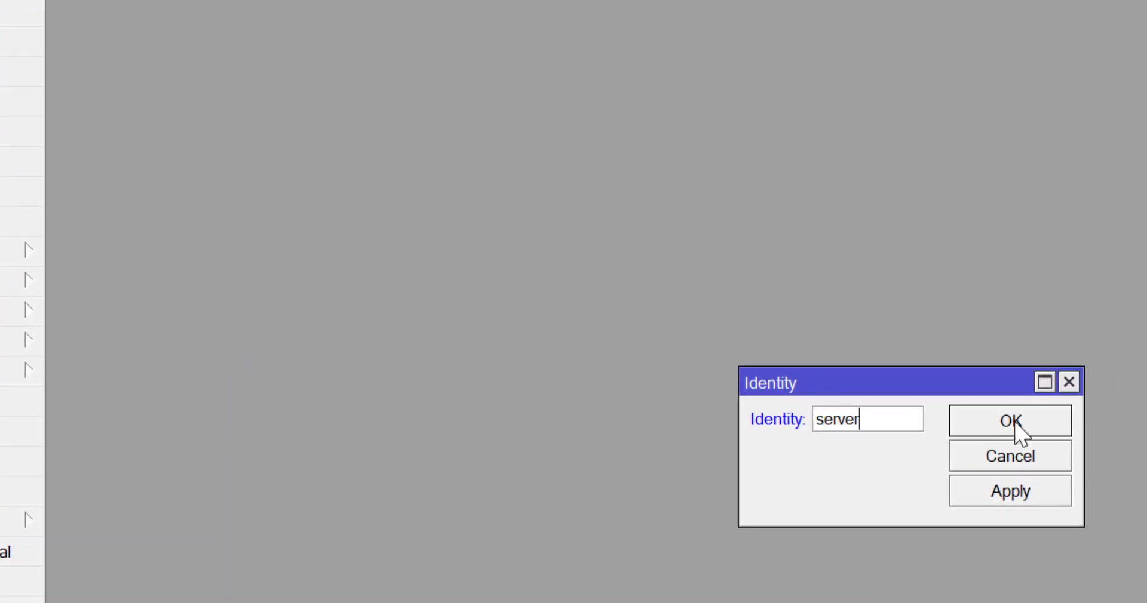
pyautogui.click(1013, 421)
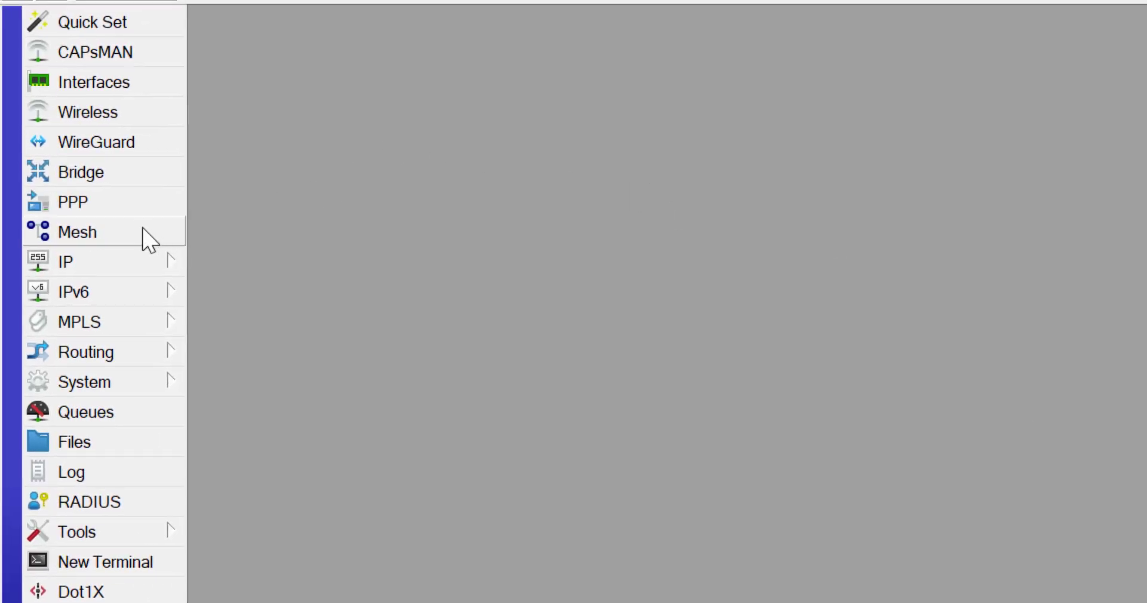
# - Create a new bridge, bridge1, with VLAN Filtering enabled
pyautogui.click(92, 173)
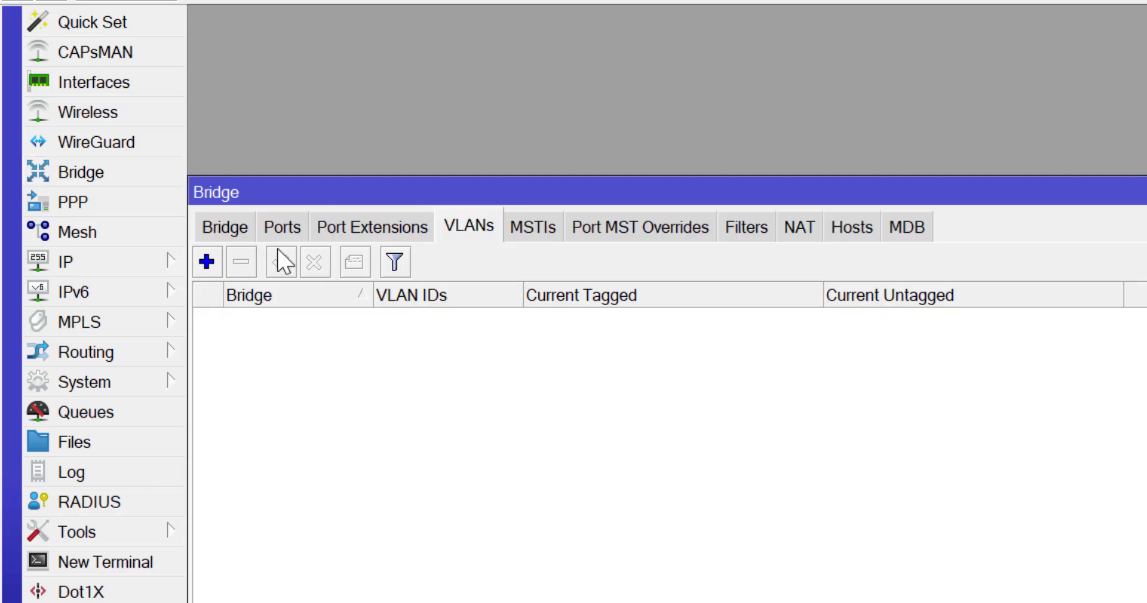
pyautogui.click(230, 231)
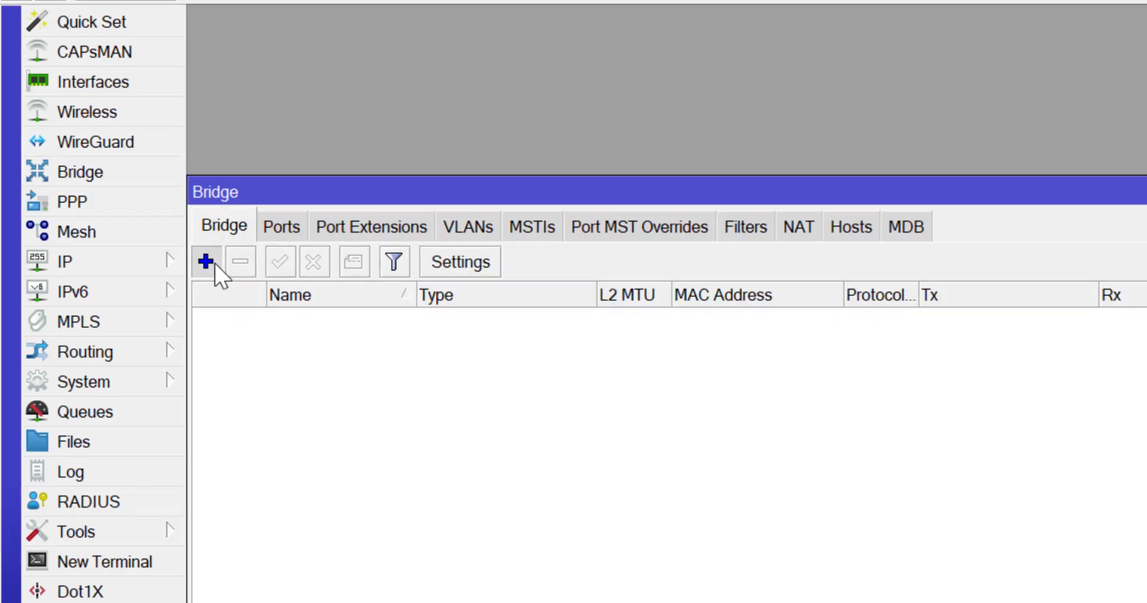
pyautogui.click(213, 263)
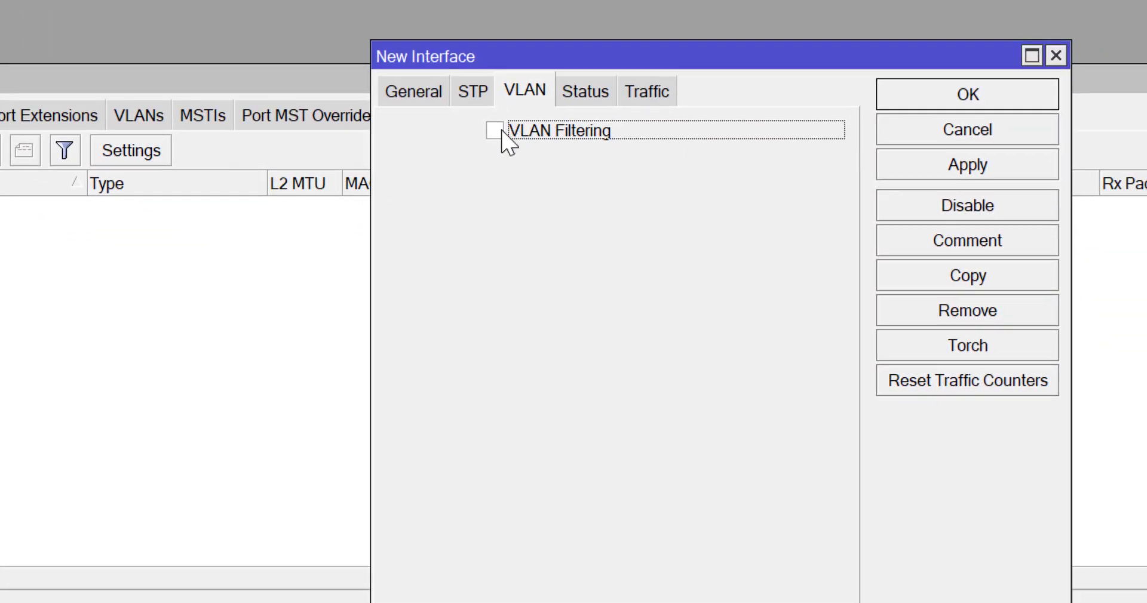
pyautogui.click(496, 131)
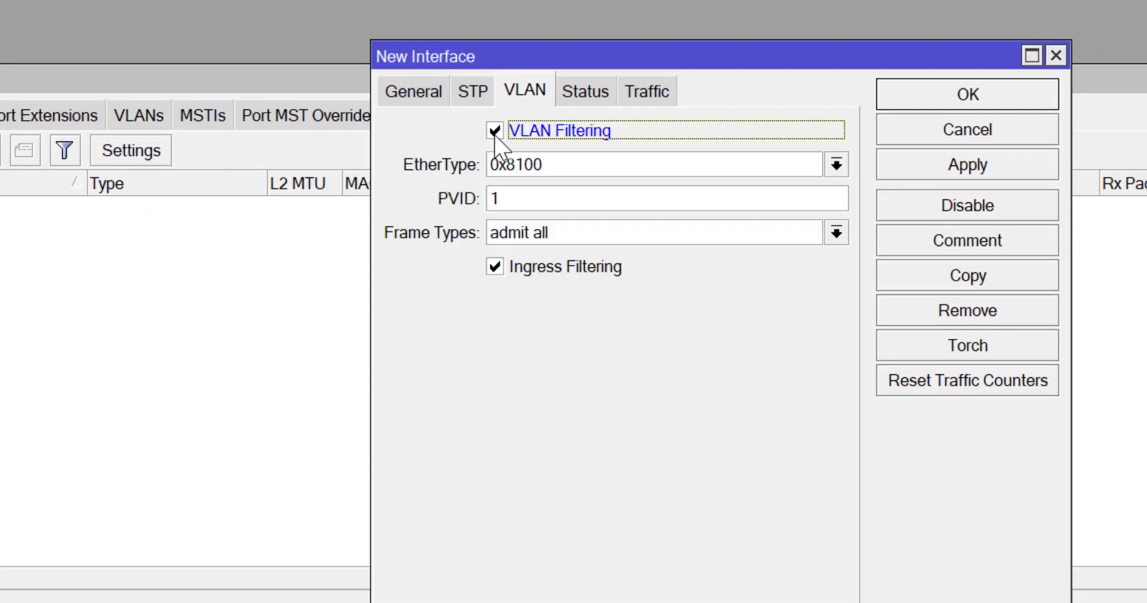
pyautogui.click(412, 100)
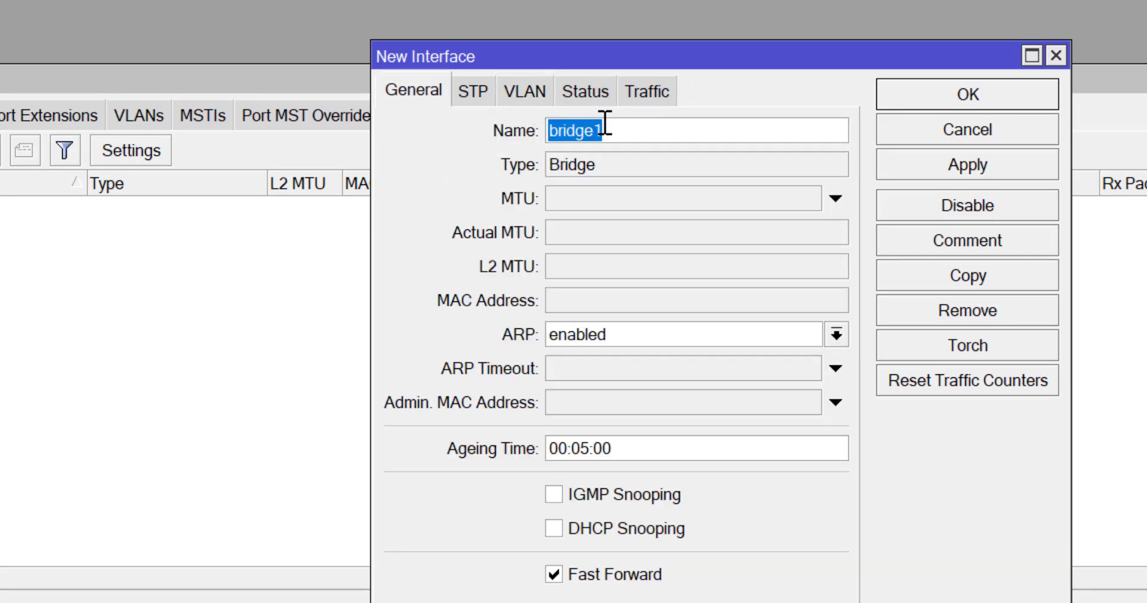
pyautogui.click(524, 95)
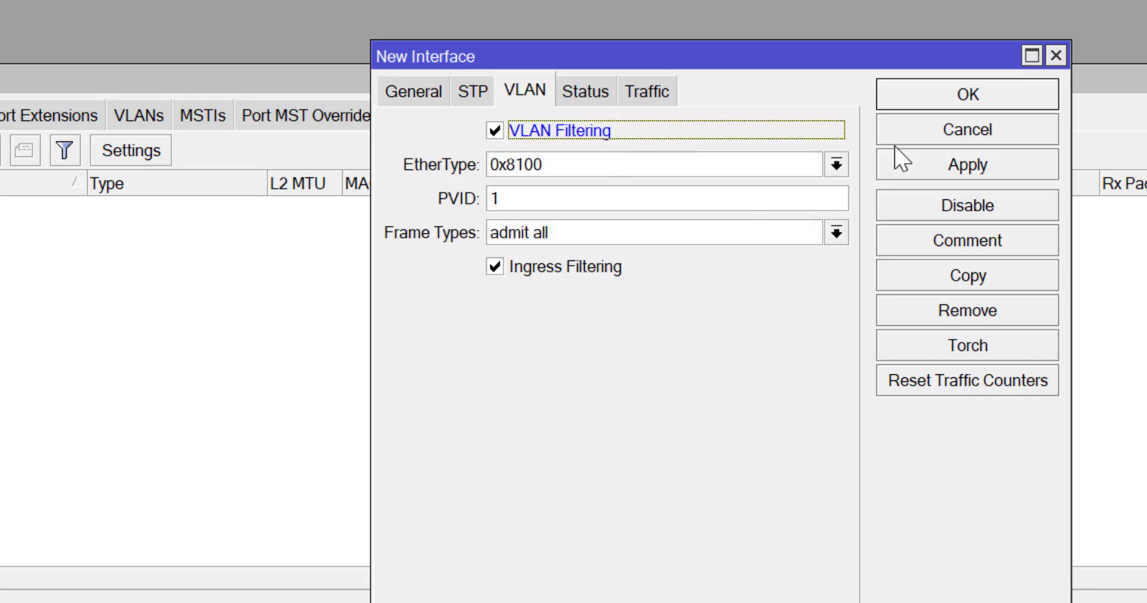
pyautogui.click(922, 167)
pyautogui.click(943, 97)
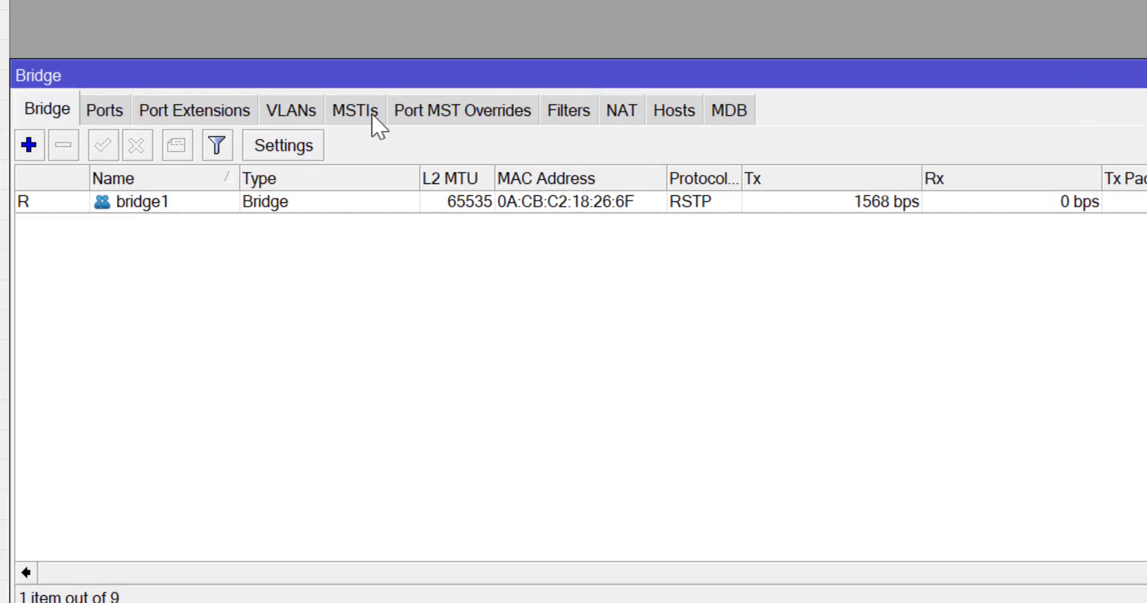
# - Add ether1 as a member port of bridge1
pyautogui.click(103, 110)
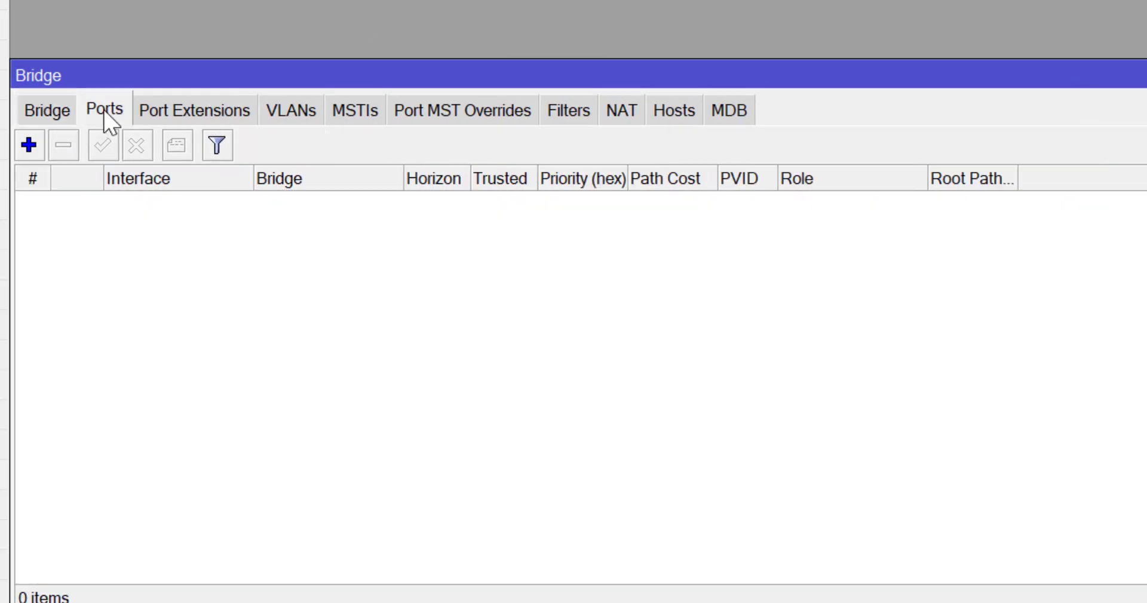
pyautogui.click(28, 145)
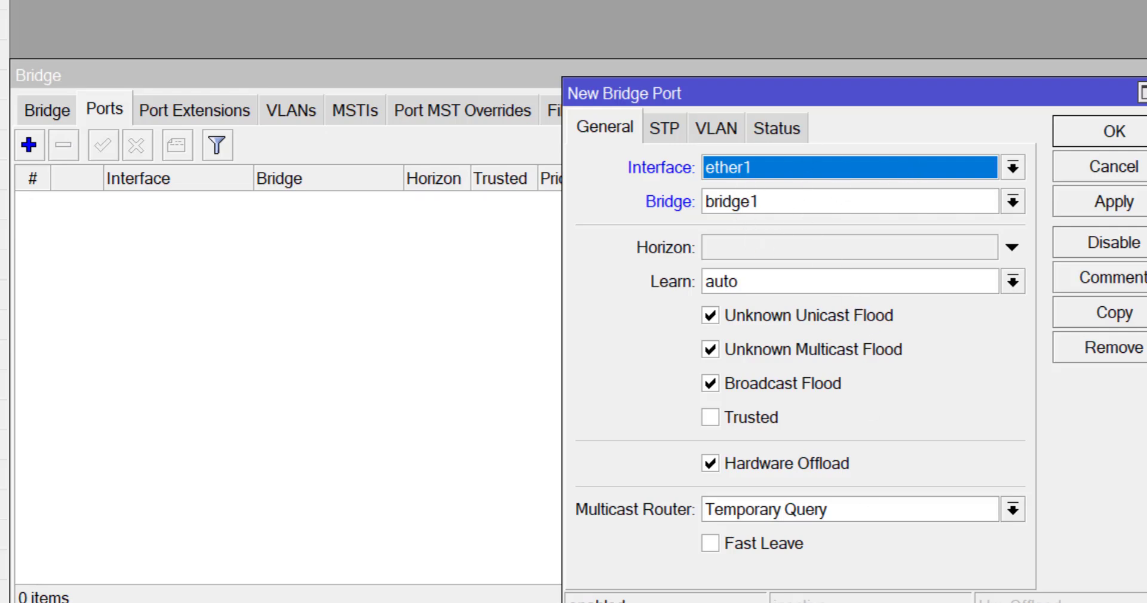
pyautogui.click(997, 578)
pyautogui.click(1108, 209)
pyautogui.click(1110, 139)
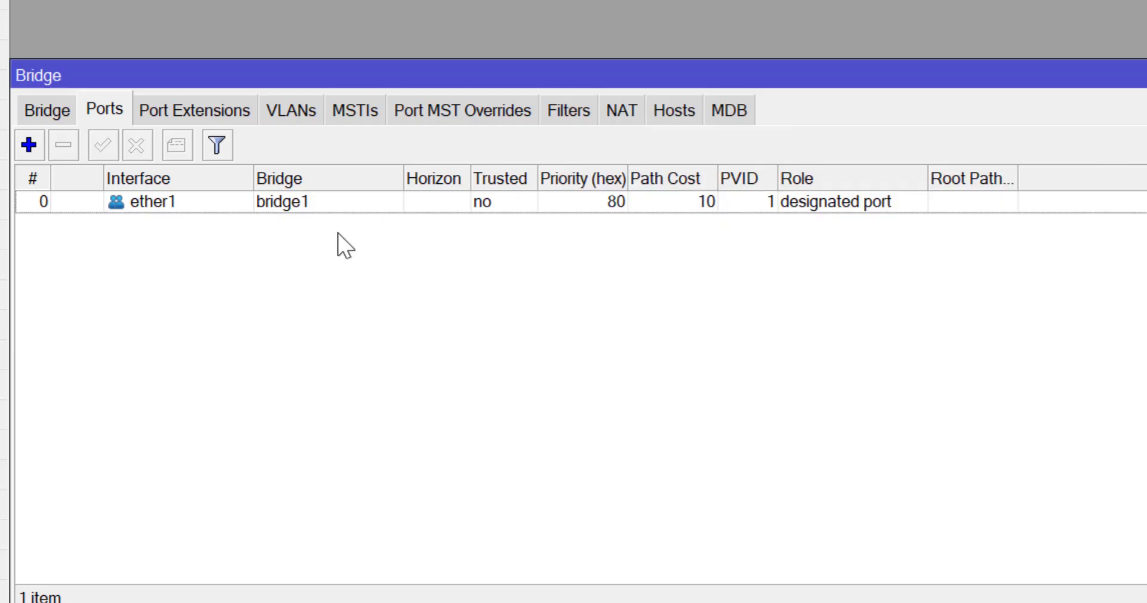
# - Add bridge VLAN 10 on bridge1 with bridge1 as the untagged member
pyautogui.click(291, 110)
pyautogui.click(28, 145)
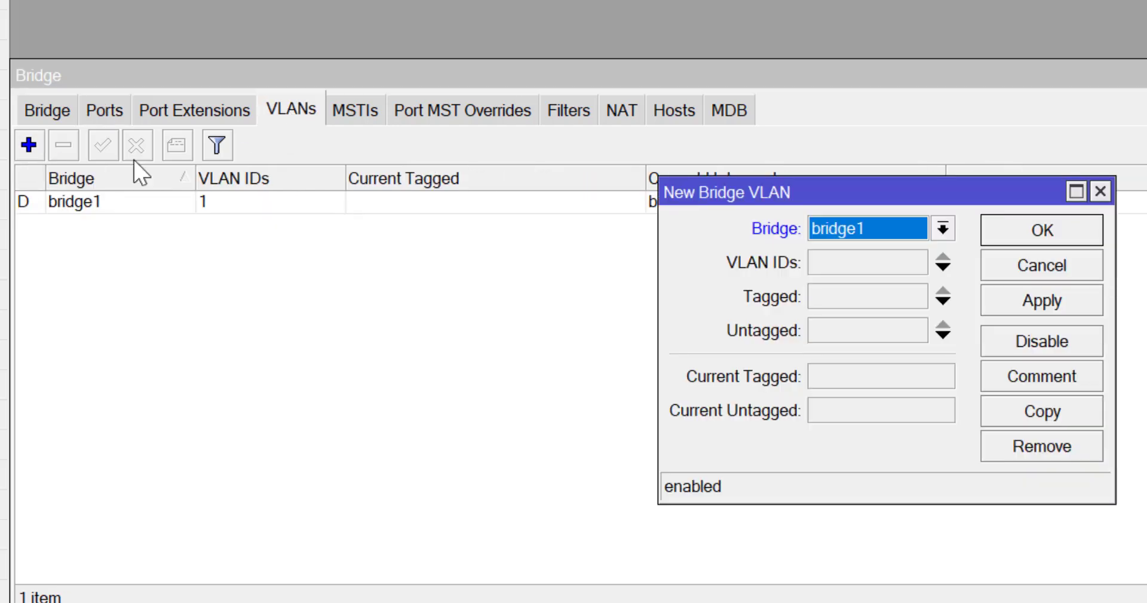
pyautogui.click(856, 261)
pyautogui.write('10')
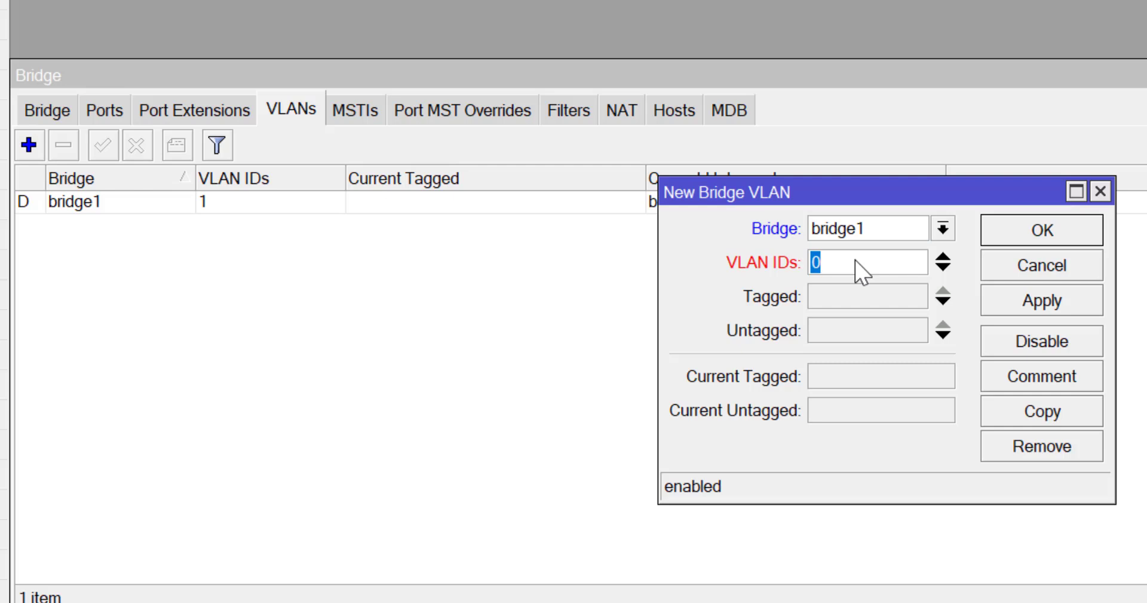
pyautogui.click(834, 334)
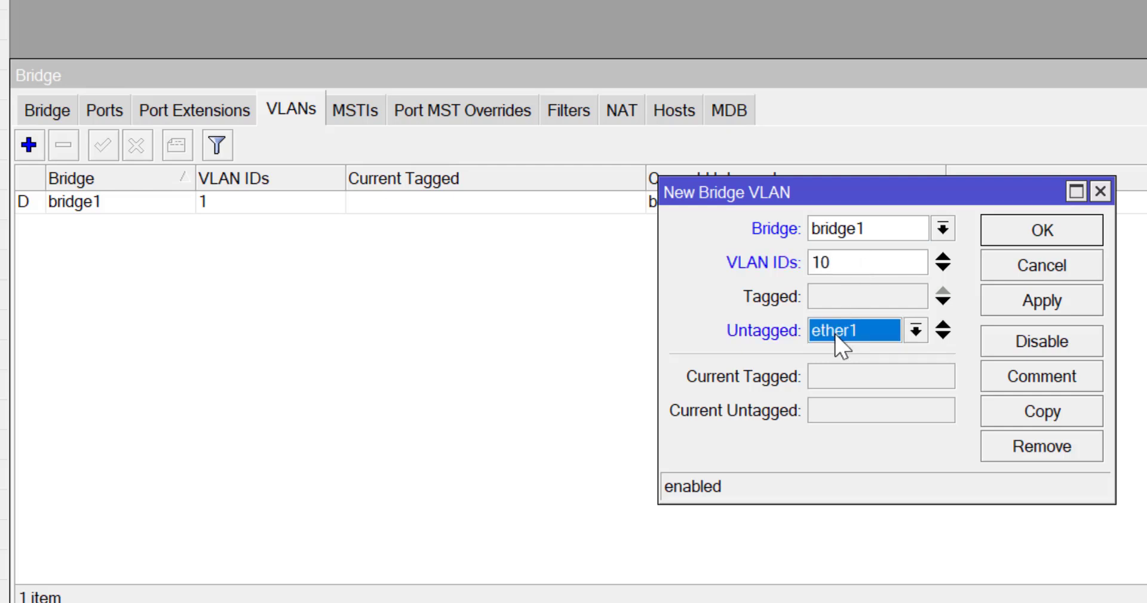
pyautogui.click(919, 335)
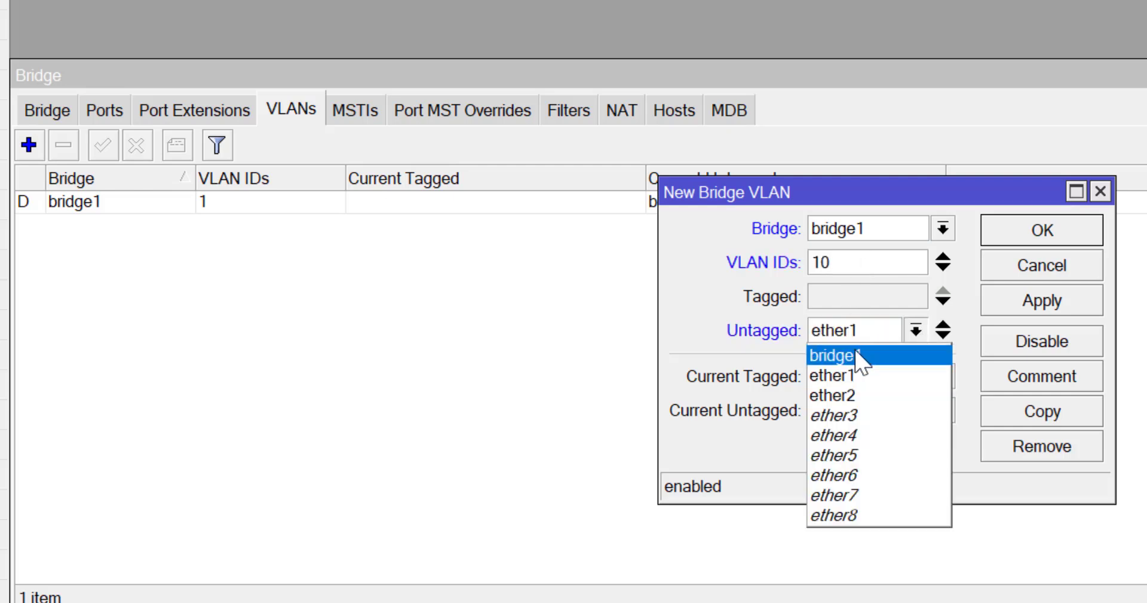
pyautogui.click(855, 352)
pyautogui.click(1040, 309)
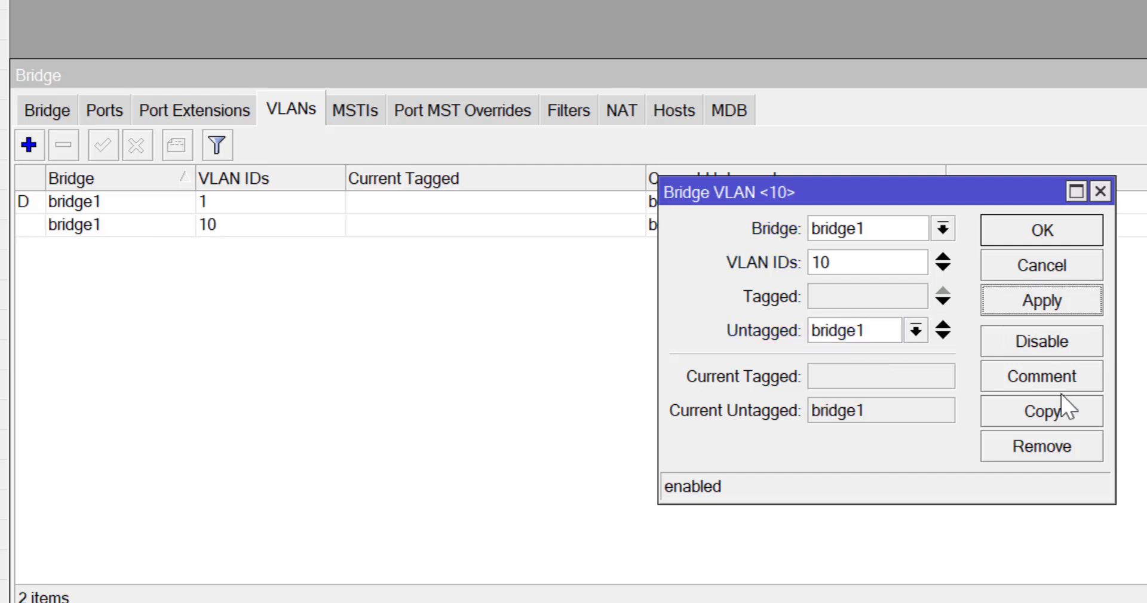
# - Copy the VLAN 10 entry to create bridge VLAN 20
pyautogui.click(1052, 416)
pyautogui.click(881, 299)
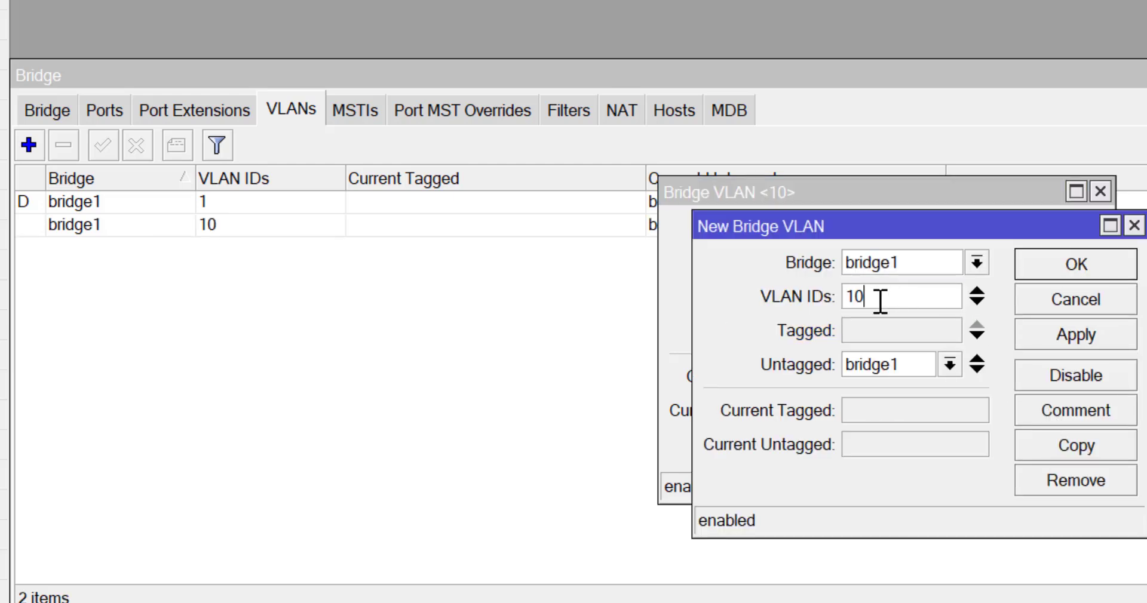
pyautogui.press('BackSpace')
pyautogui.press('BackSpace')
pyautogui.write('20')
pyautogui.click(1075, 334)
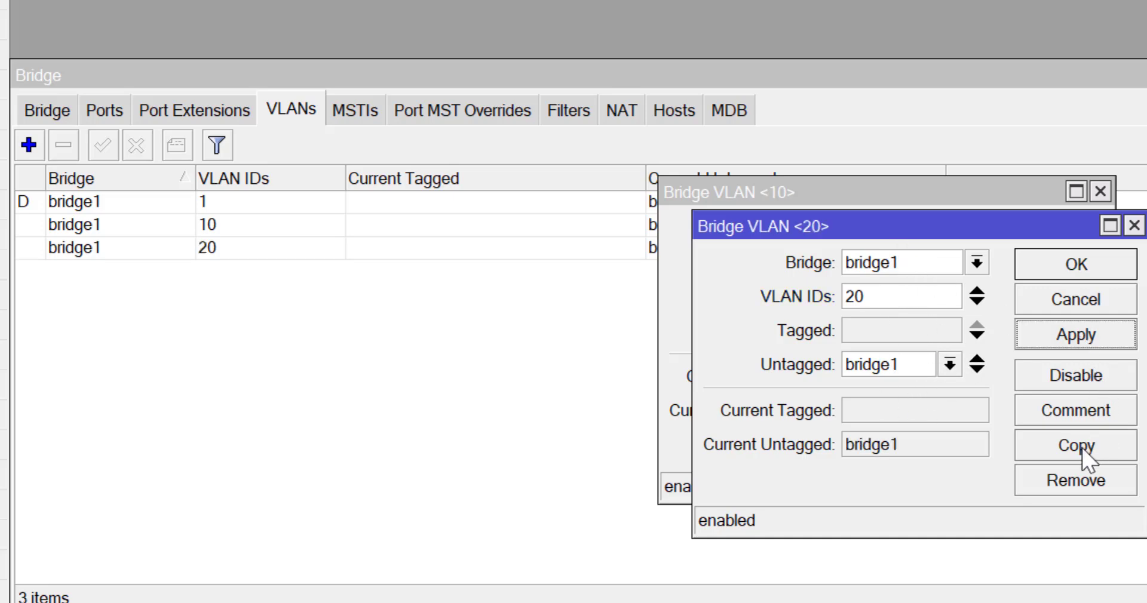
# - Copy the entry to create bridge VLAN 30, then close all the VLAN entry dialogs
pyautogui.click(1082, 449)
pyautogui.click(908, 325)
pyautogui.press('BackSpace')
pyautogui.press('BackSpace')
pyautogui.write('30')
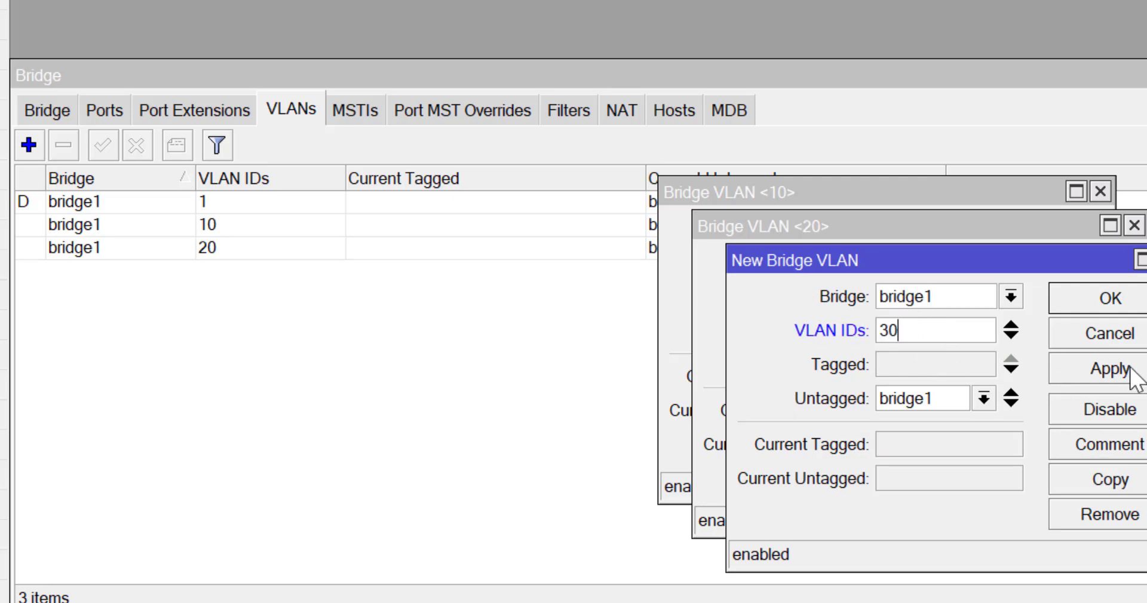
pyautogui.click(1128, 374)
pyautogui.click(1109, 305)
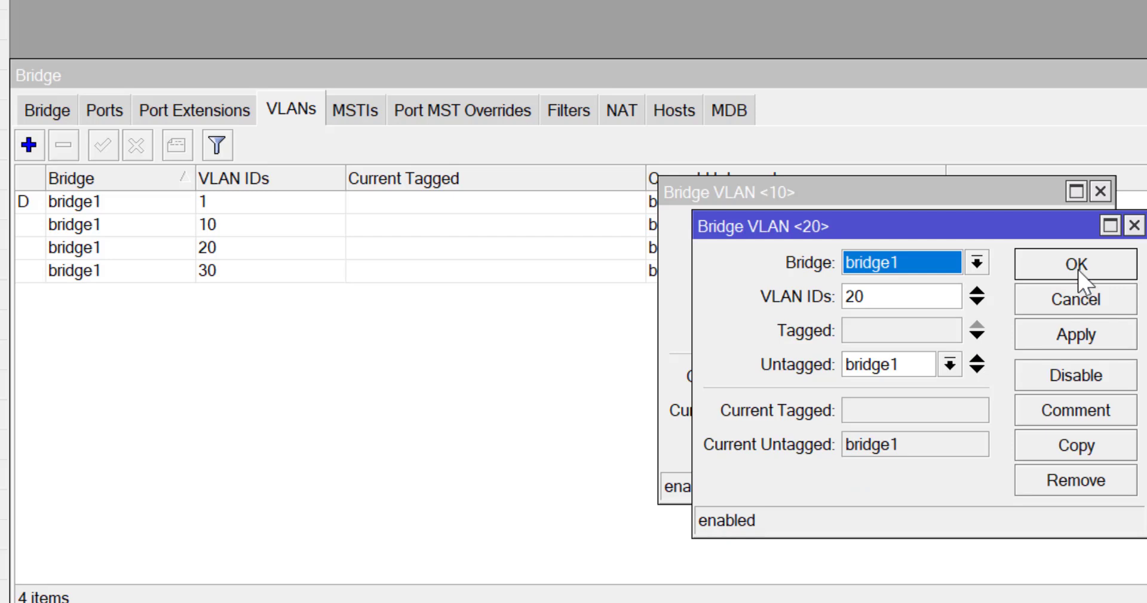
pyautogui.click(1084, 270)
pyautogui.click(1042, 231)
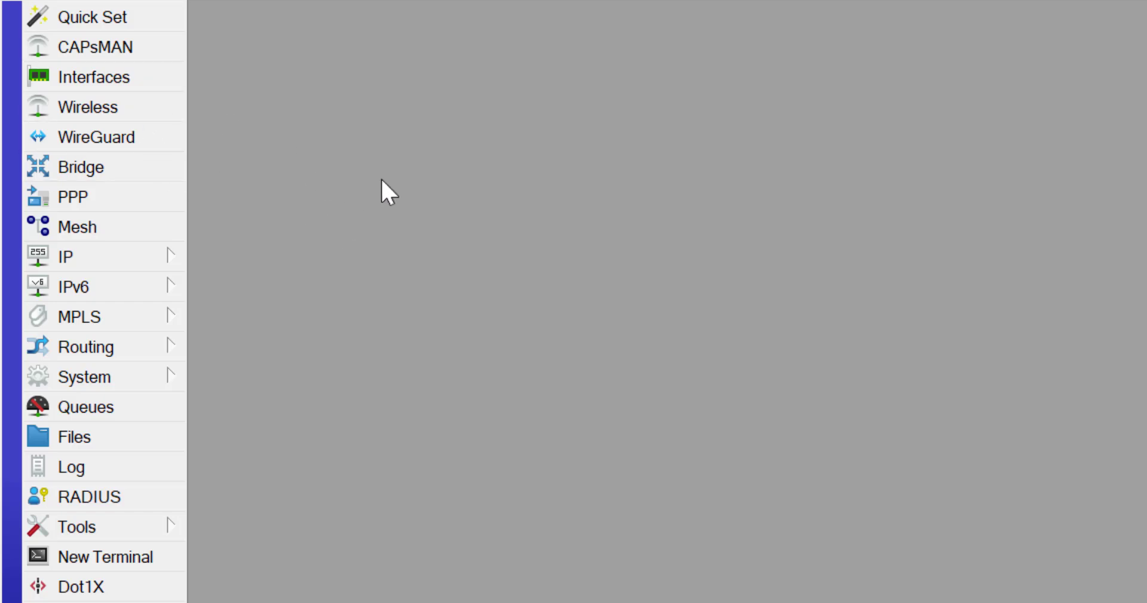
# - Create VLAN interface vlan10 on ether1 with VLAN ID 10
pyautogui.click(91, 82)
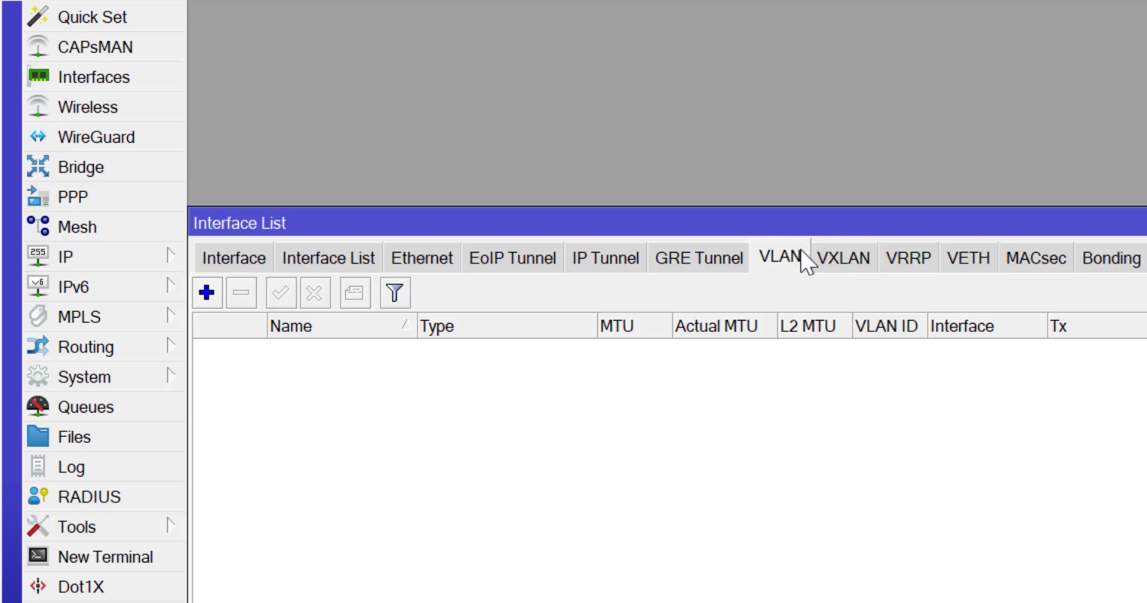
pyautogui.click(206, 299)
pyautogui.click(878, 237)
pyautogui.write('0')
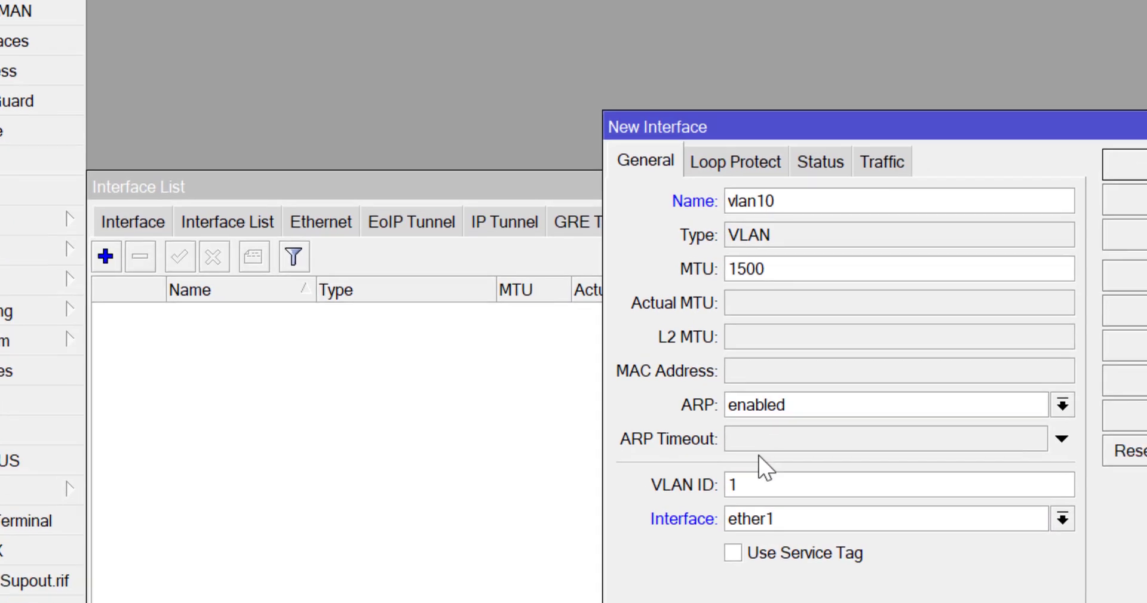
pyautogui.click(851, 513)
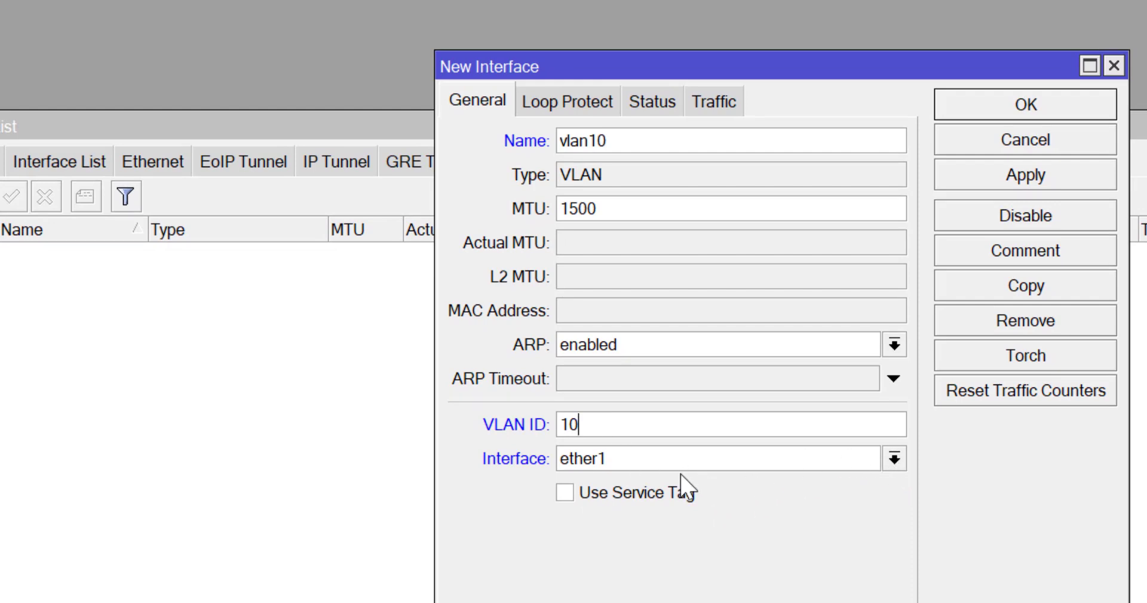
pyautogui.click(1030, 188)
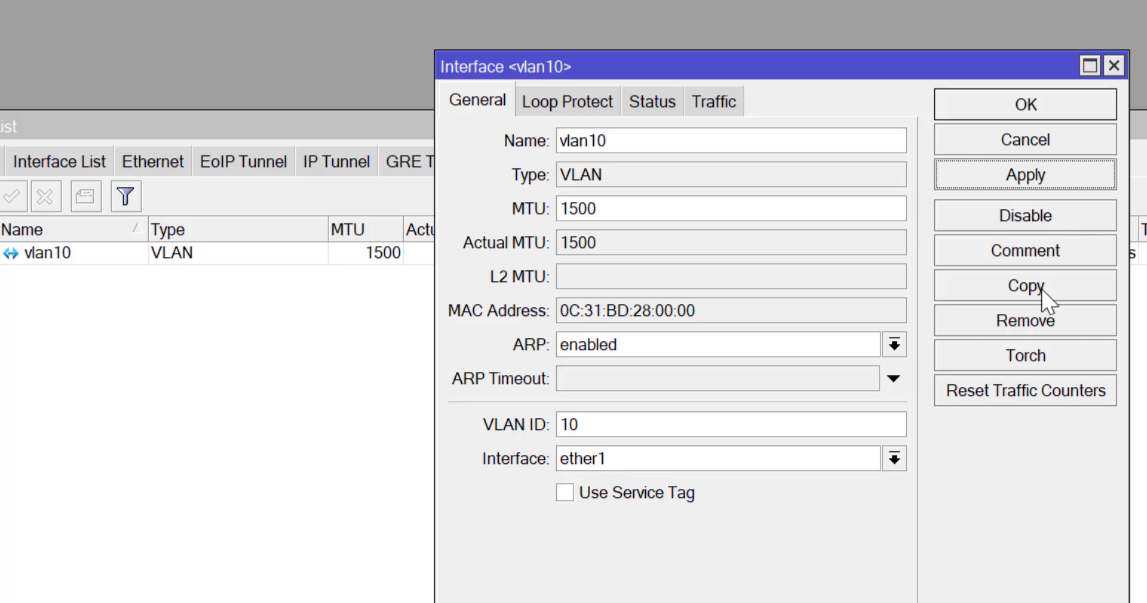
# - Copy vlan10 into a new VLAN interface named vlan20
pyautogui.click(1043, 291)
pyautogui.click(651, 178)
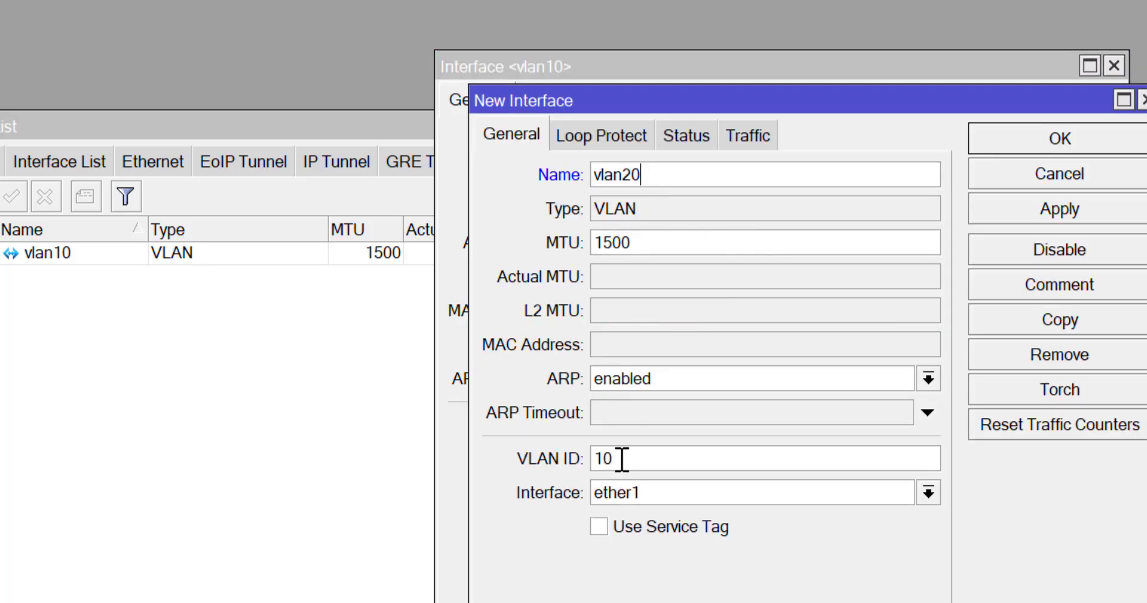
pyautogui.press('BackSpace')
pyautogui.press('BackSpace')
pyautogui.write('2')
pyautogui.click(1069, 224)
# - Copy vlan20 into vlan30 with VLAN ID 30 and close the interface dialogs
pyautogui.click(1069, 325)
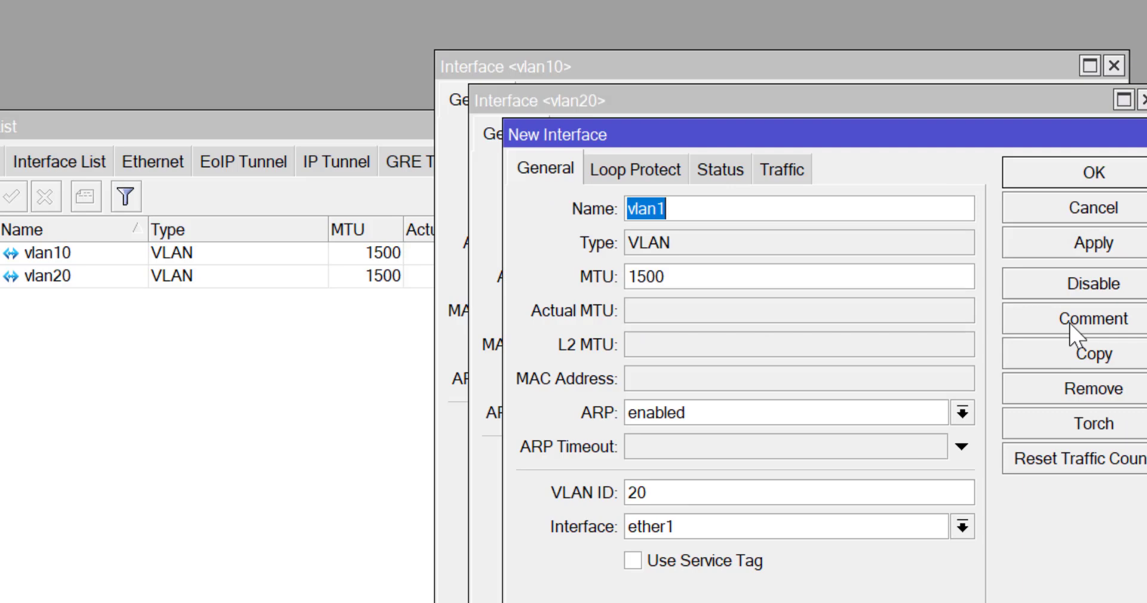
pyautogui.click(688, 215)
pyautogui.press('BackSpace')
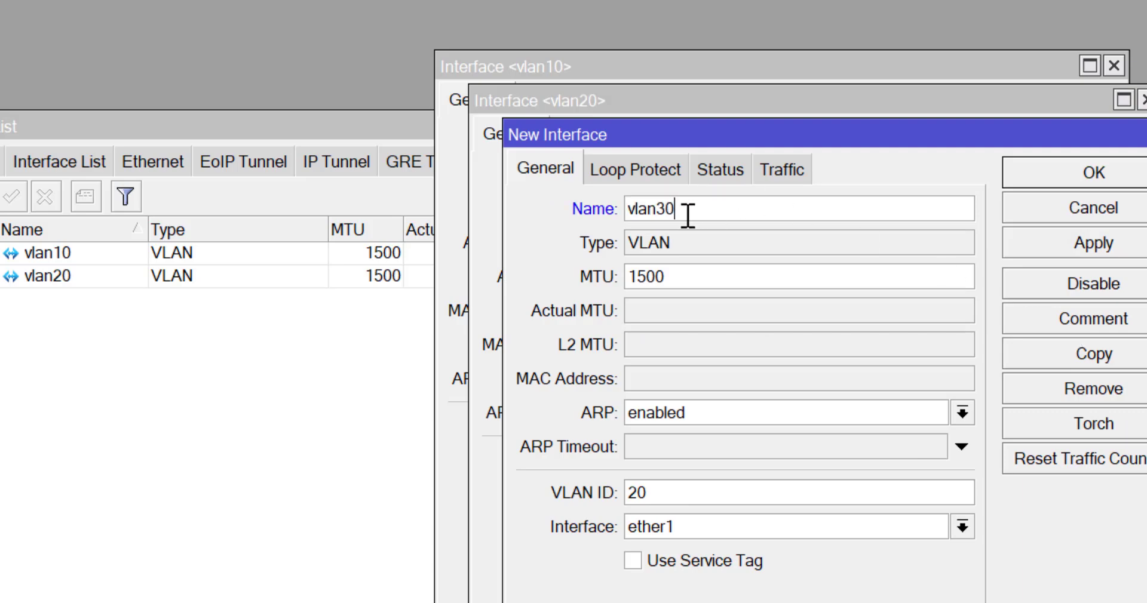
pyautogui.click(639, 493)
pyautogui.press('BackSpace')
pyautogui.write('30')
pyautogui.click(1107, 248)
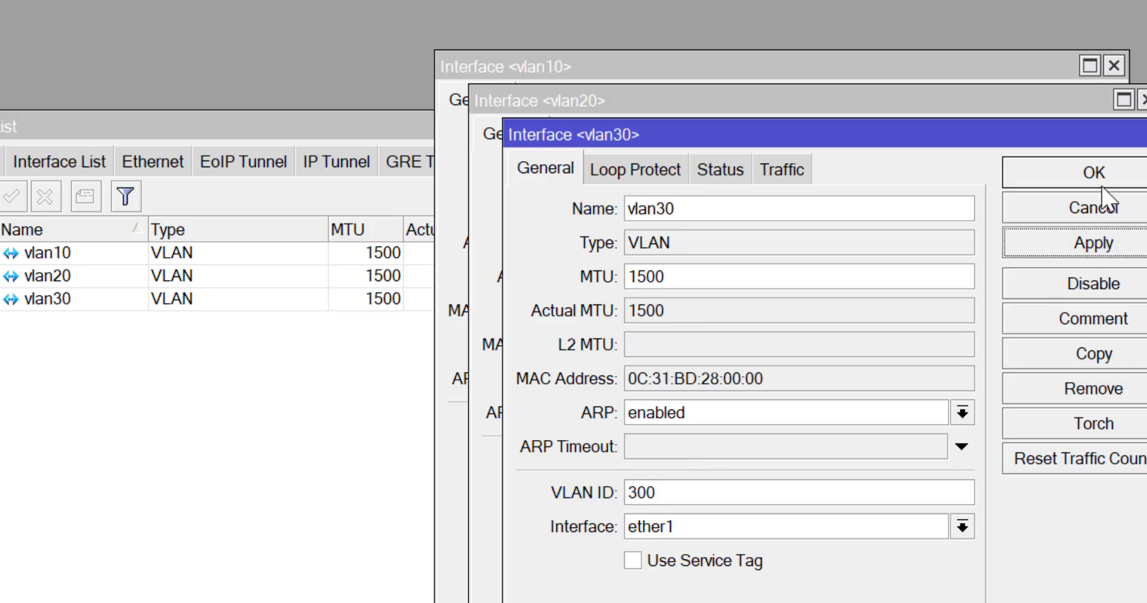
pyautogui.click(1100, 181)
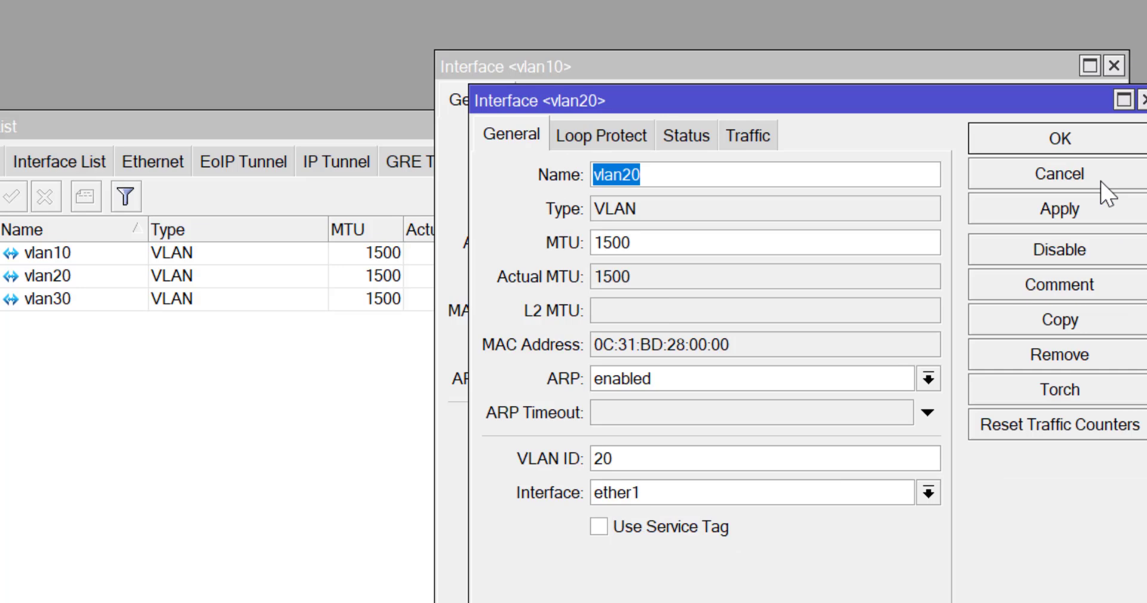
pyautogui.click(1058, 149)
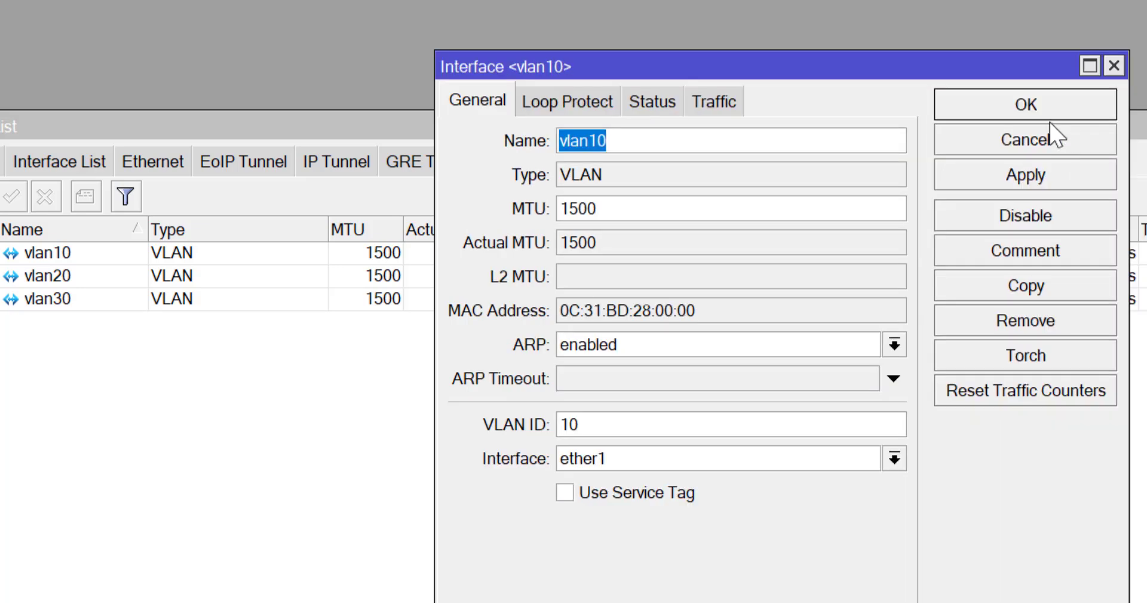
pyautogui.click(1040, 112)
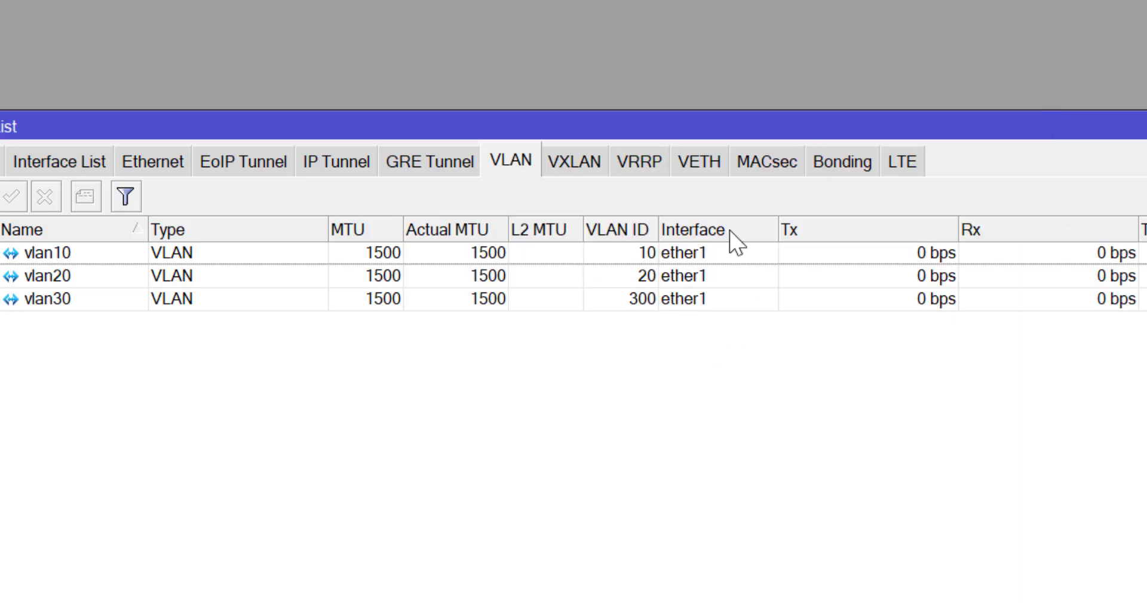
# - Correct vlan30's VLAN ID from 300 to 30
pyautogui.doubleClick(641, 299)
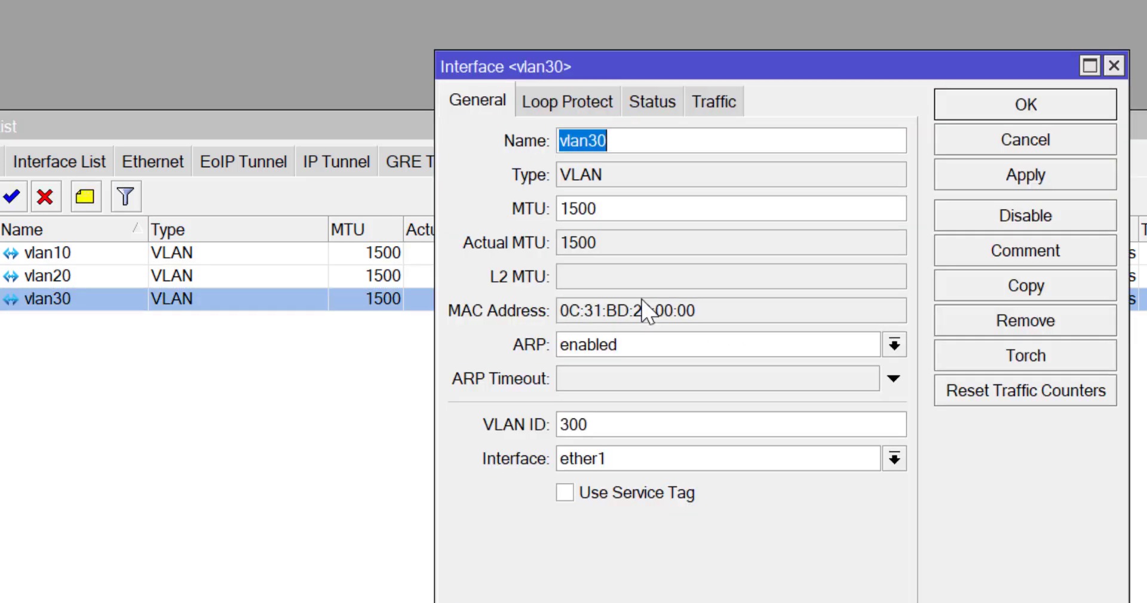
pyautogui.click(585, 421)
pyautogui.press('BackSpace')
pyautogui.click(1042, 179)
pyautogui.click(1032, 107)
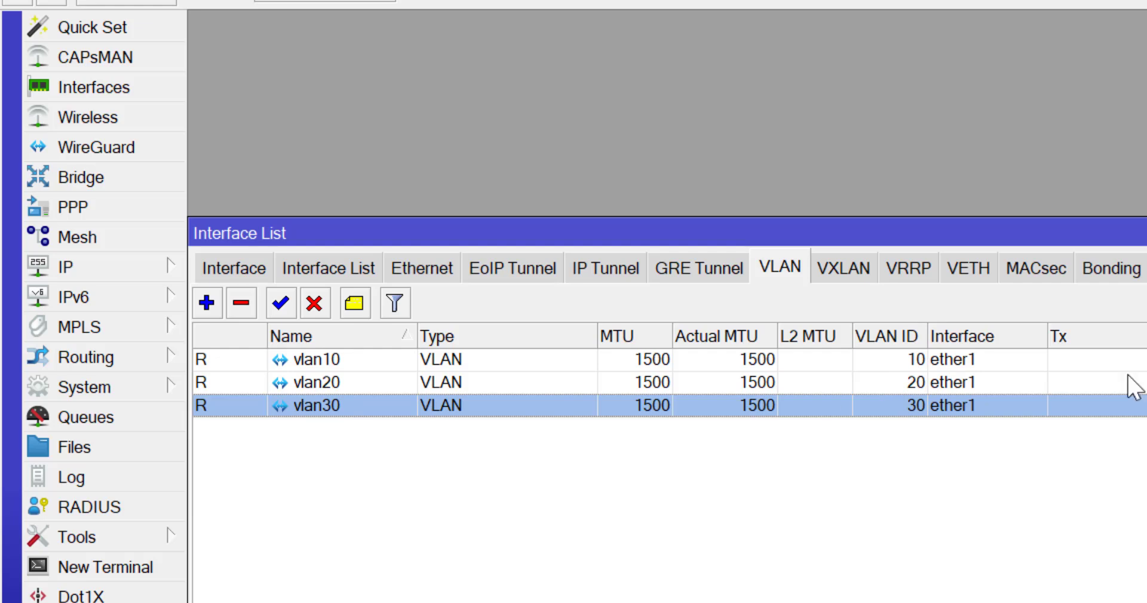
# - Add IP address 192.168.10.1/24 on interface vlan10
pyautogui.press('Escape')
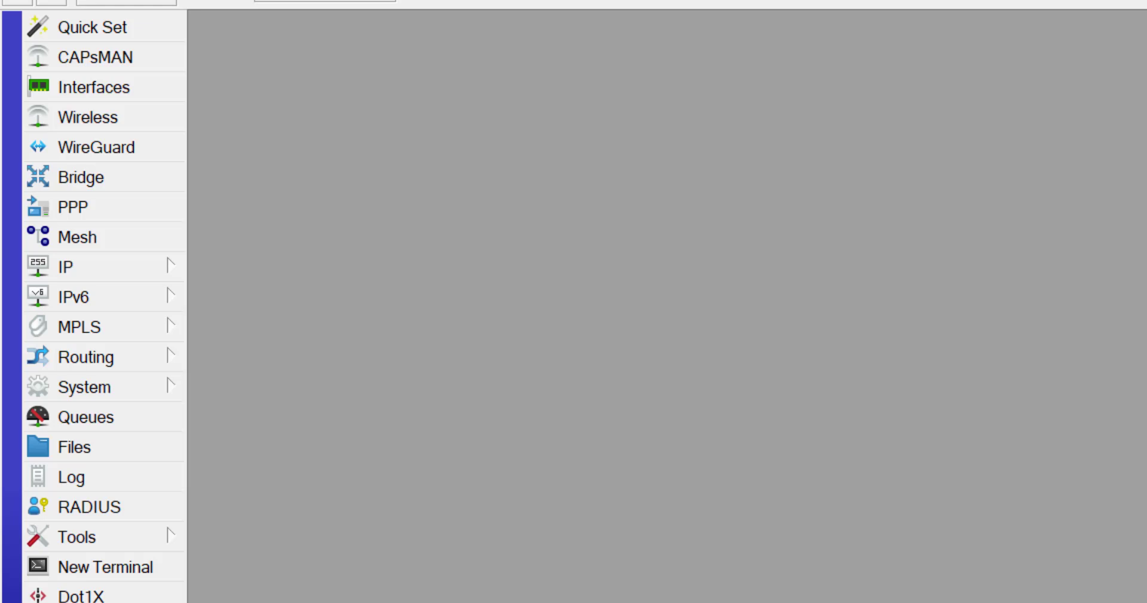
pyautogui.click(119, 272)
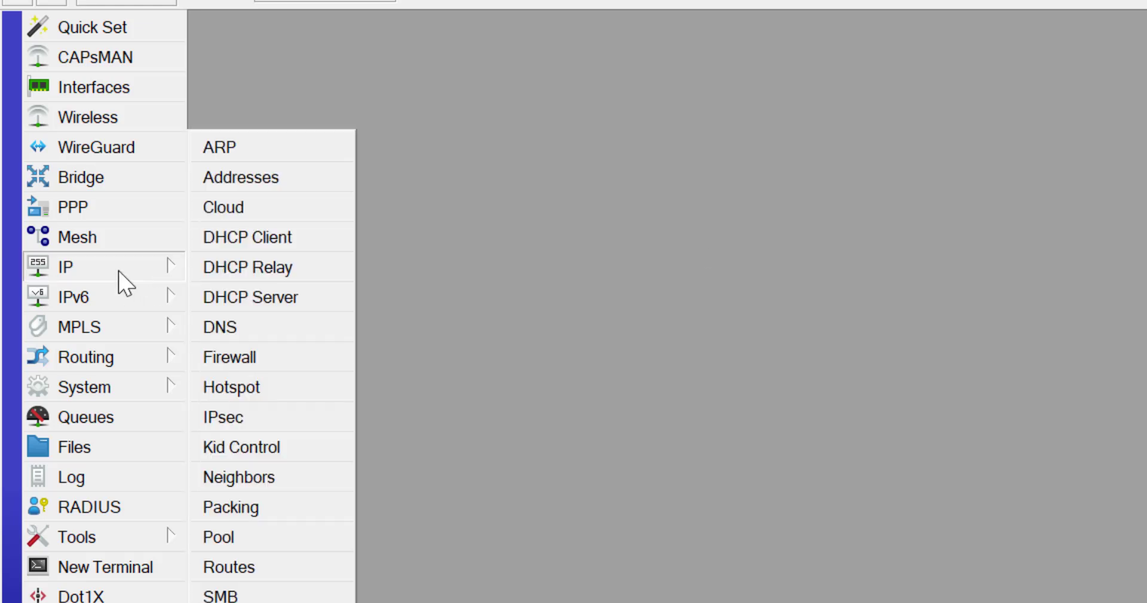
pyautogui.click(260, 182)
pyautogui.click(654, 152)
pyautogui.write('192.168')
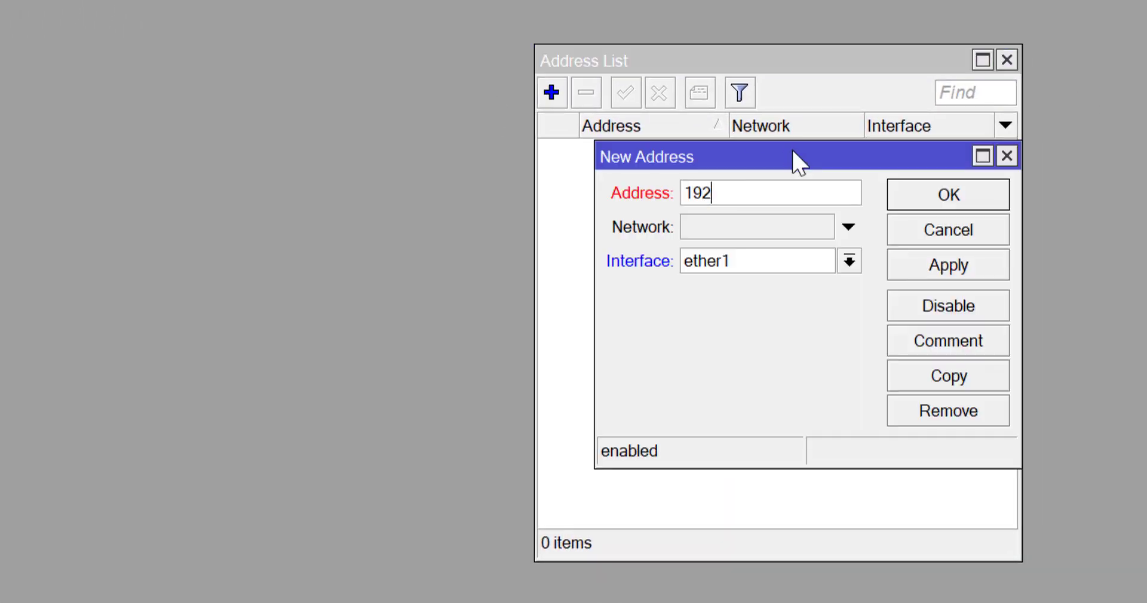
pyautogui.press('BackSpace')
pyautogui.press('BackSpace')
pyautogui.press('BackSpace')
pyautogui.press('BackSpace')
pyautogui.press('BackSpace')
pyautogui.press('BackSpace')
pyautogui.press('BackSpace')
pyautogui.write('192.168.10.1')
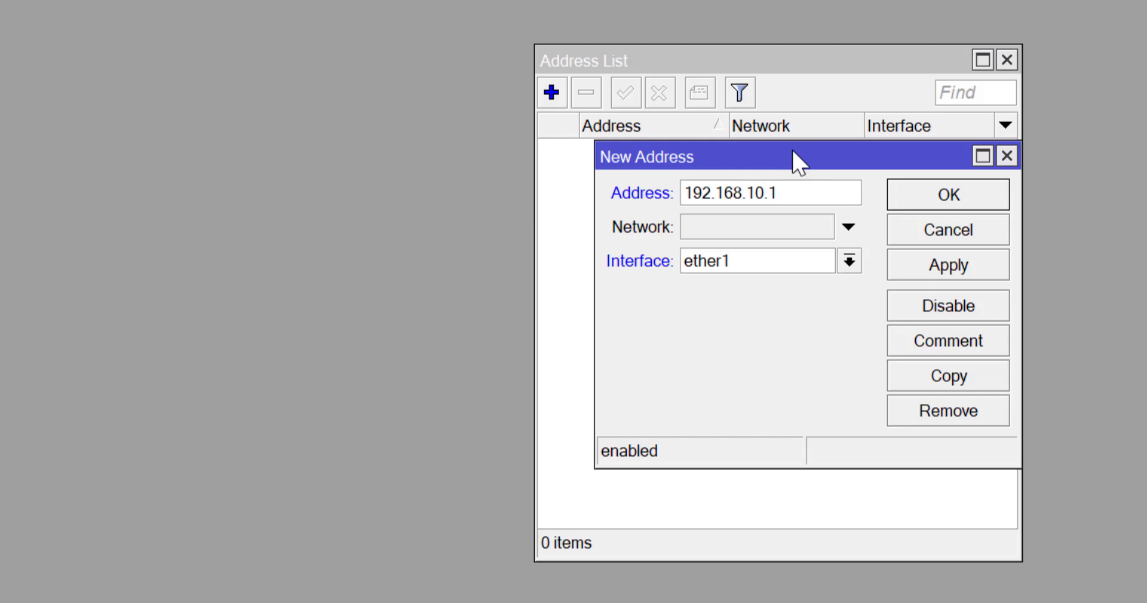
pyautogui.write('/24')
pyautogui.click(849, 263)
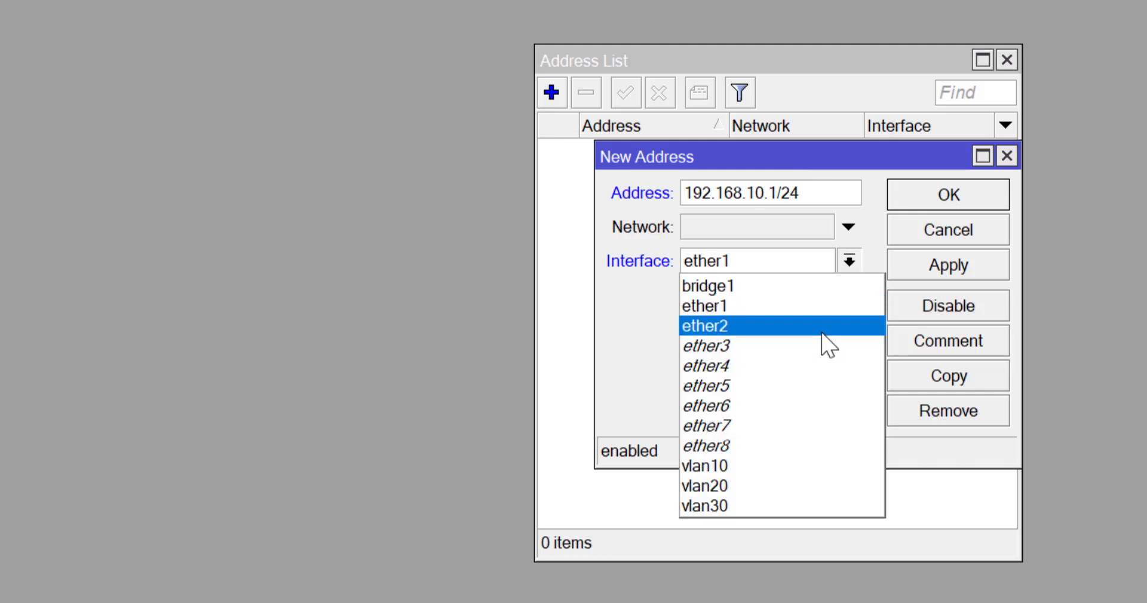
pyautogui.click(745, 467)
pyautogui.click(975, 264)
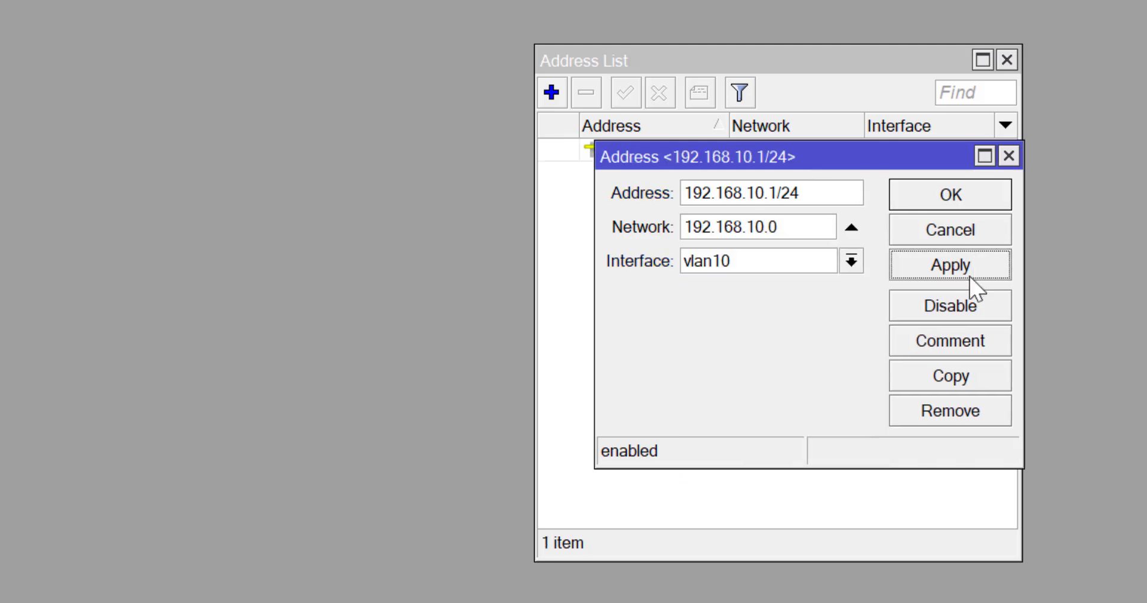
# - Copy the address to add 192.168.20.1/24 on vlan20
pyautogui.click(962, 373)
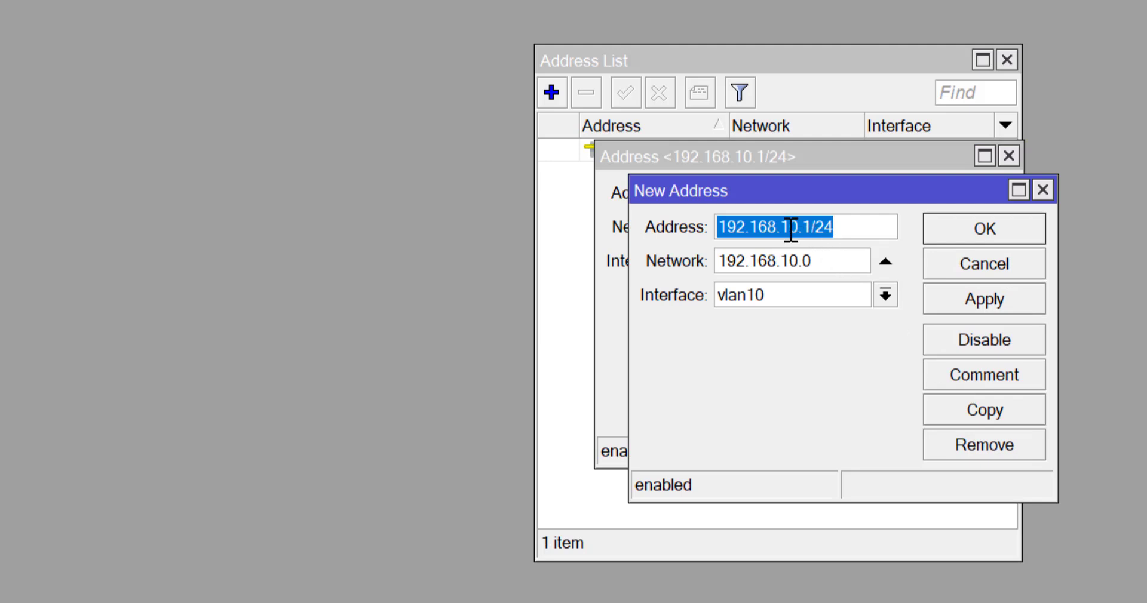
pyautogui.click(789, 227)
pyautogui.press('BackSpace')
pyautogui.write('2')
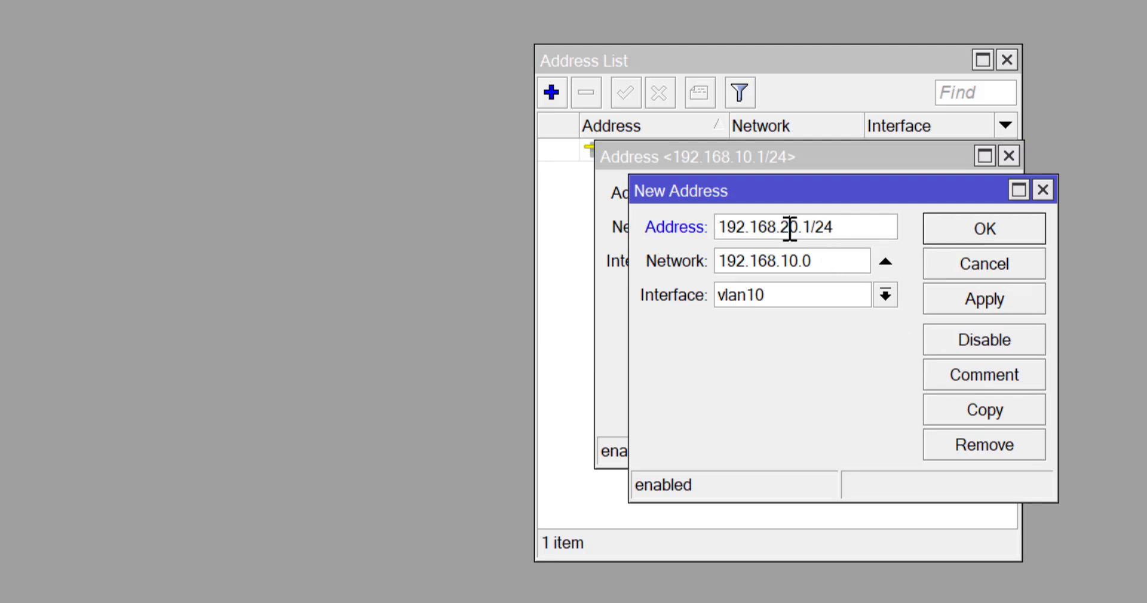
pyautogui.click(885, 295)
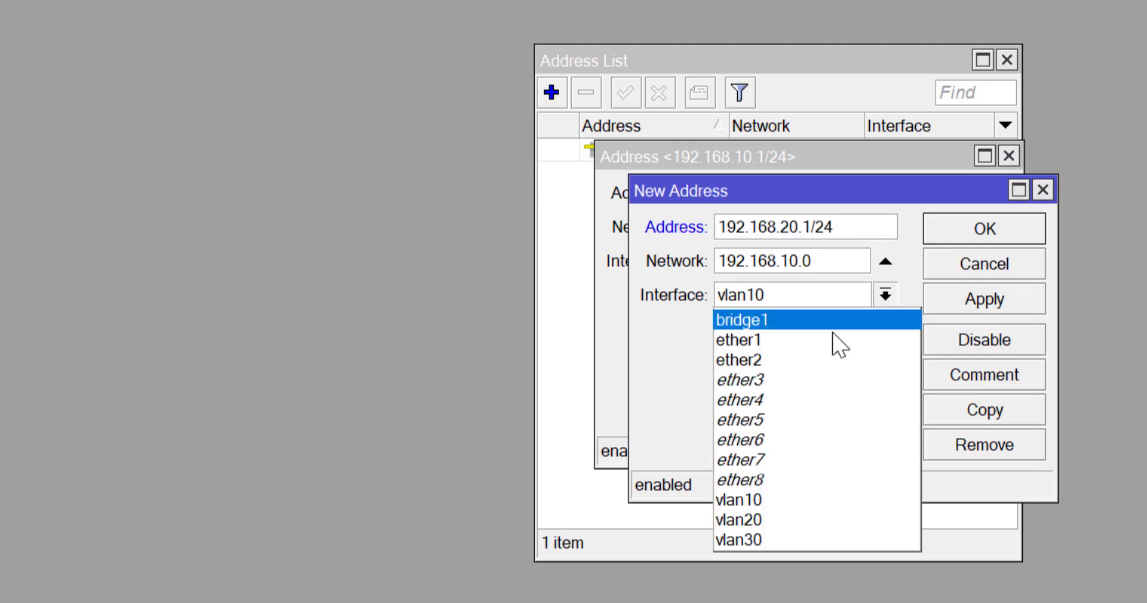
pyautogui.click(736, 521)
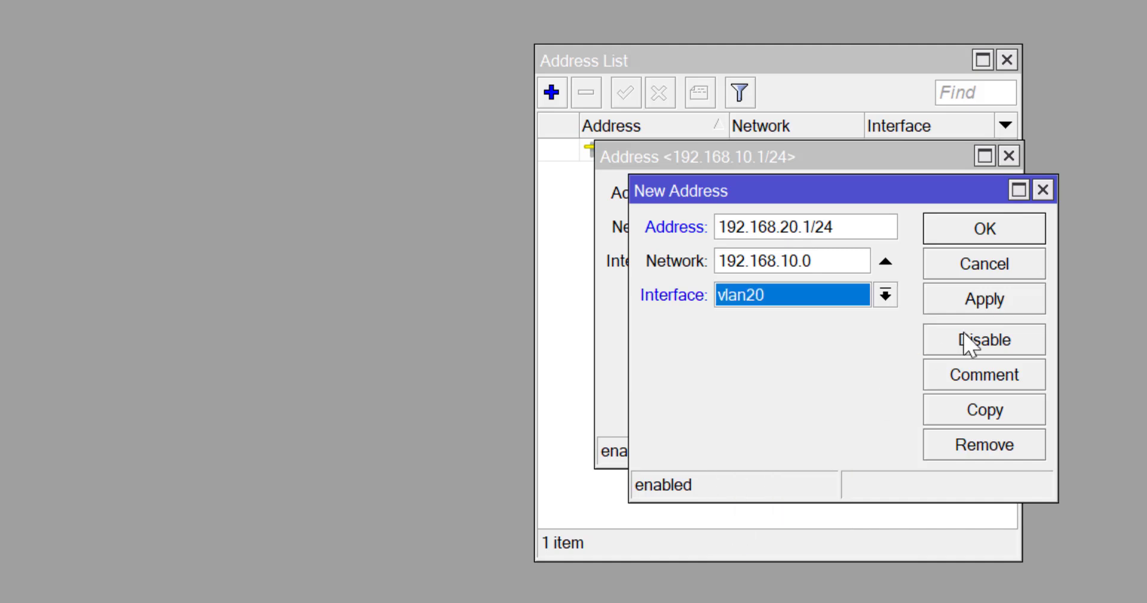
pyautogui.click(994, 304)
# - Add 192.168.30.1/24 on vlan30 and close the address dialogs
pyautogui.click(984, 407)
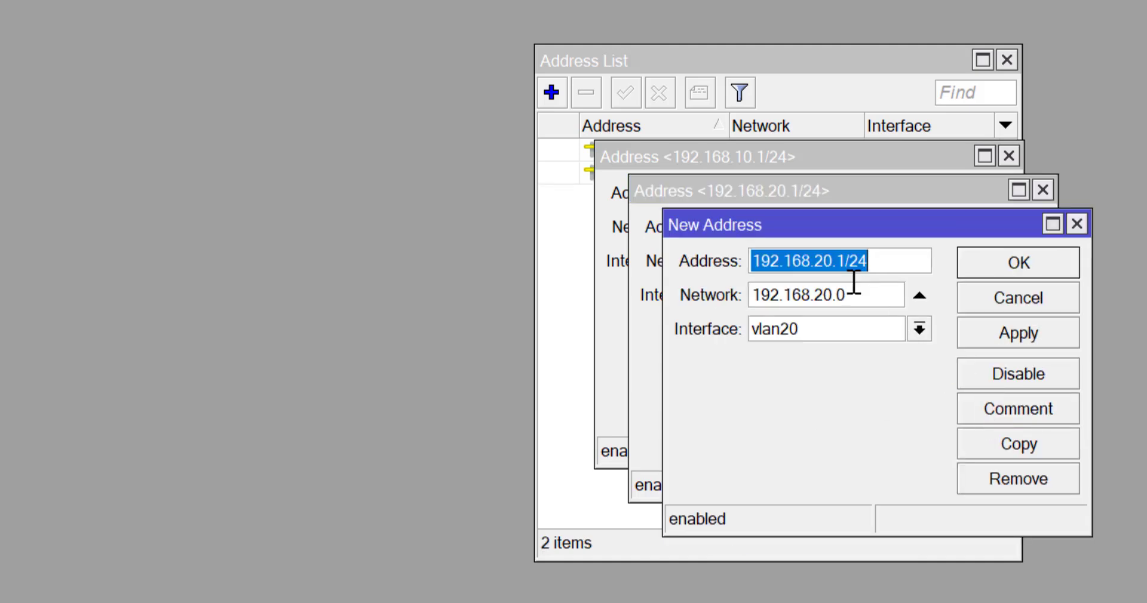
pyautogui.click(830, 263)
pyautogui.press('BackSpace')
pyautogui.write('3')
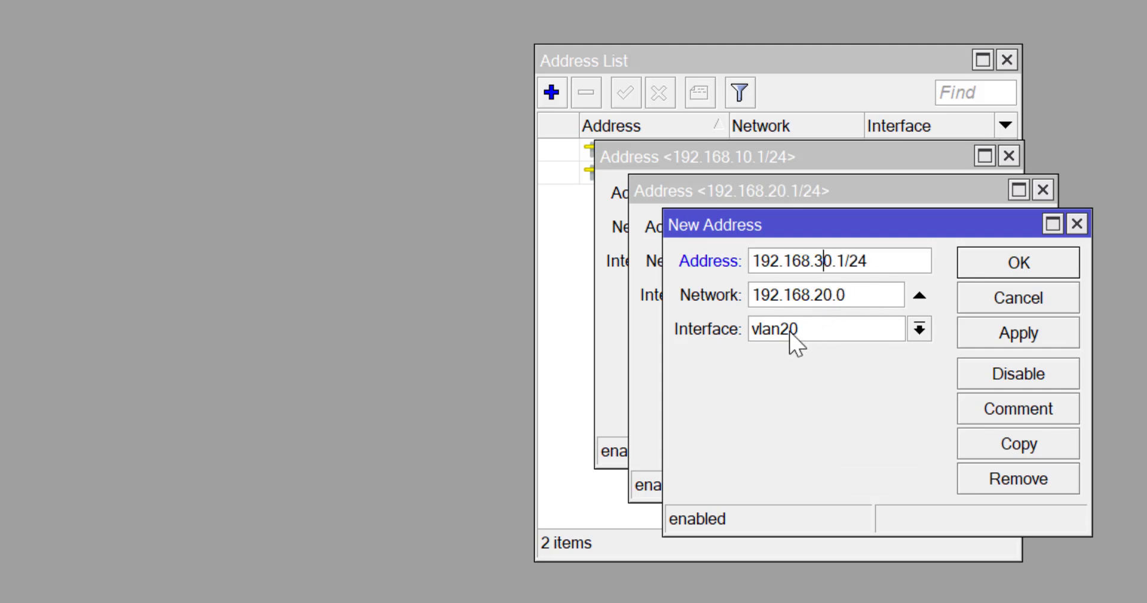
pyautogui.click(919, 330)
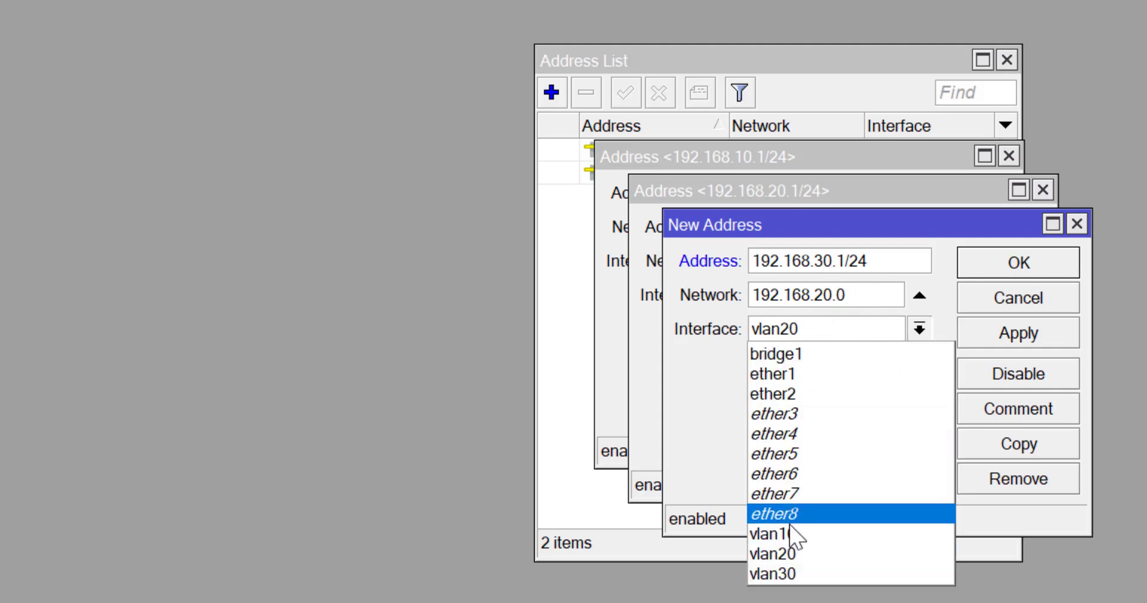
pyautogui.click(784, 575)
pyautogui.click(1028, 336)
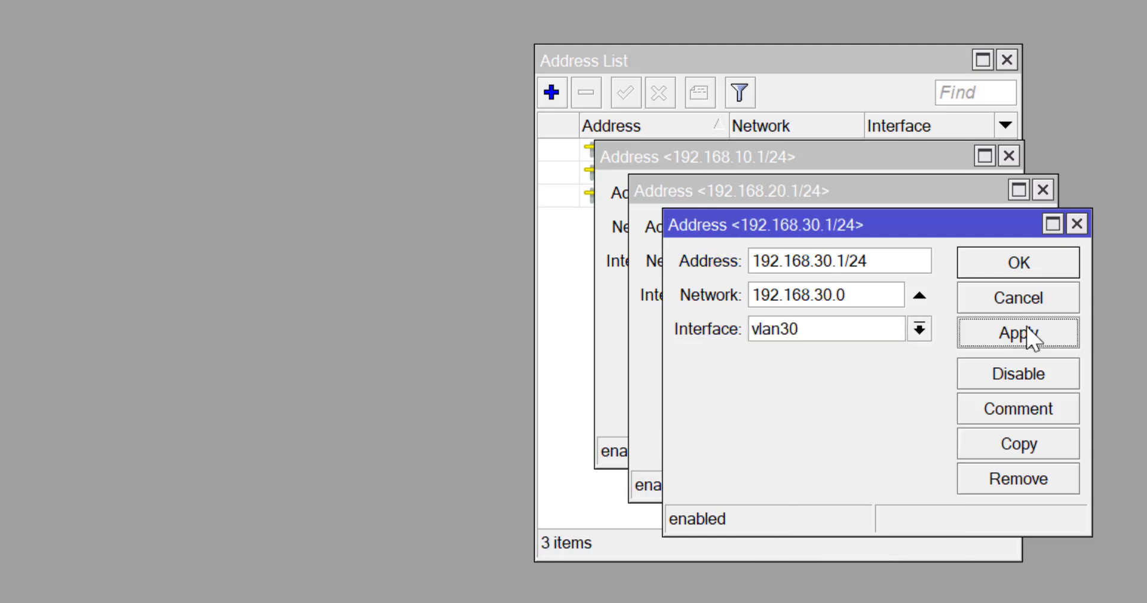
pyautogui.click(1016, 271)
pyautogui.click(989, 231)
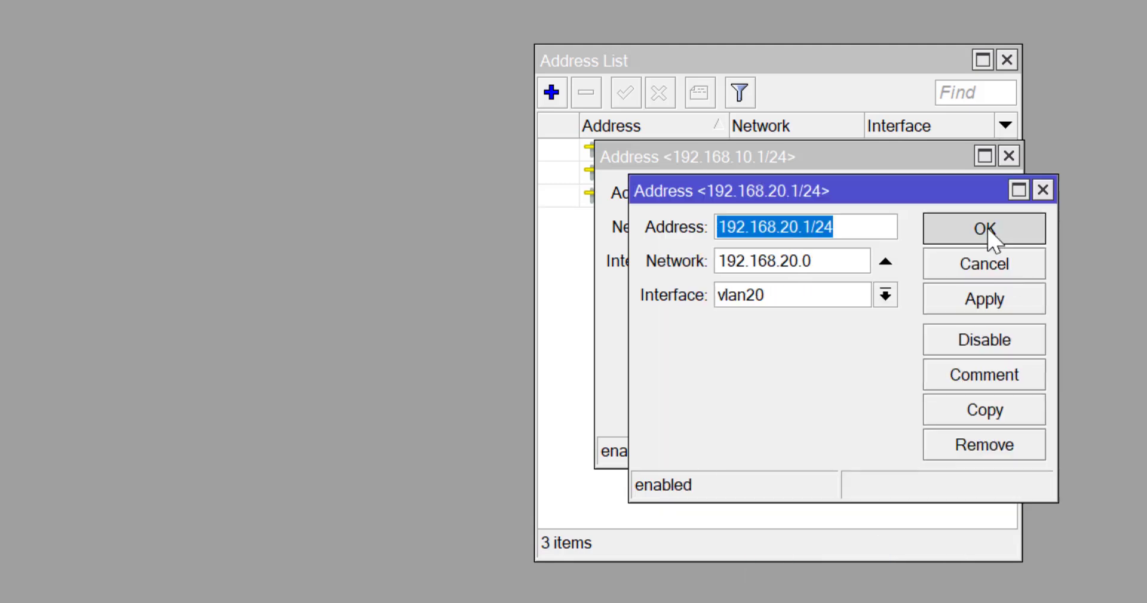
pyautogui.click(968, 196)
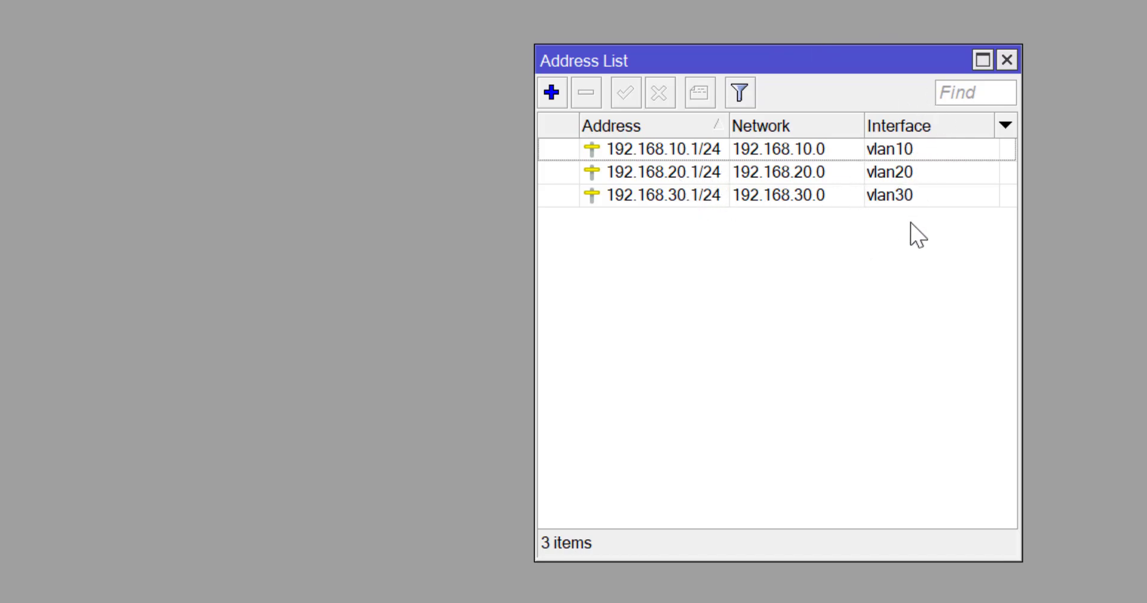
# - Create IP pool client1 with range 192.168.10.2-192.168.10.254
pyautogui.click(1007, 59)
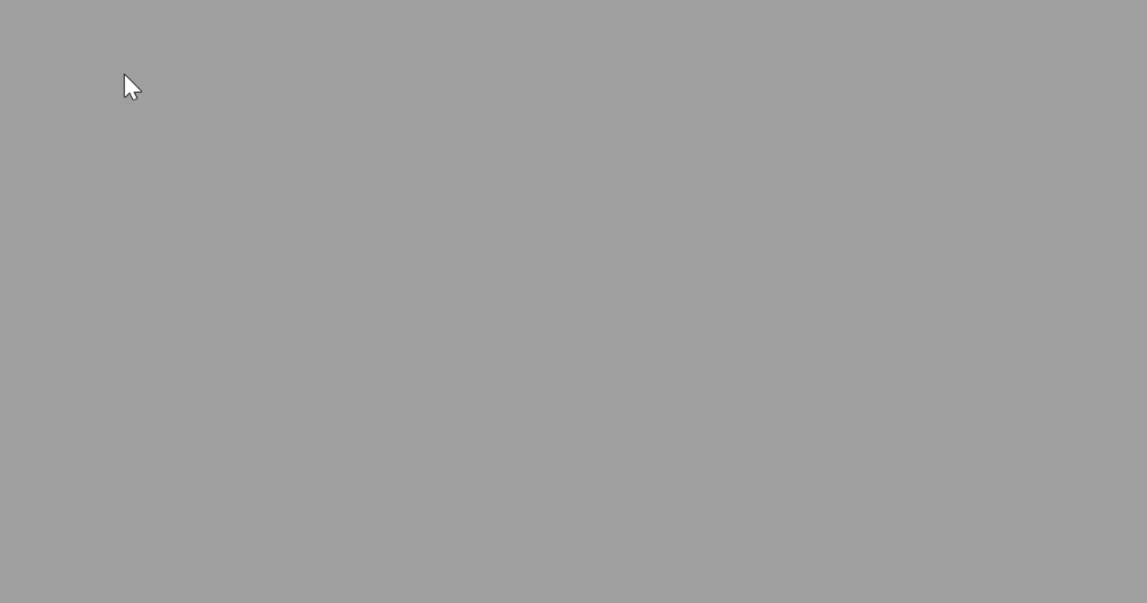
pyautogui.click(116, 288)
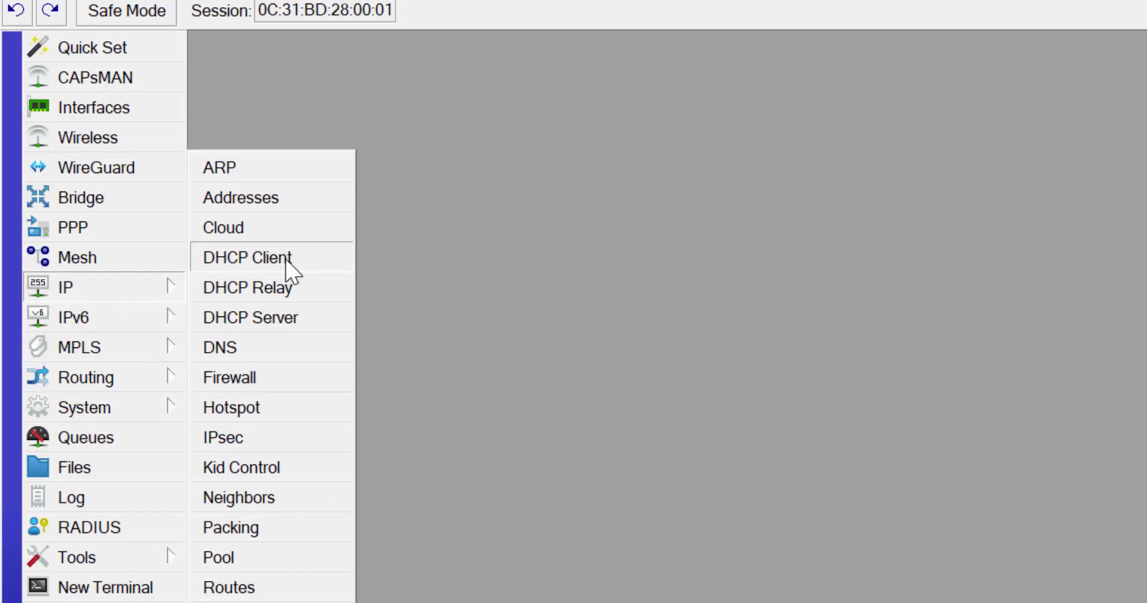
pyautogui.click(267, 561)
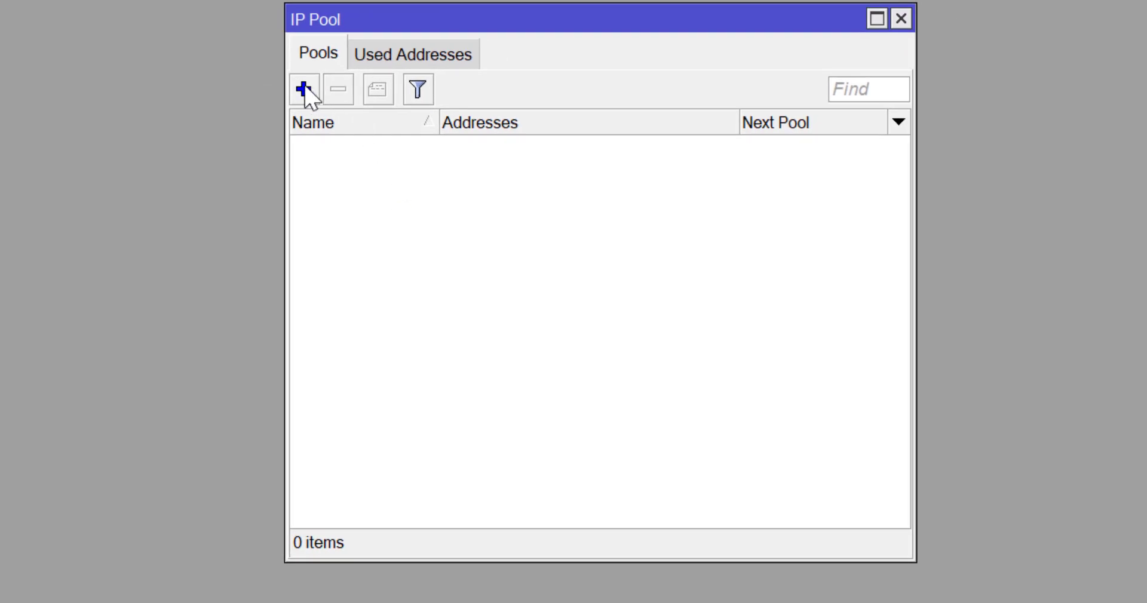
pyautogui.click(304, 90)
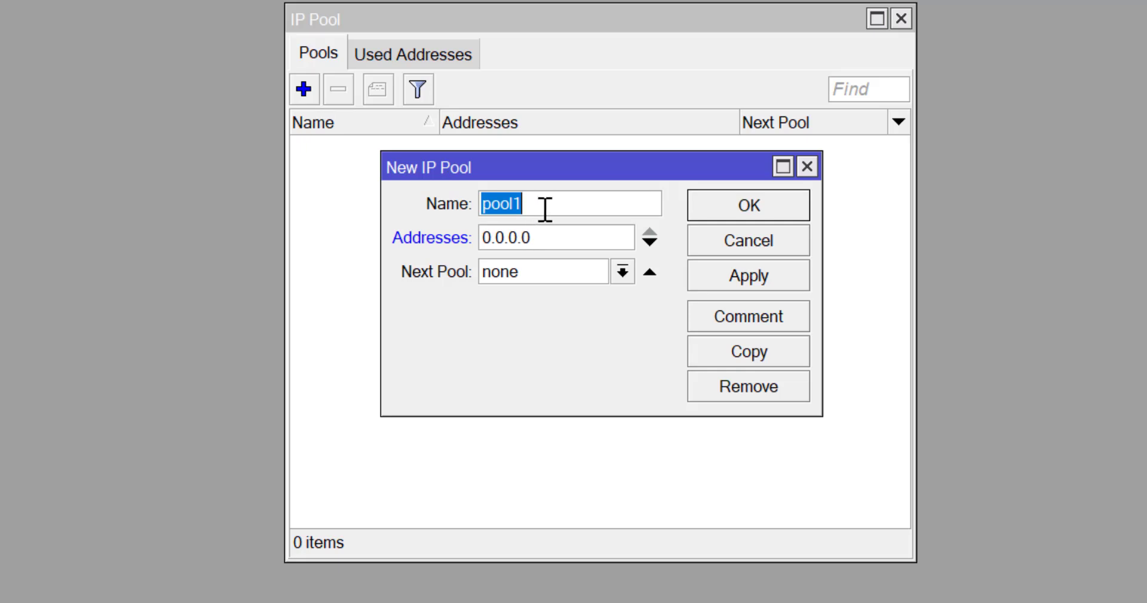
pyautogui.write('client1')
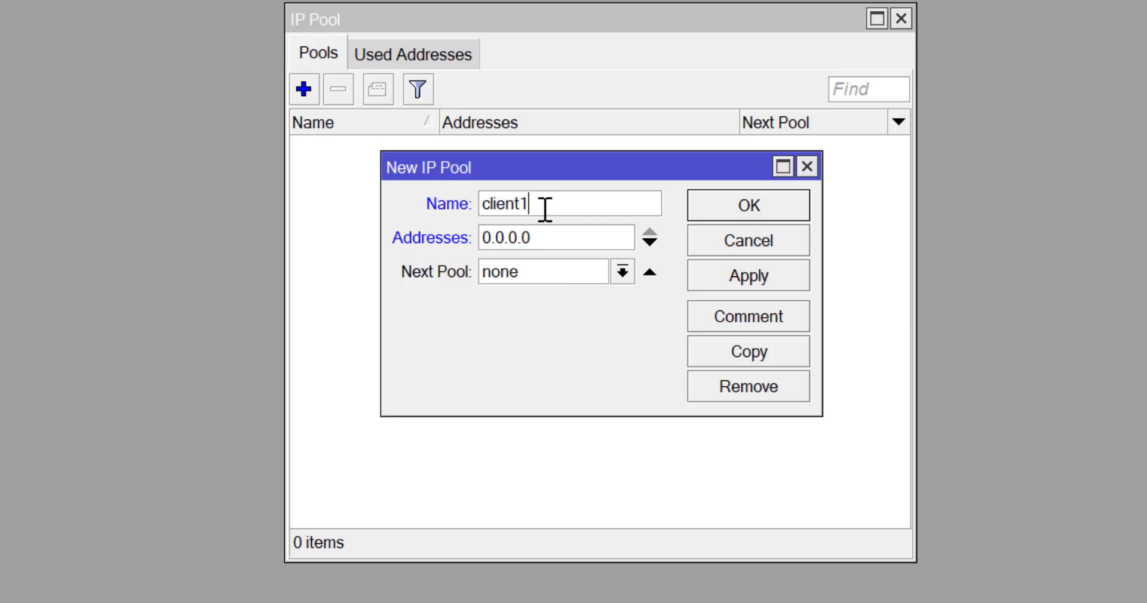
pyautogui.moveTo(547, 236); pyautogui.dragTo(405, 243)
pyautogui.write('192.168.10.2-192')
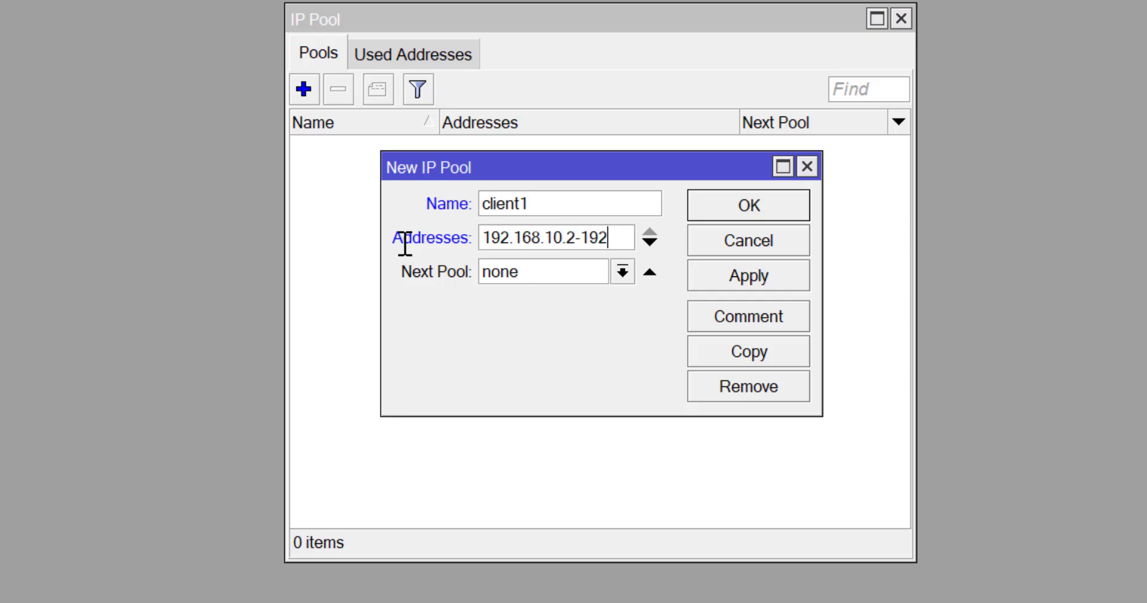
pyautogui.write('.168.10')
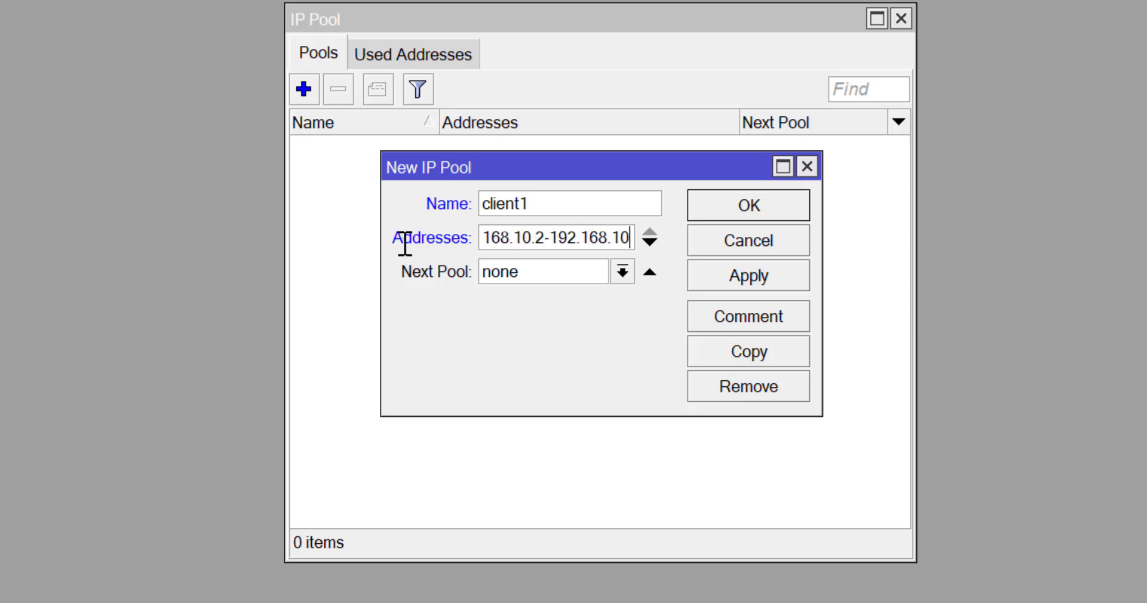
pyautogui.write('.254')
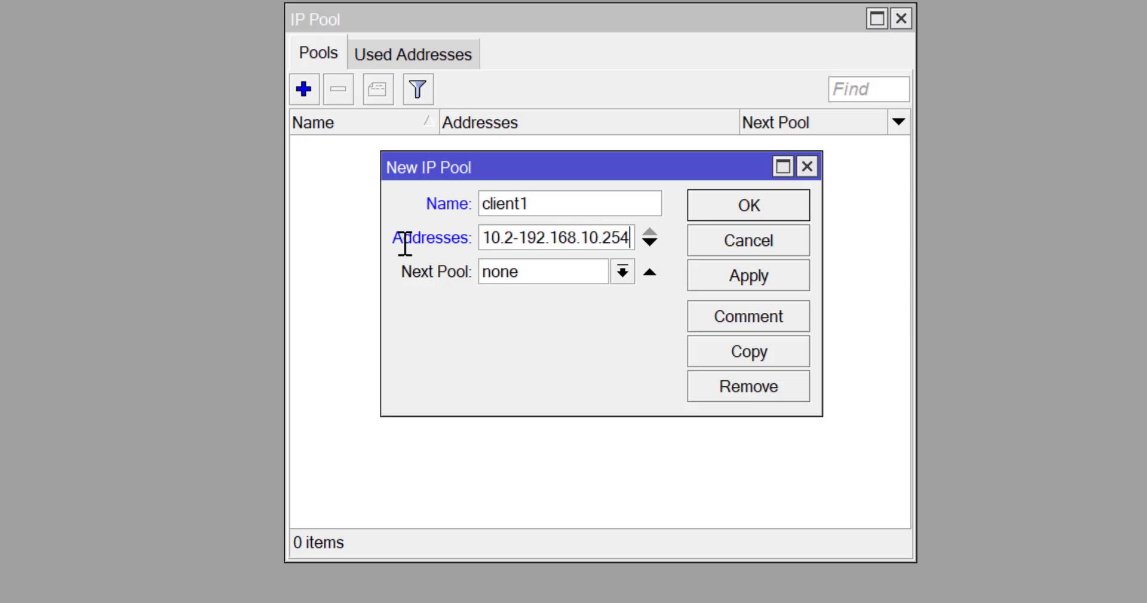
pyautogui.click(740, 280)
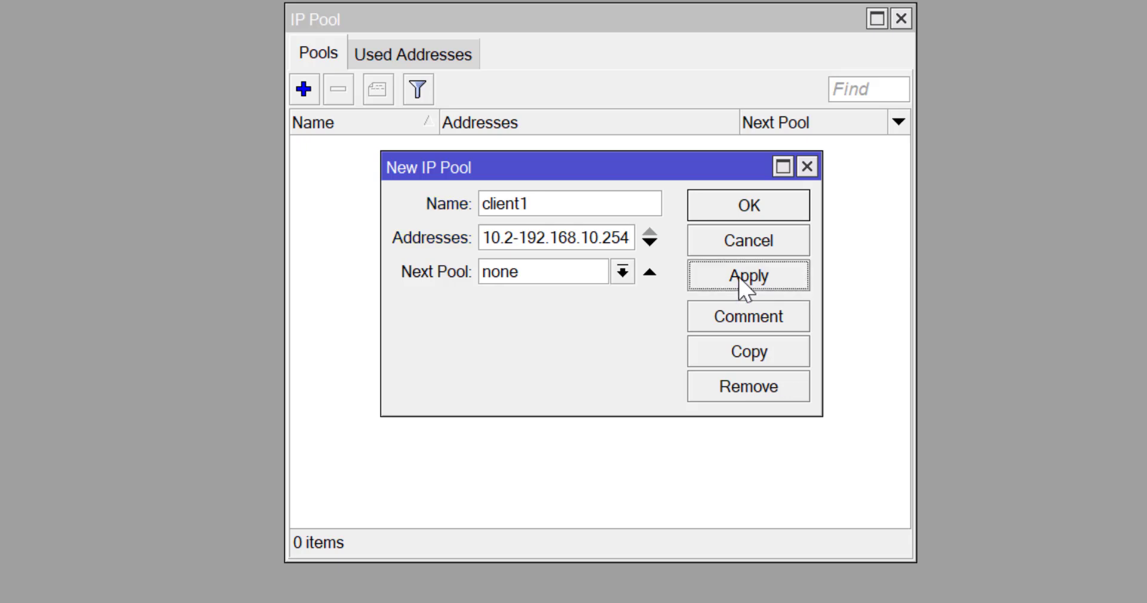
# - Copy it into pool client2 with range 192.168.20.2-192.168.20.254
pyautogui.click(760, 357)
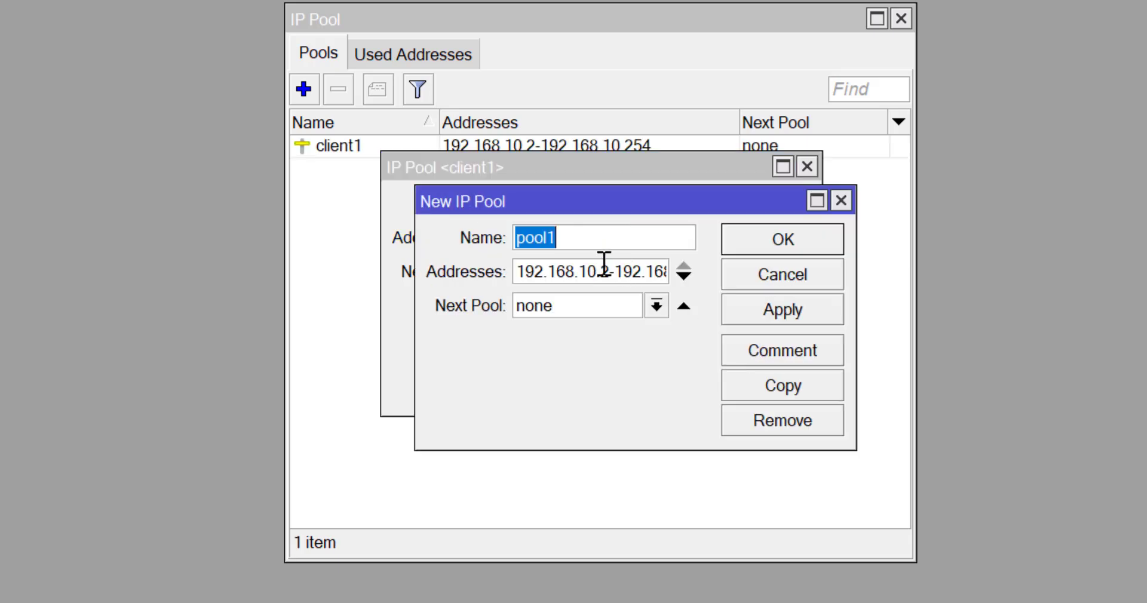
pyautogui.write('client2')
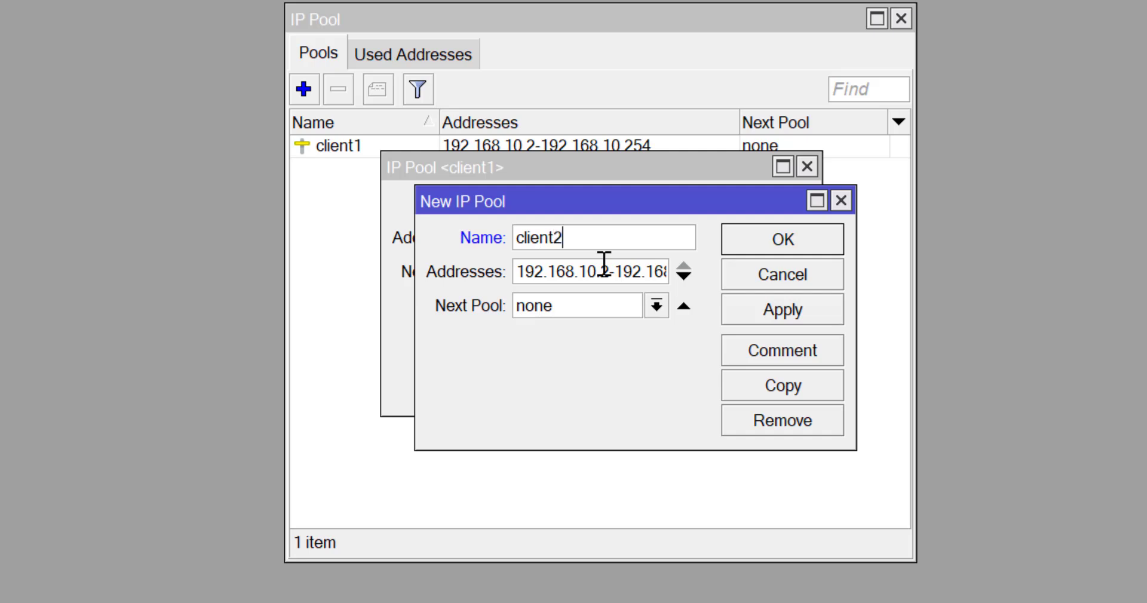
pyautogui.click(590, 275)
pyautogui.press('BackSpace')
pyautogui.write('2')
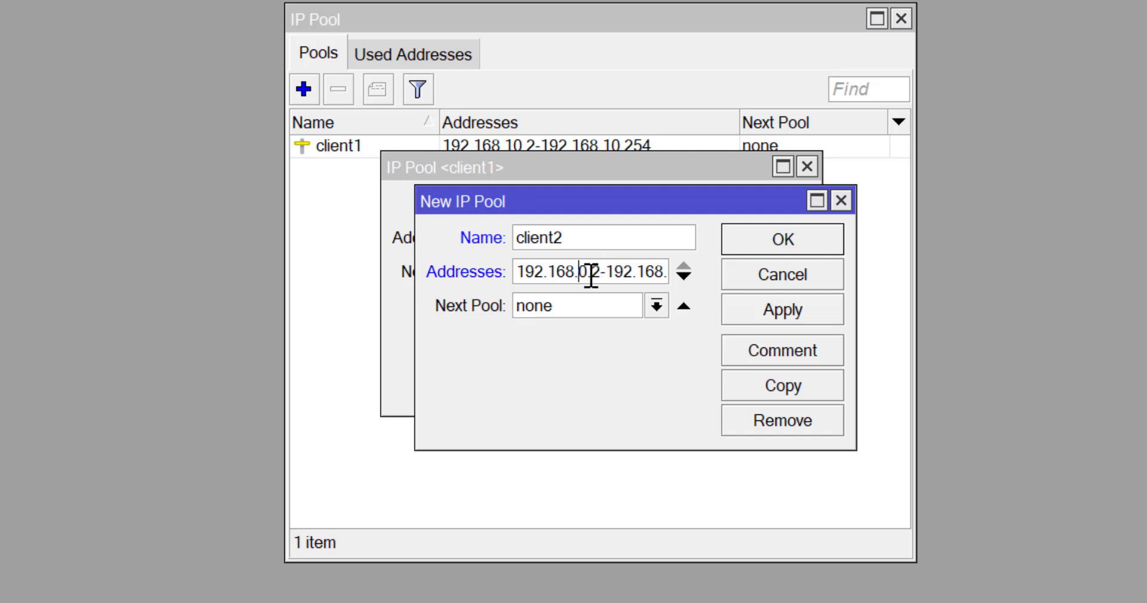
pyautogui.press('Right')
pyautogui.press('Right')
pyautogui.press('Right')
pyautogui.press('Right')
pyautogui.press('Right')
pyautogui.press('Right')
pyautogui.press('Right')
pyautogui.press('Right')
pyautogui.press('Right')
pyautogui.press('Right')
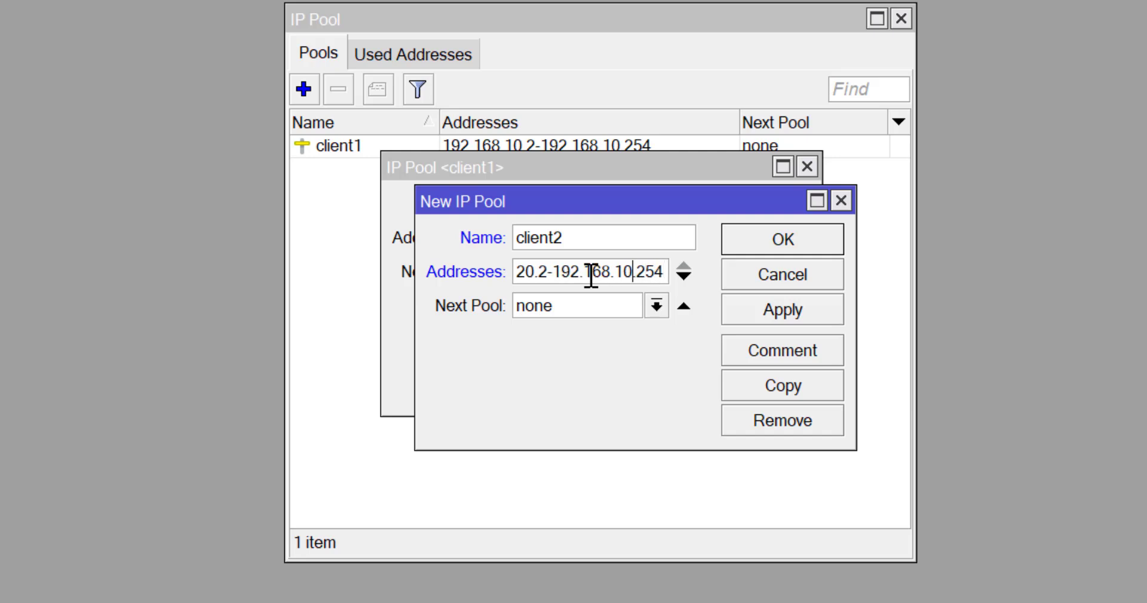
pyautogui.press('BackSpace')
pyautogui.write('2')
pyautogui.click(787, 316)
# - Add pool client3 with range 192.168.30.2-192.168.30.254, then close the pool windows
pyautogui.click(792, 391)
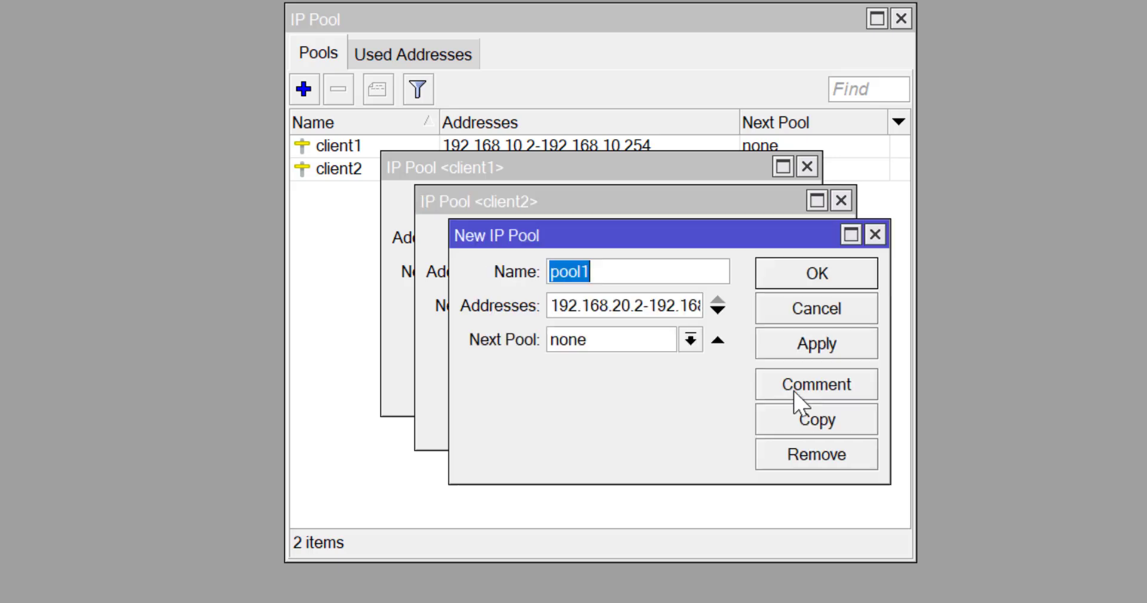
pyautogui.write('client')
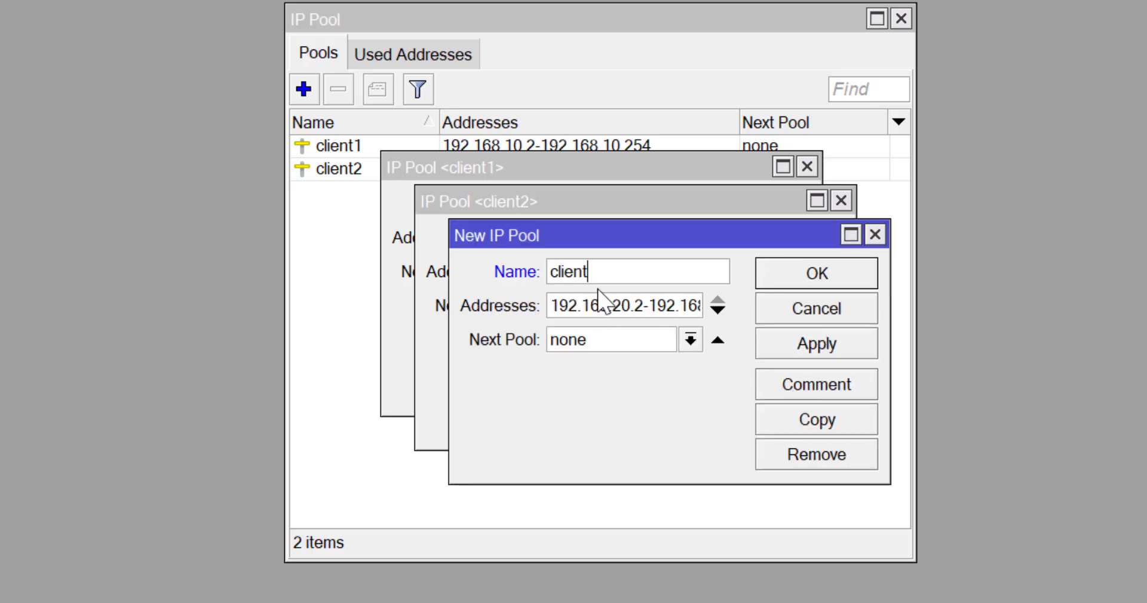
pyautogui.write('3')
pyautogui.click(622, 308)
pyautogui.press('BackSpace')
pyautogui.write('3')
pyautogui.press('Right')
pyautogui.press('Right')
pyautogui.press('Right')
pyautogui.press('Right')
pyautogui.press('Right')
pyautogui.press('Right')
pyautogui.press('Right')
pyautogui.press('Right')
pyautogui.press('Right')
pyautogui.press('Right')
pyautogui.press('Right')
pyautogui.press('Right')
pyautogui.press('Right')
pyautogui.press('Right')
pyautogui.press('Right')
pyautogui.press('Right')
pyautogui.press('Right')
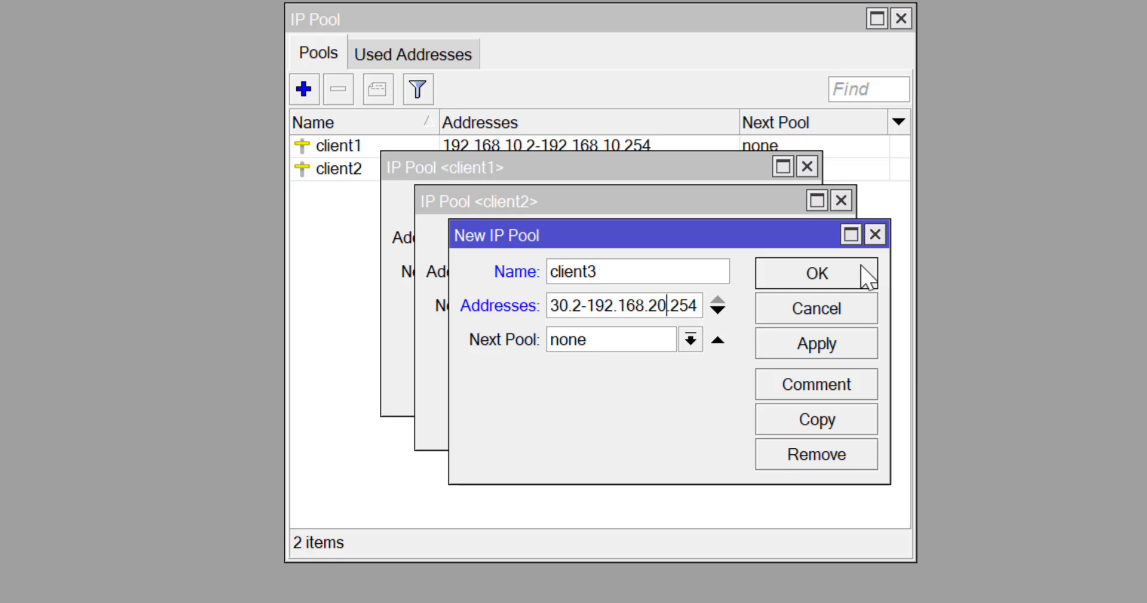
pyautogui.press('BackSpace')
pyautogui.write('3')
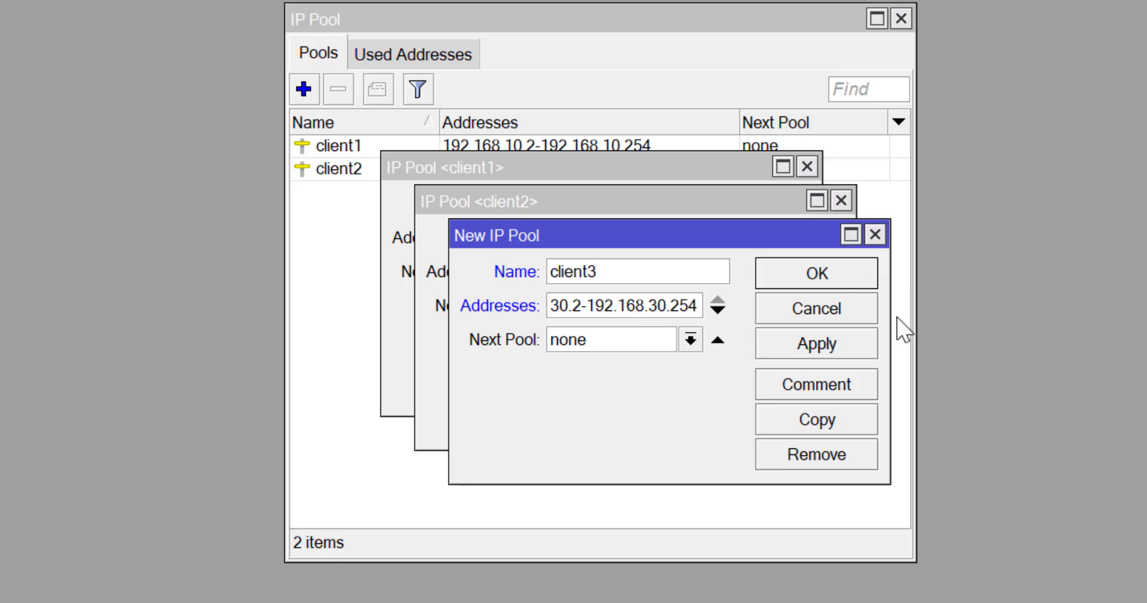
pyautogui.click(833, 345)
pyautogui.click(818, 285)
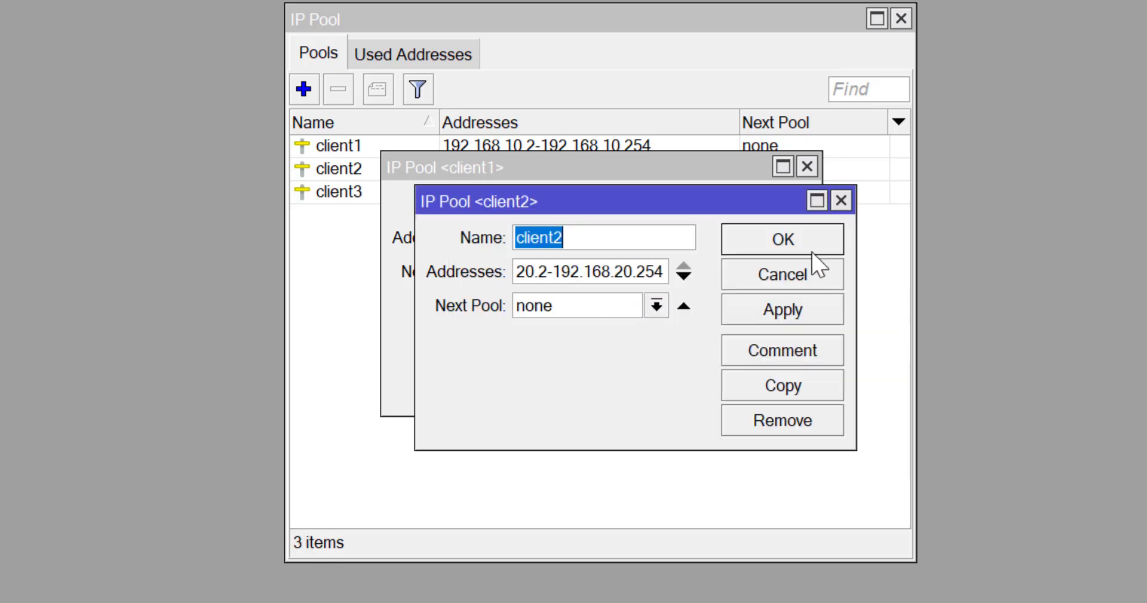
pyautogui.click(802, 242)
pyautogui.click(768, 213)
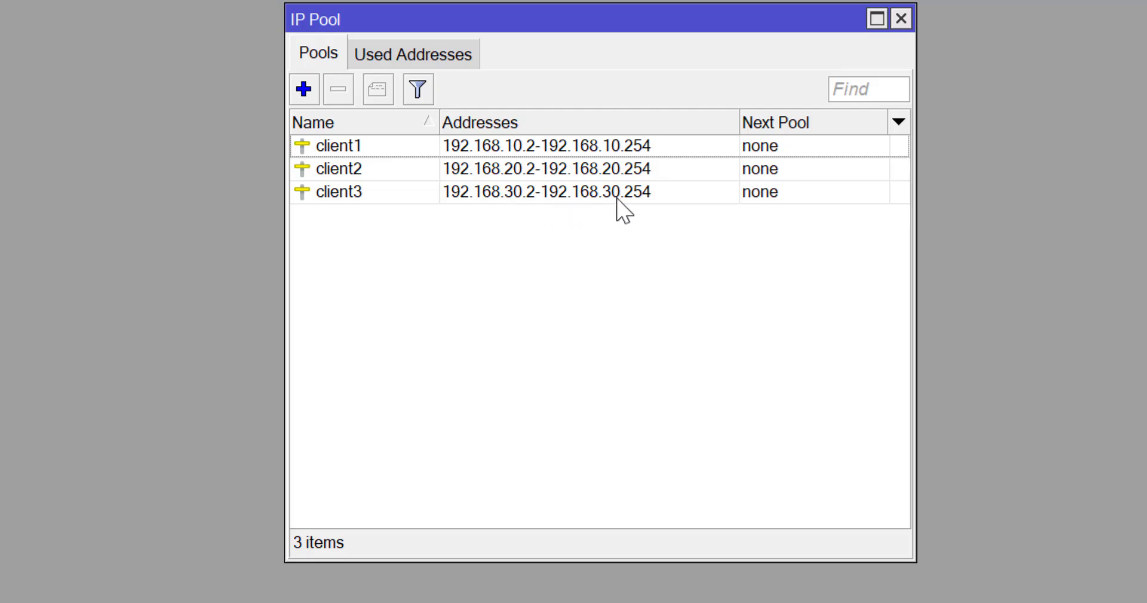
pyautogui.click(900, 19)
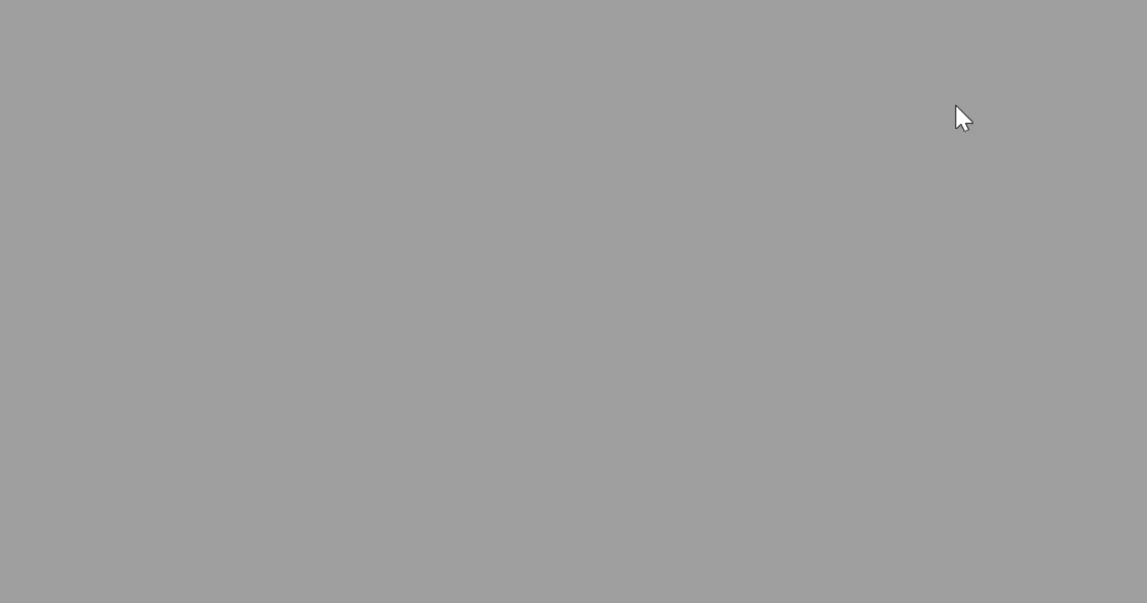
# - Start a new PPP profile named client1 from the PPP Profiles list
pyautogui.click(119, 229)
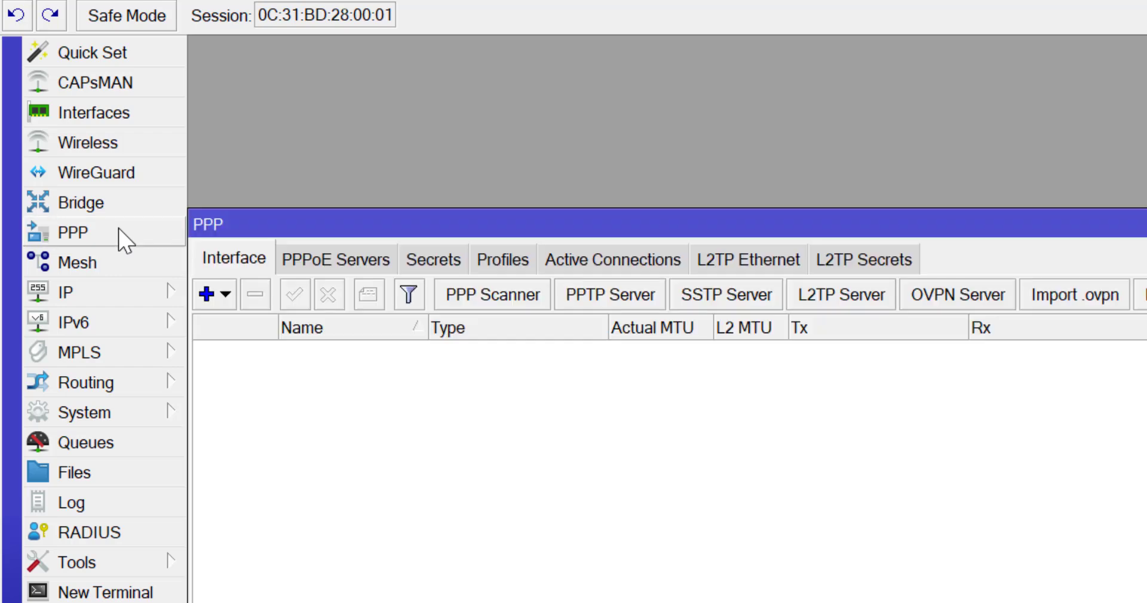
pyautogui.click(509, 269)
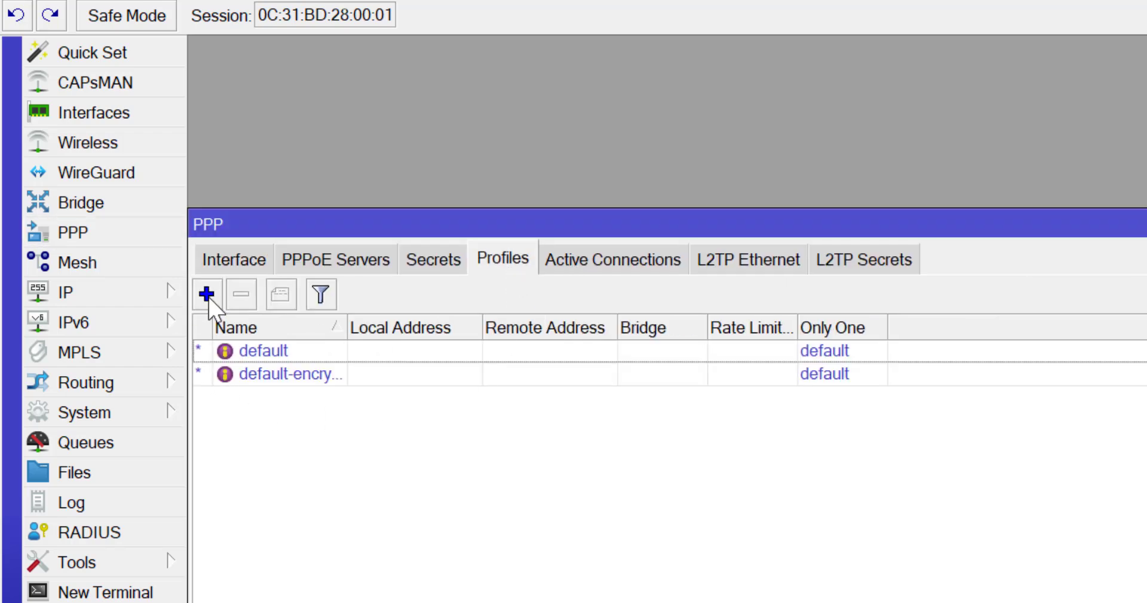
pyautogui.click(207, 294)
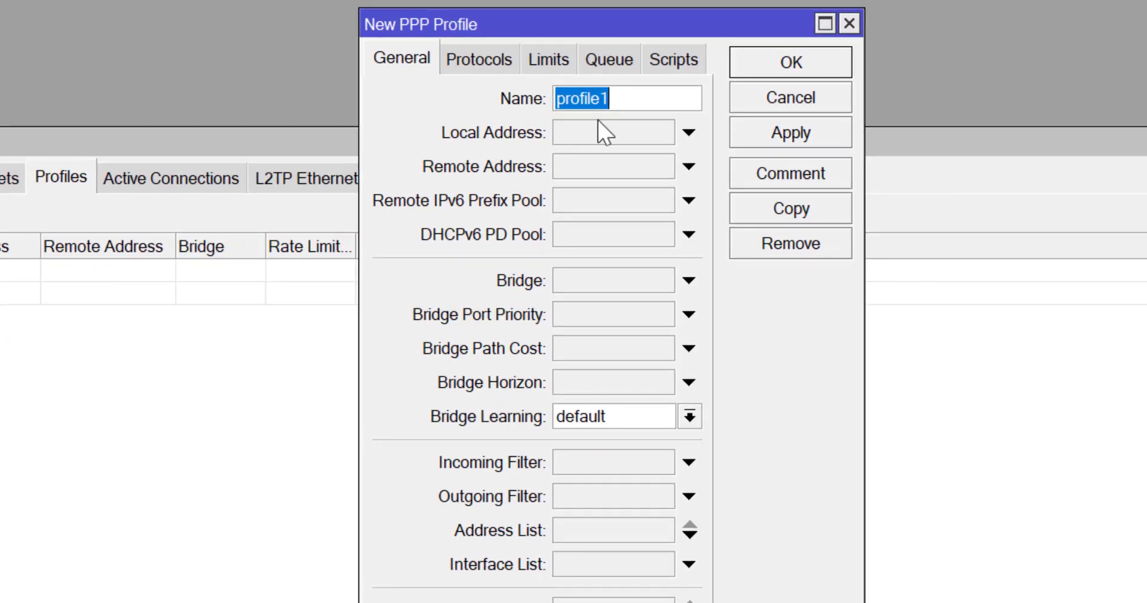
pyautogui.write('client')
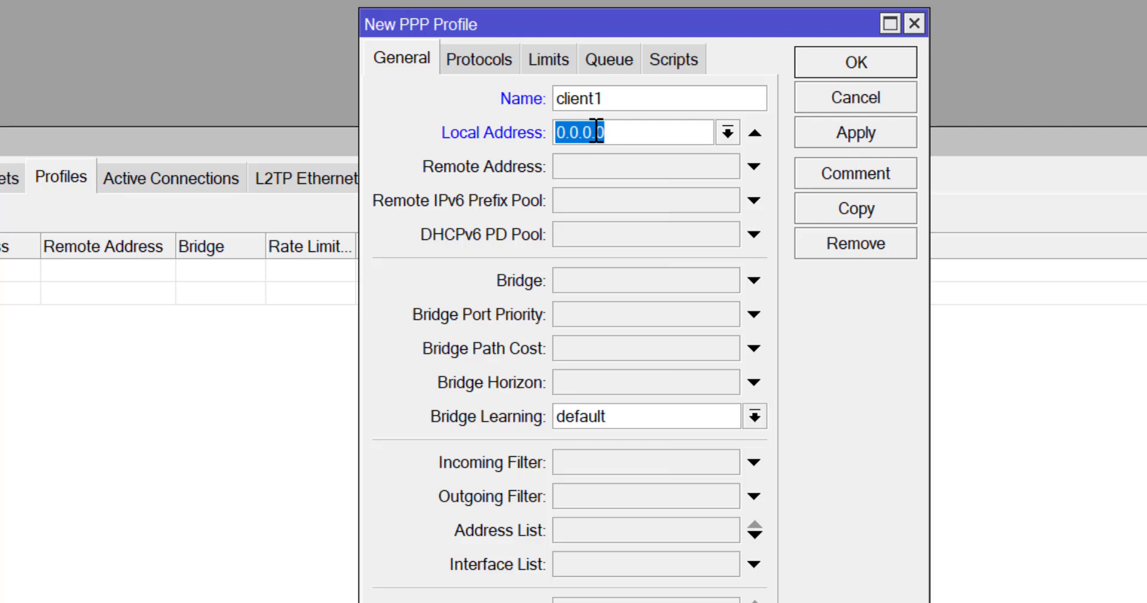
# - Give the profile local address 192.168.10.1, remote pool client1 and DNS server 8.8.8.8
pyautogui.write('192.168.10.1')
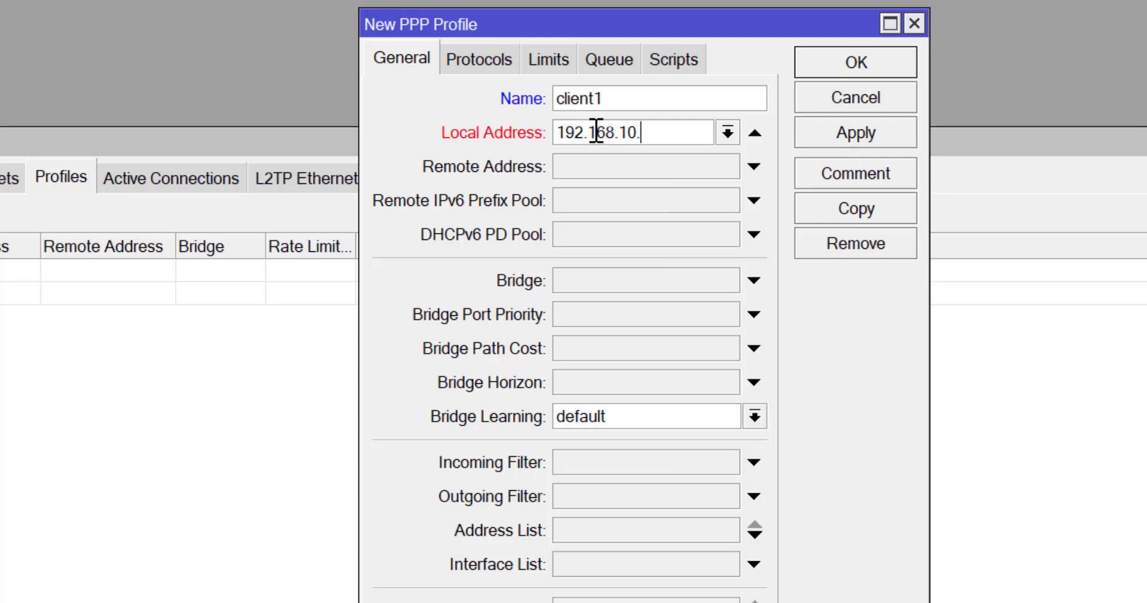
pyautogui.click(654, 163)
pyautogui.click(724, 170)
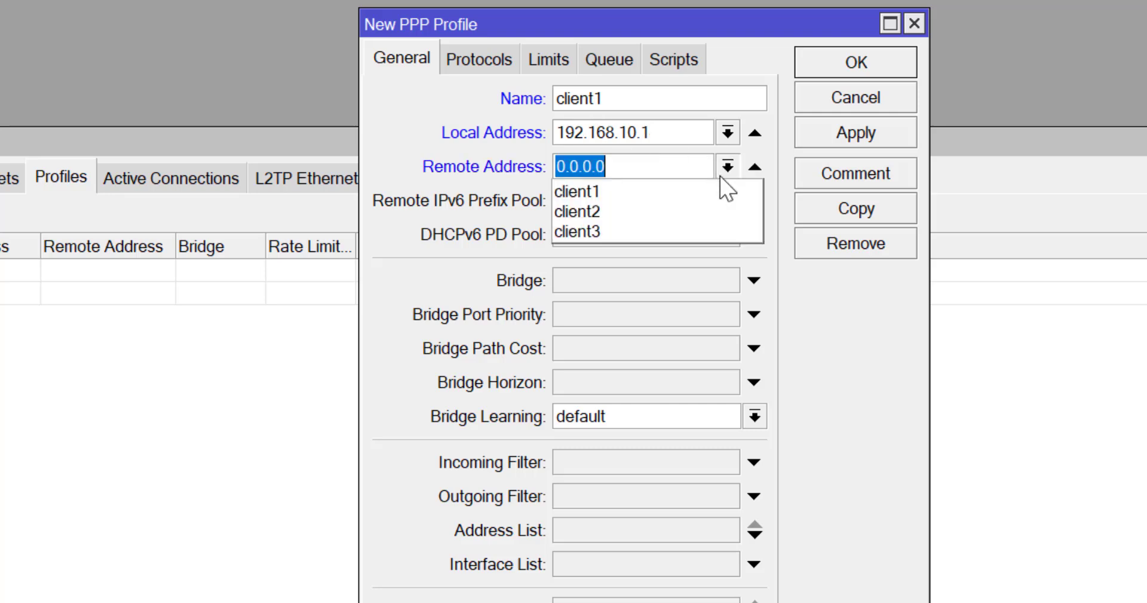
pyautogui.click(600, 193)
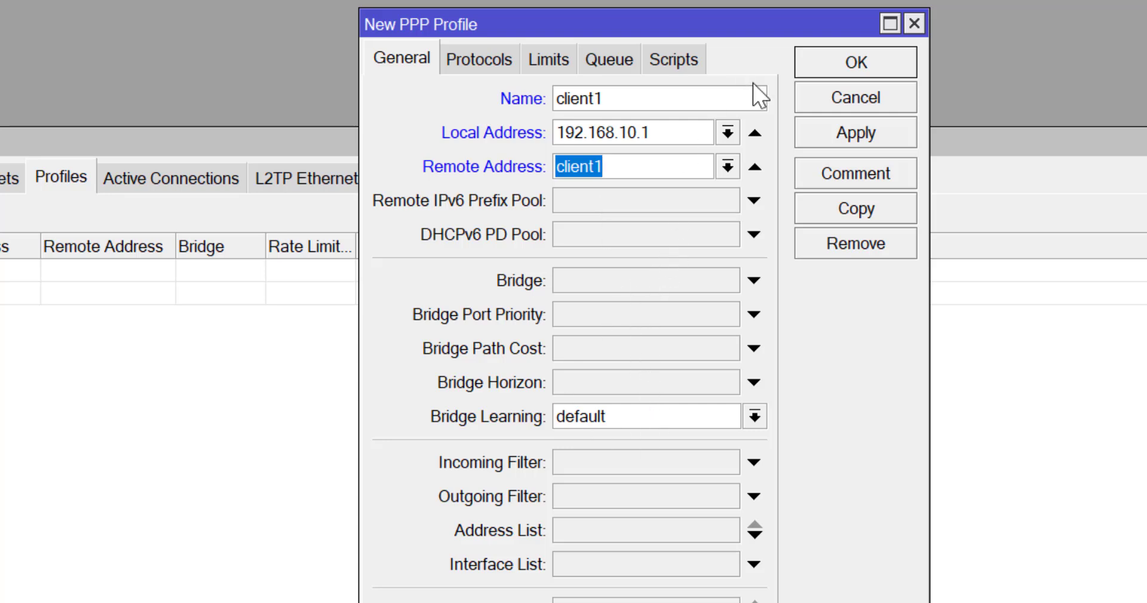
pyautogui.click(571, 600)
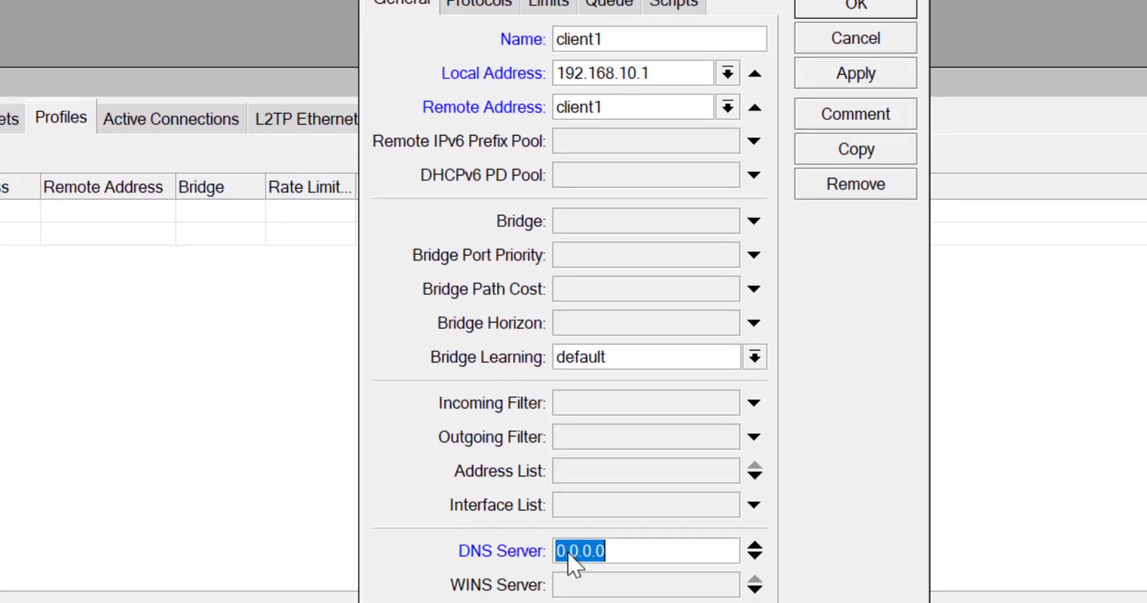
pyautogui.write('8.8.8.8')
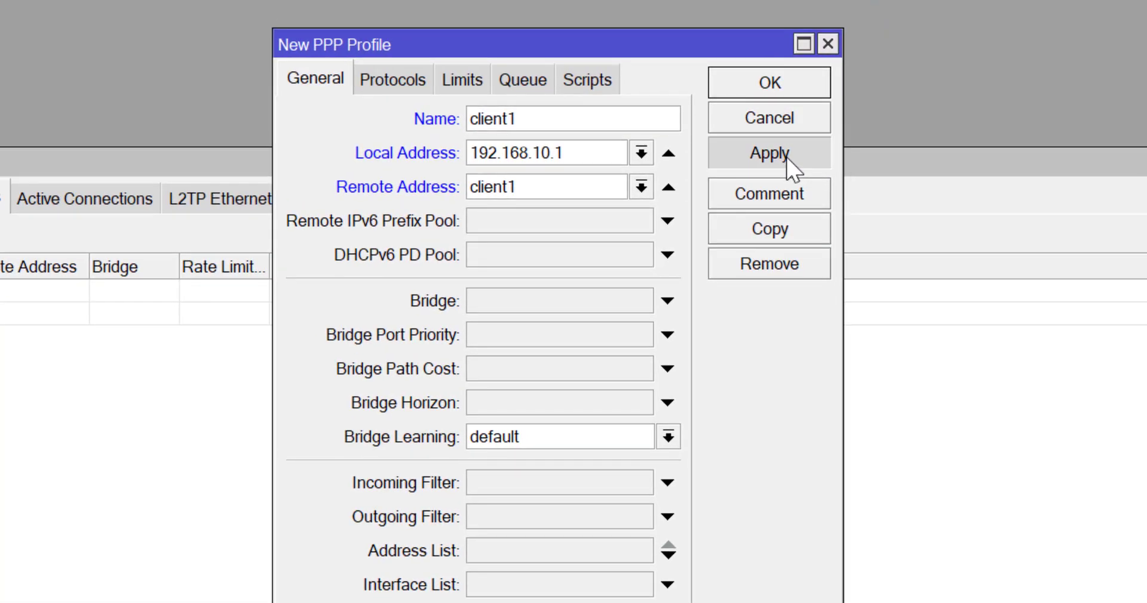
# - Save the client1 profile and copy it into a new profile named client2
pyautogui.click(786, 157)
pyautogui.click(779, 226)
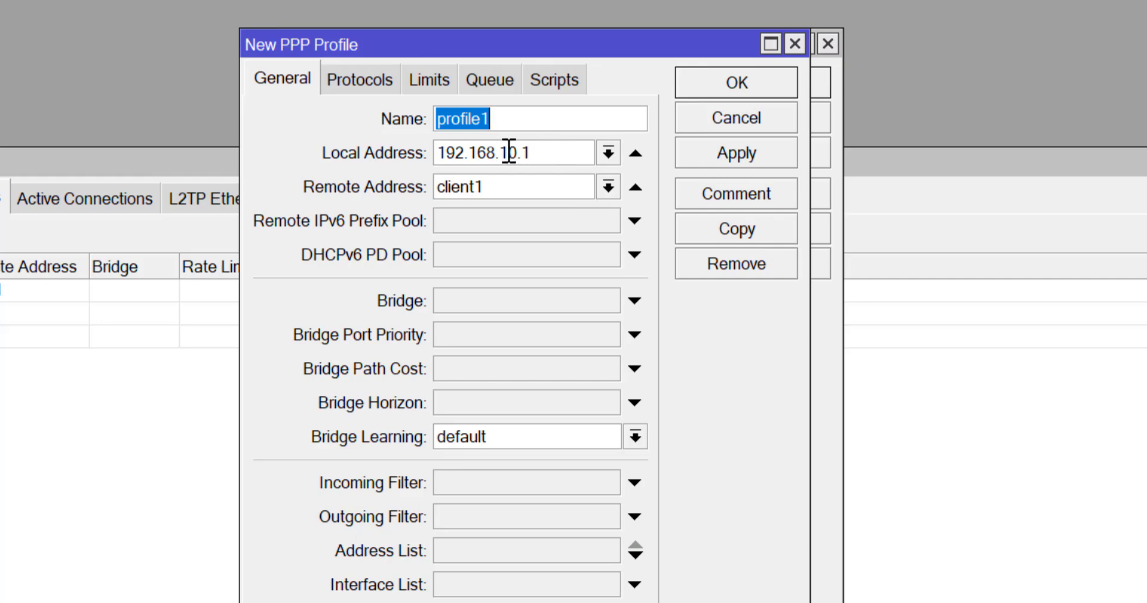
pyautogui.write('ckient2')
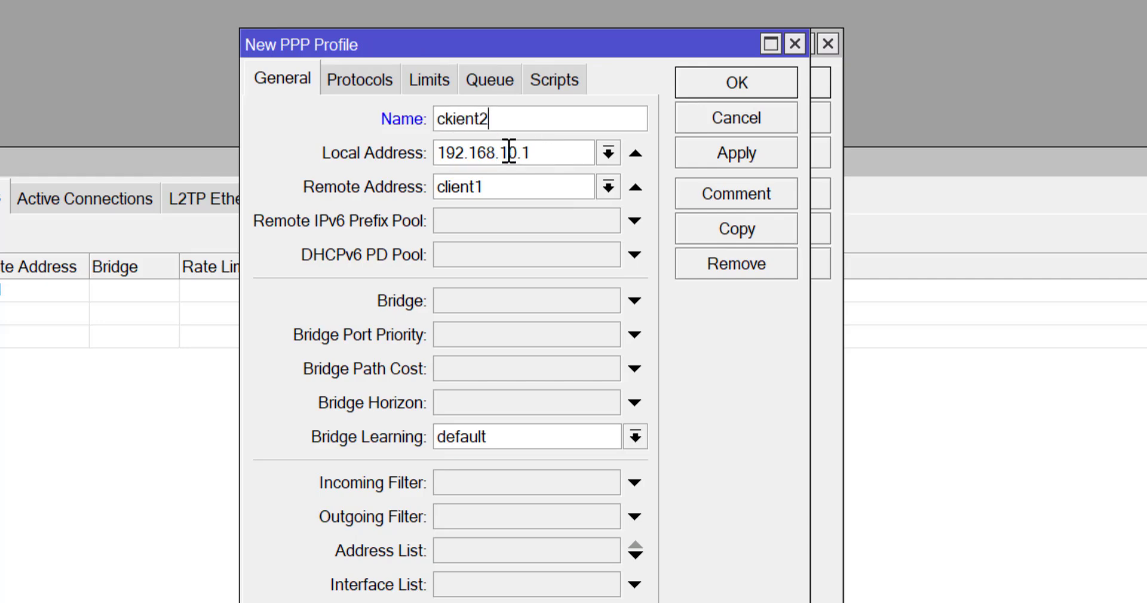
pyautogui.press('BackSpace')
pyautogui.press('BackSpace')
pyautogui.press('BackSpace')
pyautogui.press('BackSpace')
# - Change the local address to 192.168.20.1, pick remote pool client2, and apply
pyautogui.click(509, 153)
pyautogui.press('BackSpace')
pyautogui.write('2')
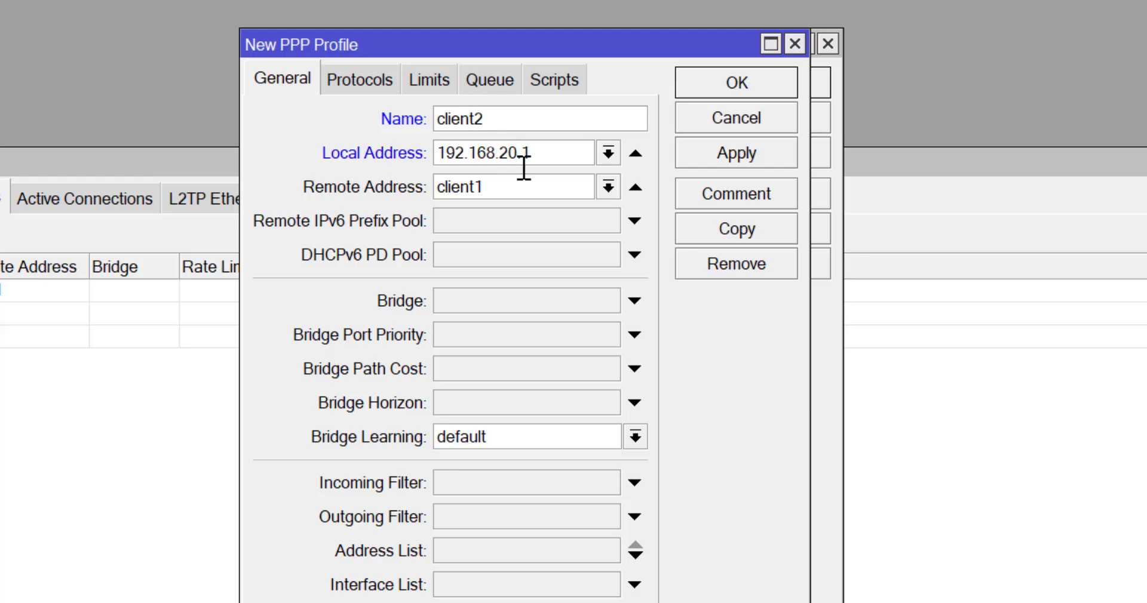
pyautogui.click(605, 195)
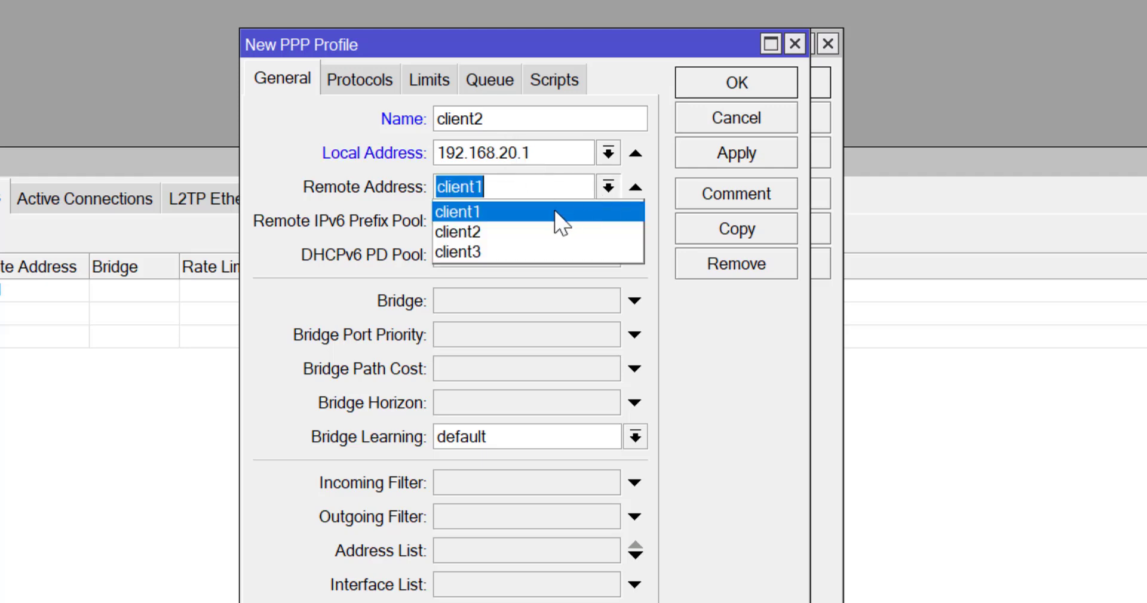
pyautogui.click(525, 223)
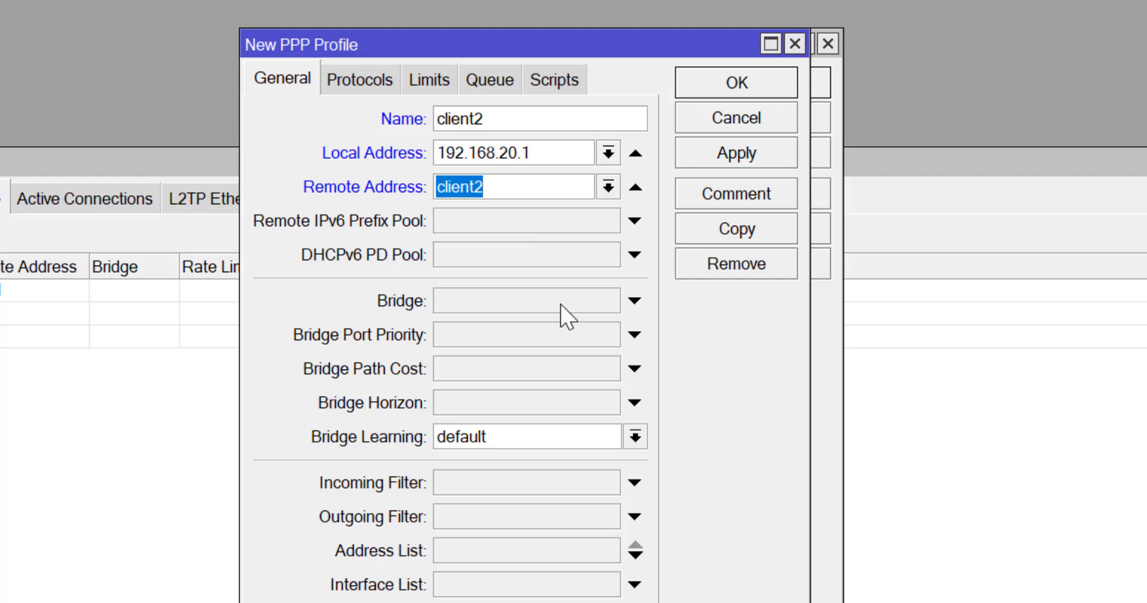
pyautogui.click(730, 157)
# - Copy client2 into a new profile client3 with local address 192.168.30.1
pyautogui.click(754, 234)
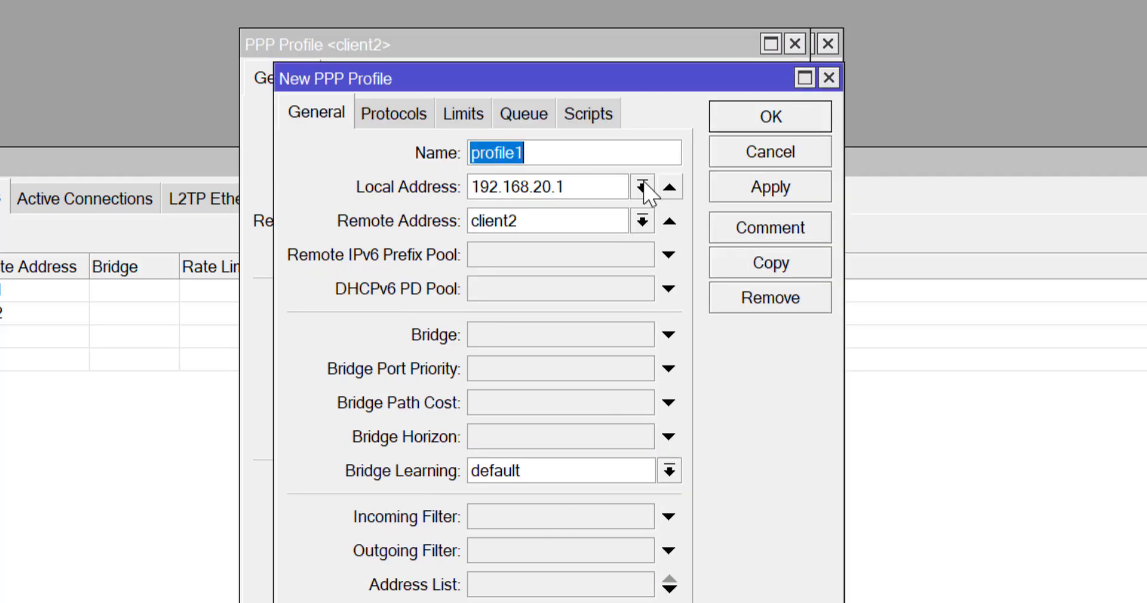
pyautogui.write('client3')
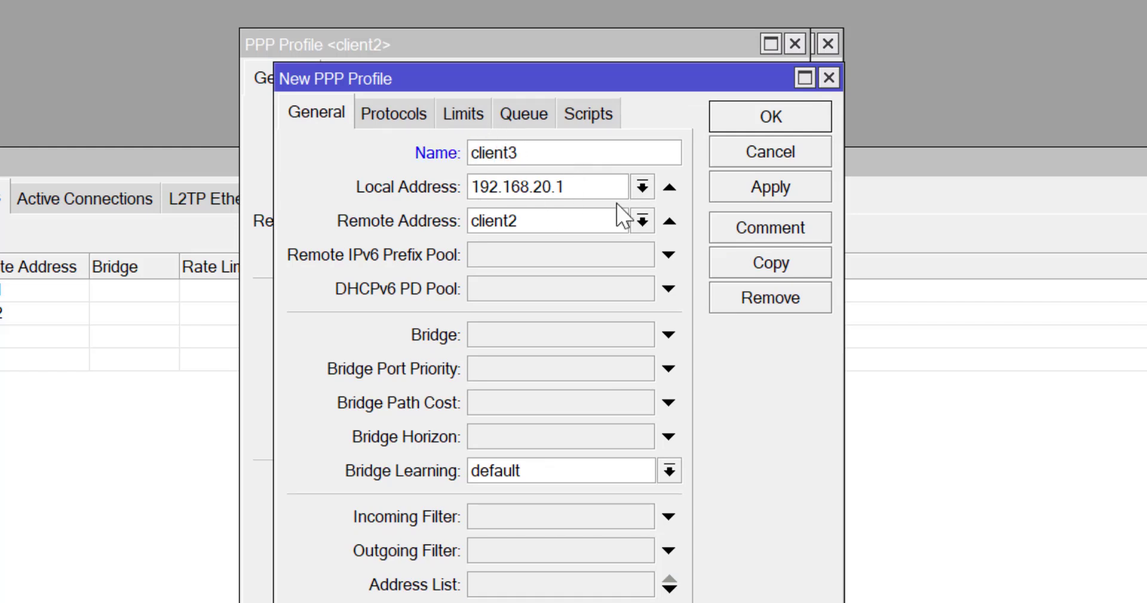
pyautogui.click(541, 192)
pyautogui.press('BackSpace')
pyautogui.write('3')
# - Set remote pool client3, apply it, and close all three profile windows
pyautogui.click(641, 222)
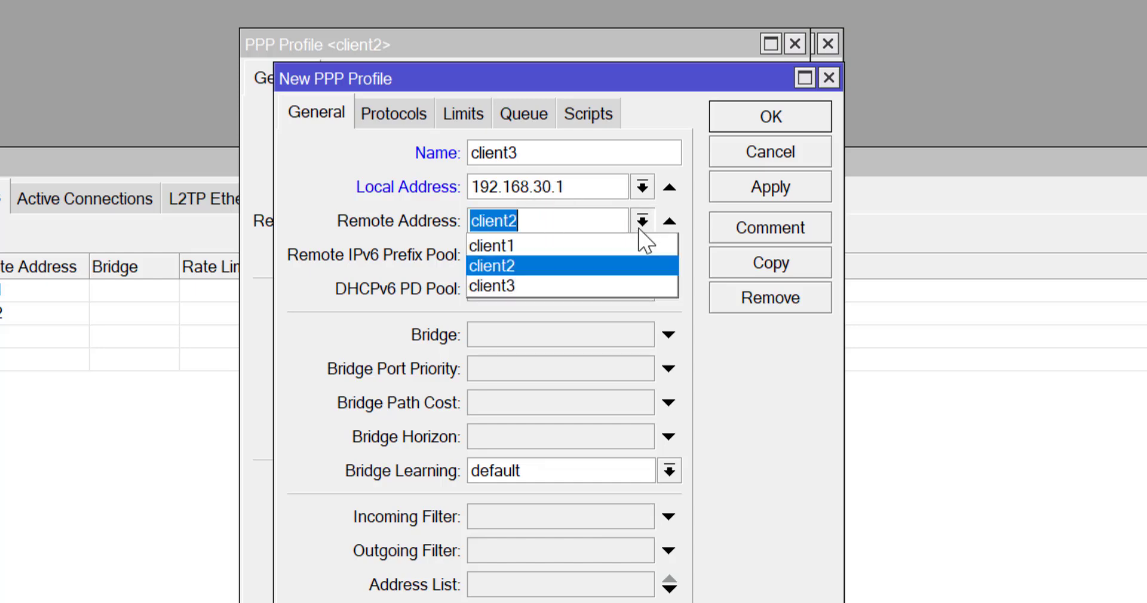
pyautogui.click(545, 286)
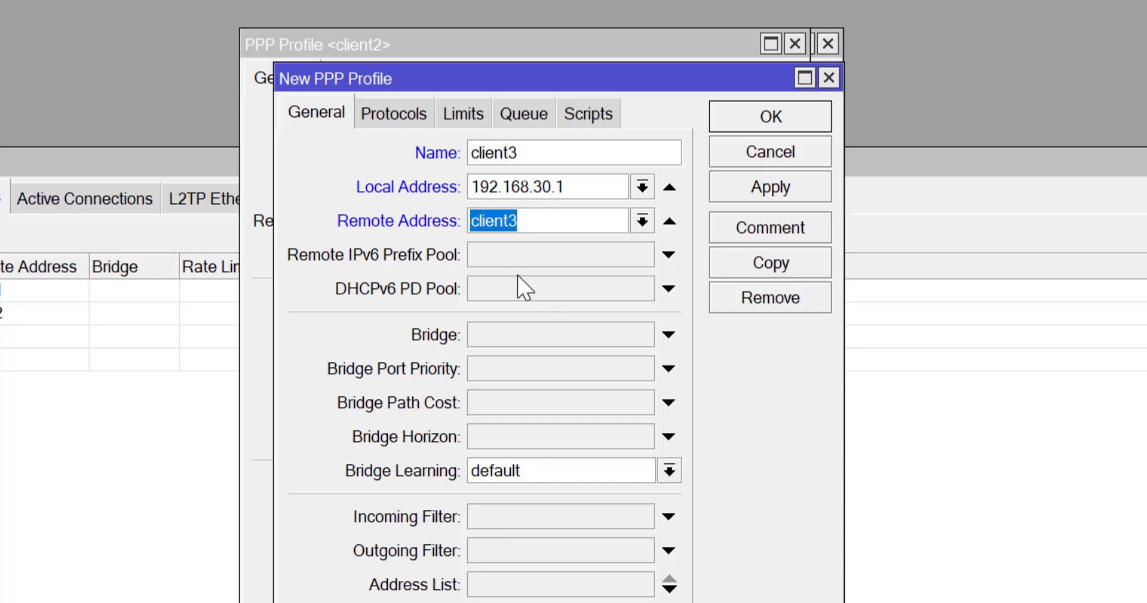
pyautogui.click(764, 190)
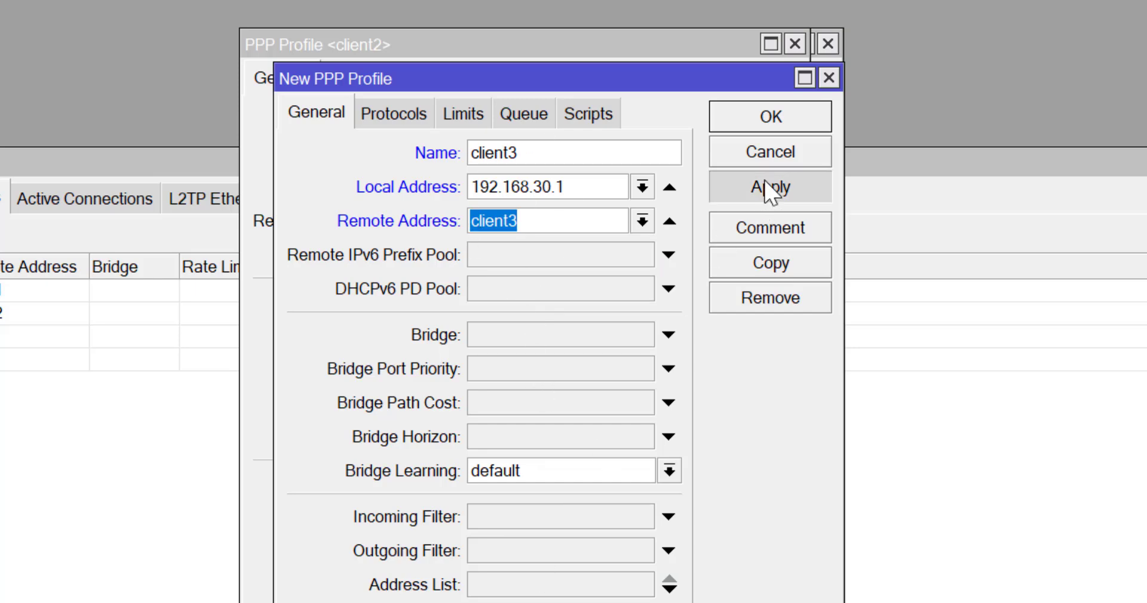
pyautogui.click(757, 114)
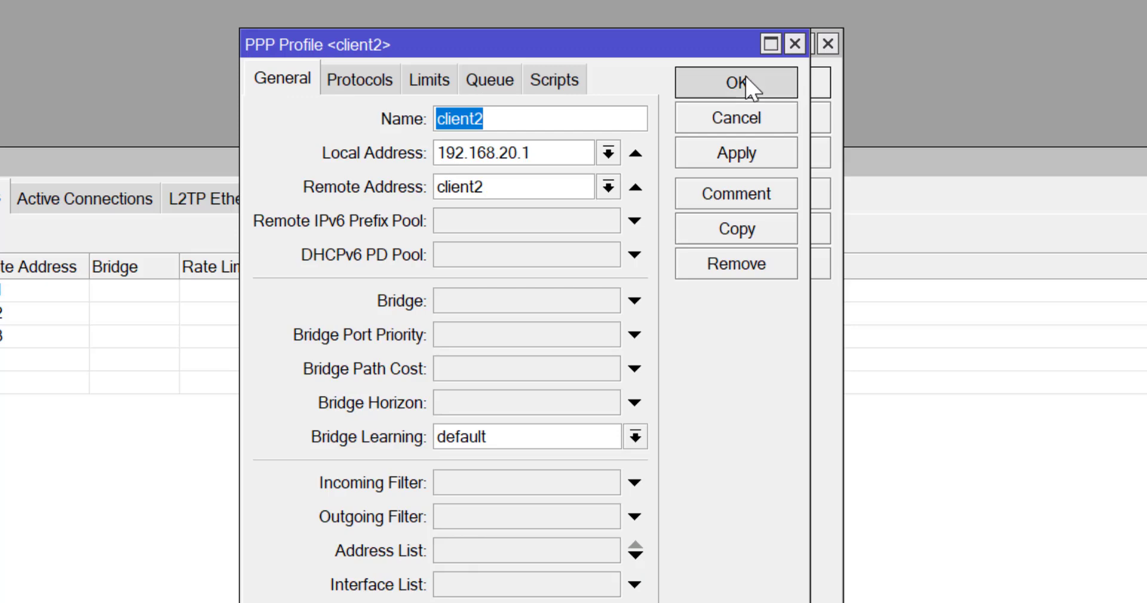
pyautogui.click(756, 86)
pyautogui.click(772, 84)
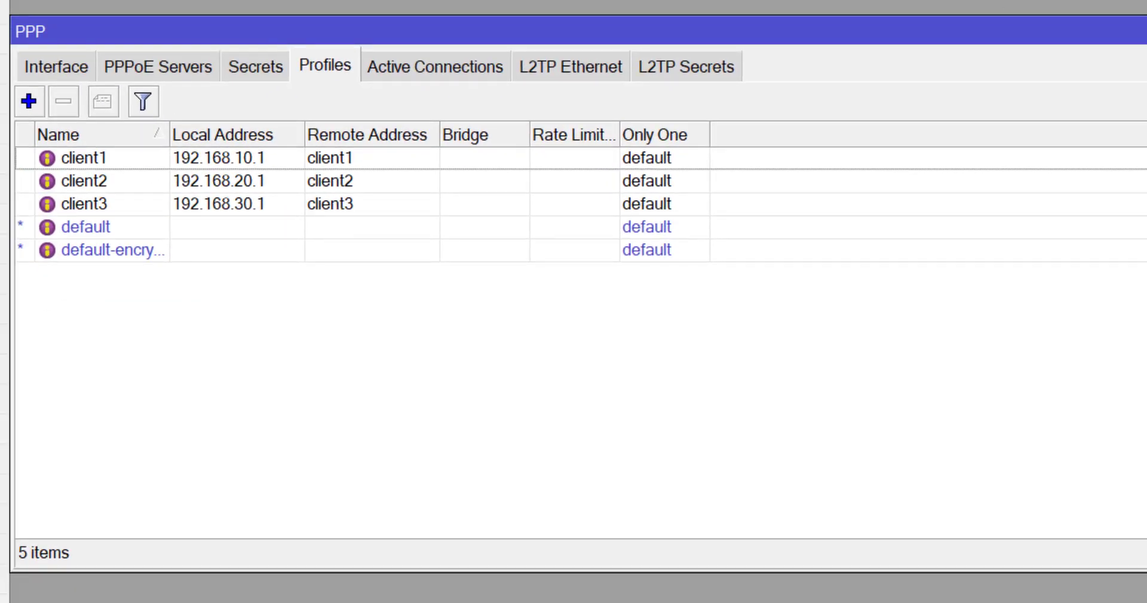
# - Add a new PPP secret named client1 and enter its password
pyautogui.click(255, 74)
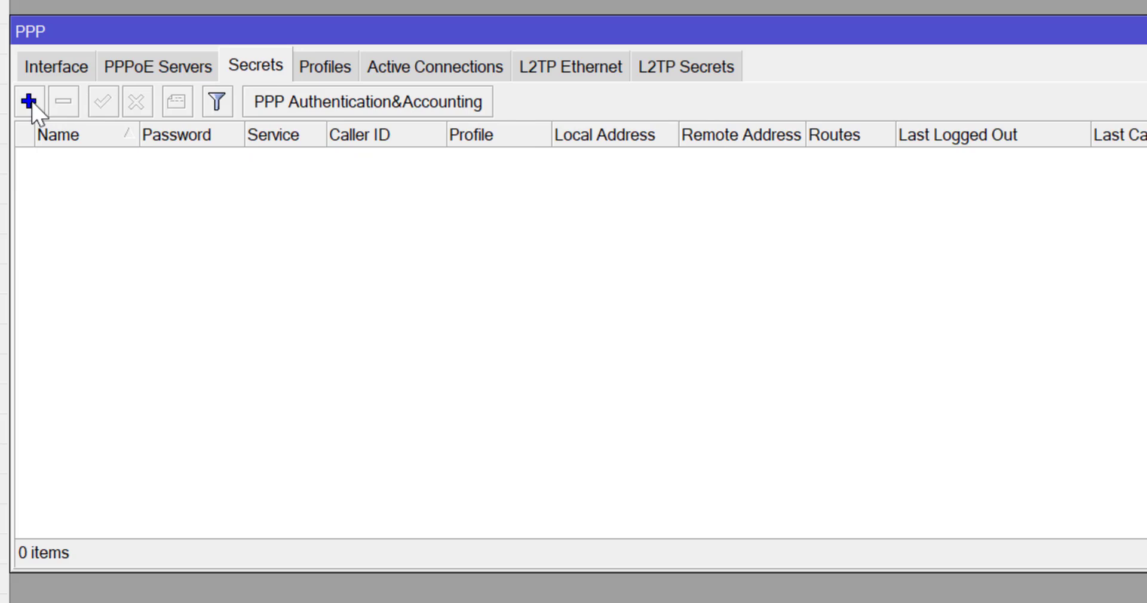
pyautogui.click(31, 103)
pyautogui.write('client1')
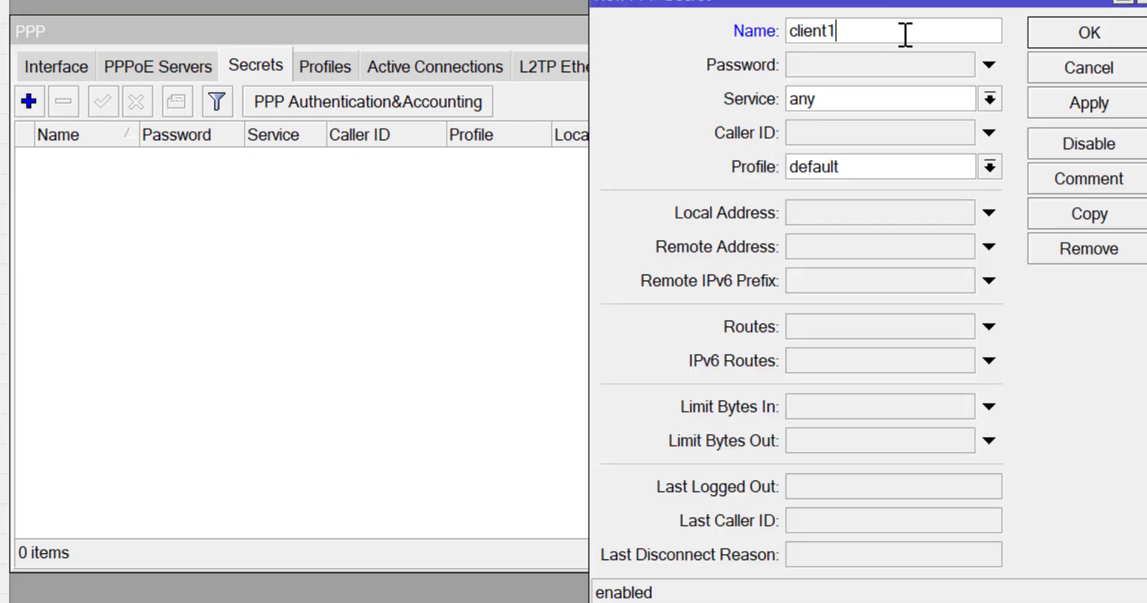
pyautogui.click(864, 67)
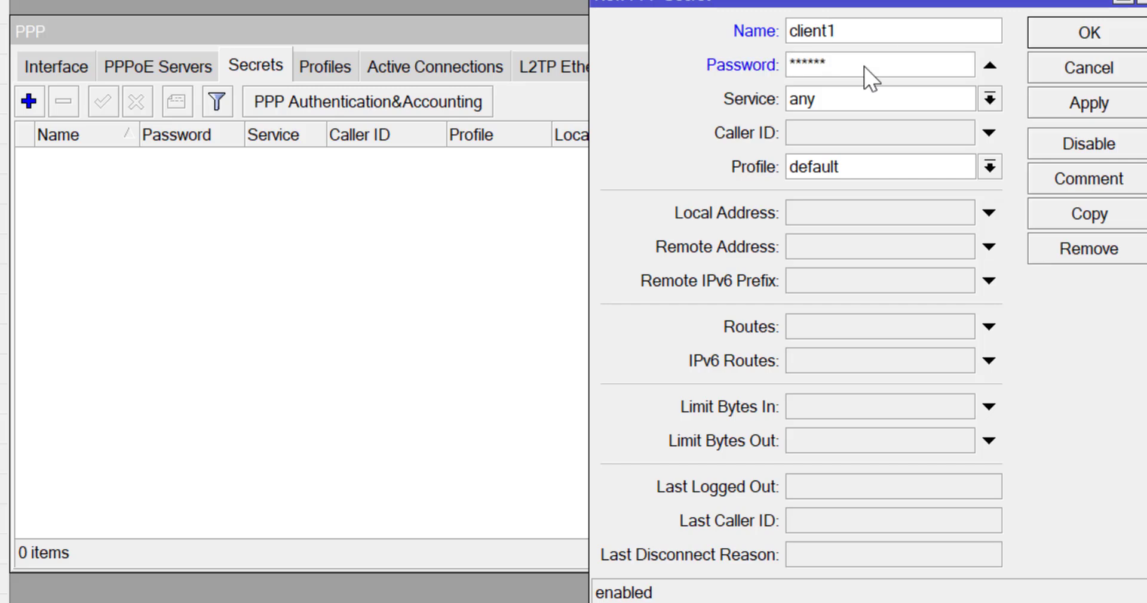
# - Set the secret's service to pppoe and profile to client1, then apply
pyautogui.click(990, 100)
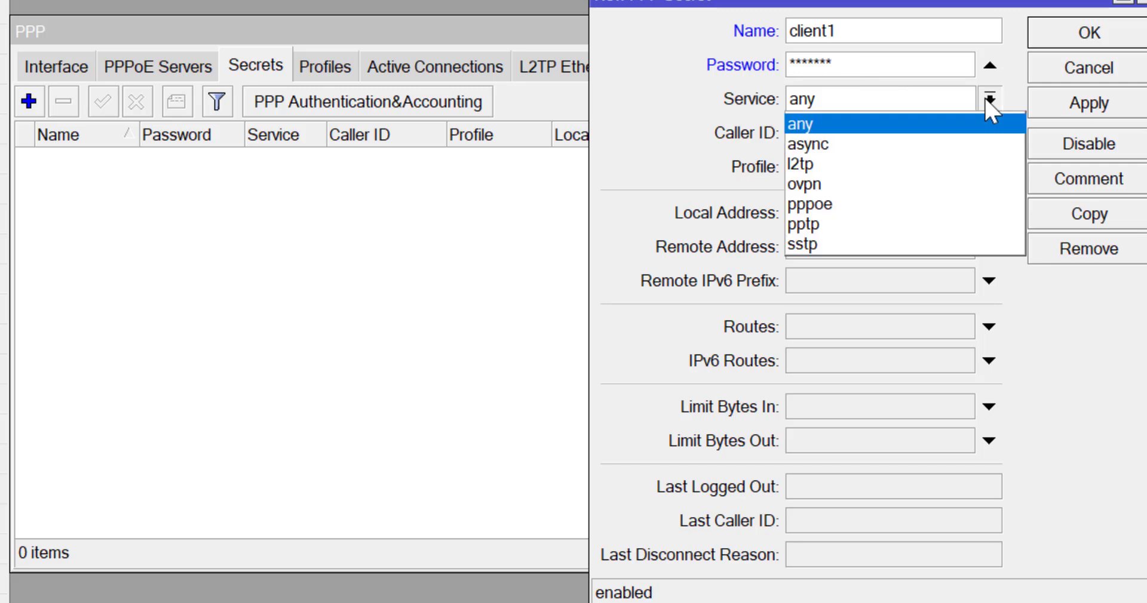
pyautogui.click(827, 204)
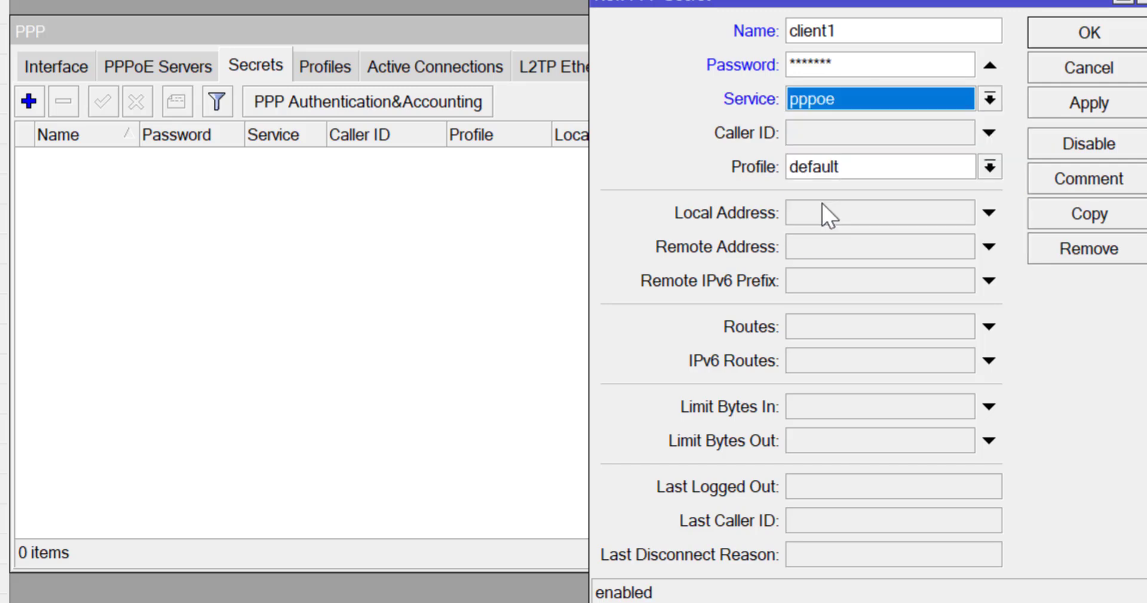
pyautogui.click(989, 168)
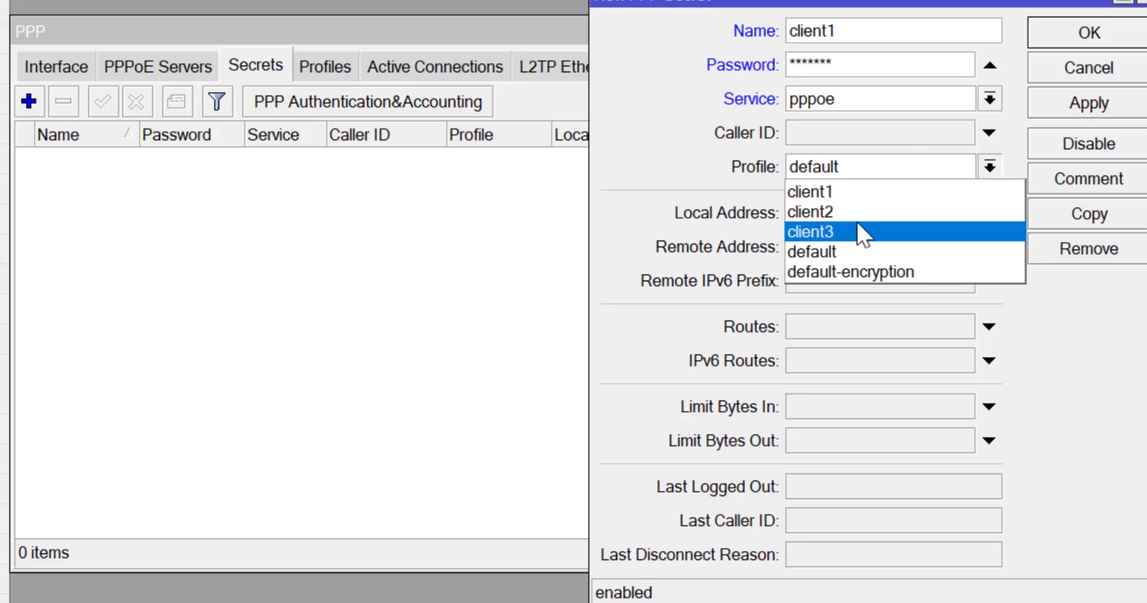
pyautogui.click(836, 191)
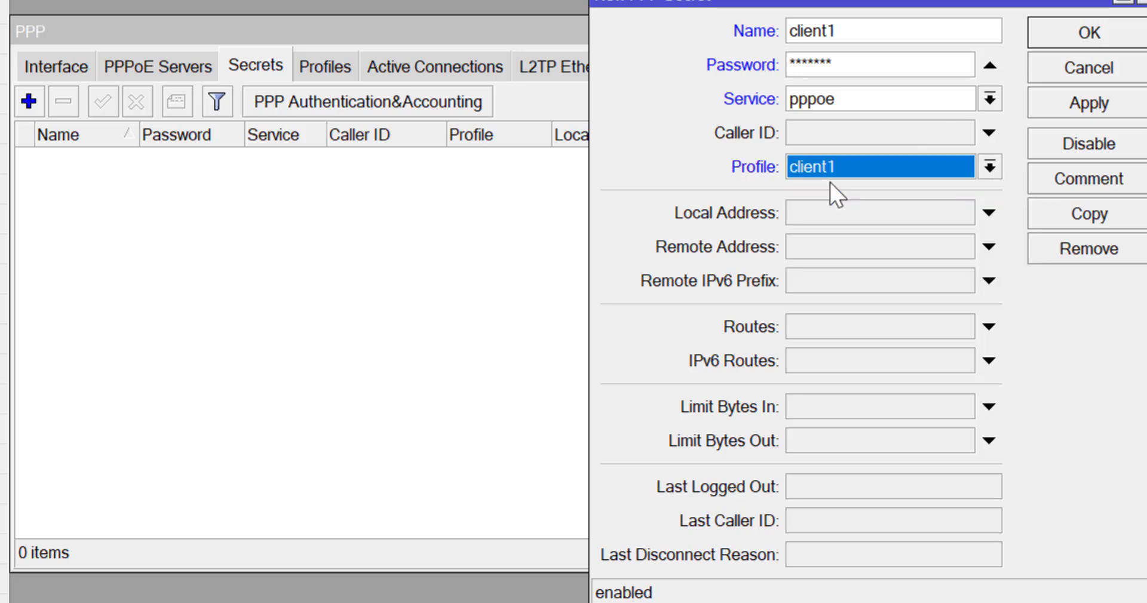
pyautogui.click(1091, 110)
# - Copy the secret into client2 with a password and profile client2, and apply
pyautogui.click(1091, 218)
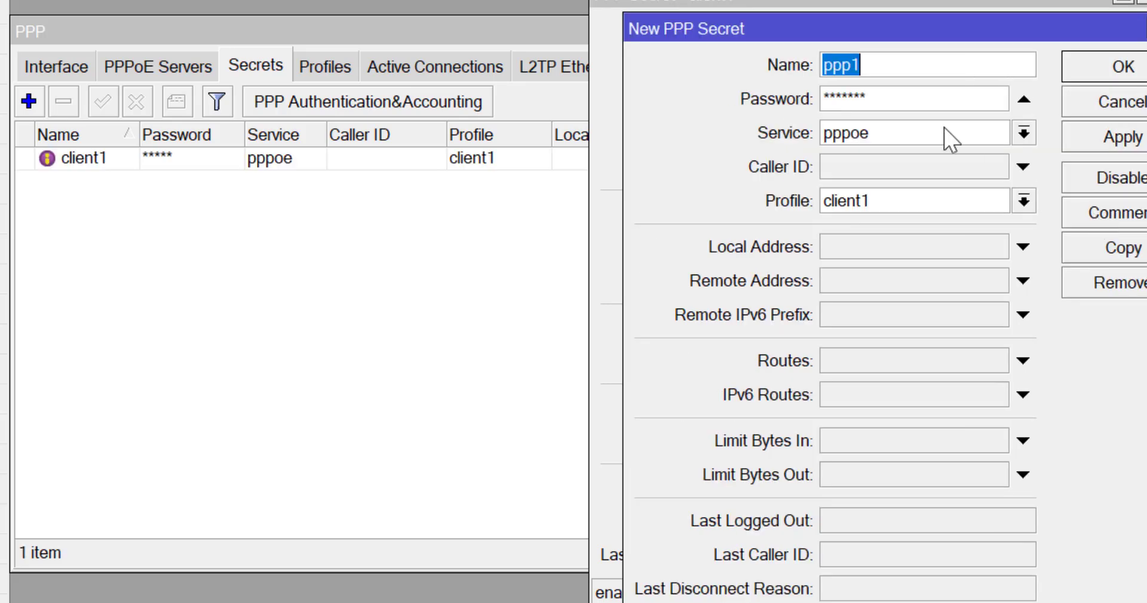
pyautogui.write('client2')
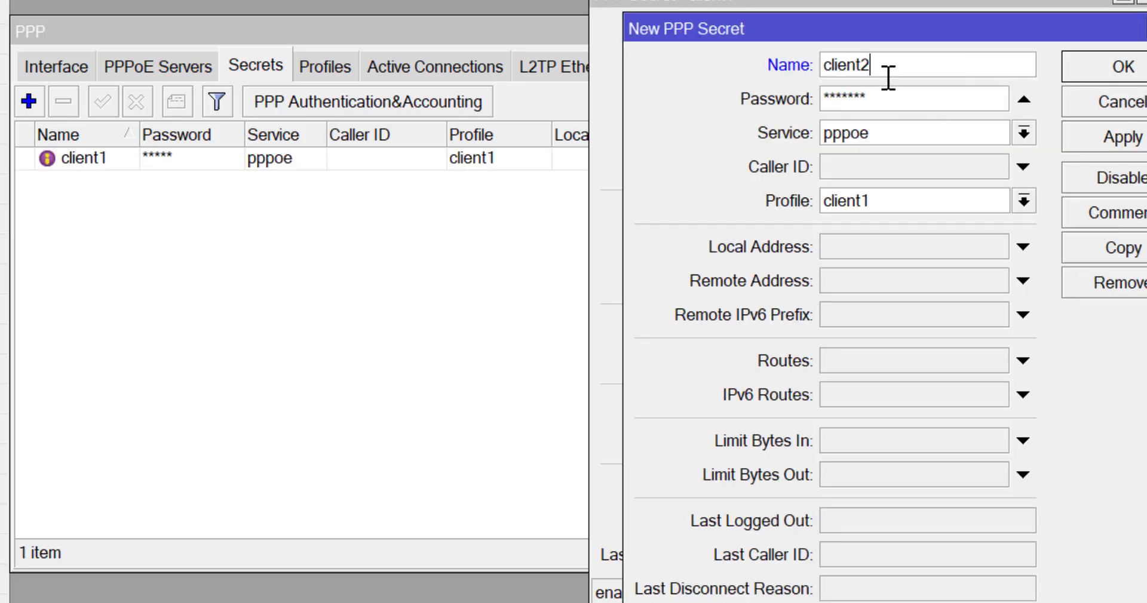
pyautogui.press('Tab')
pyautogui.write('1234')
pyautogui.click(1023, 201)
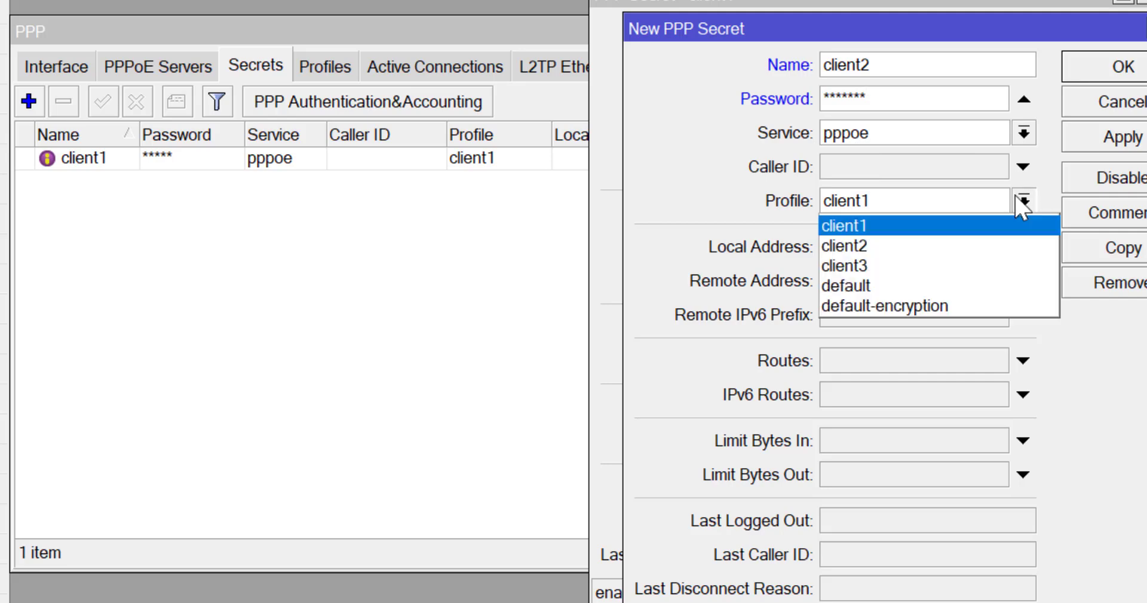
pyautogui.click(898, 244)
pyautogui.click(1123, 137)
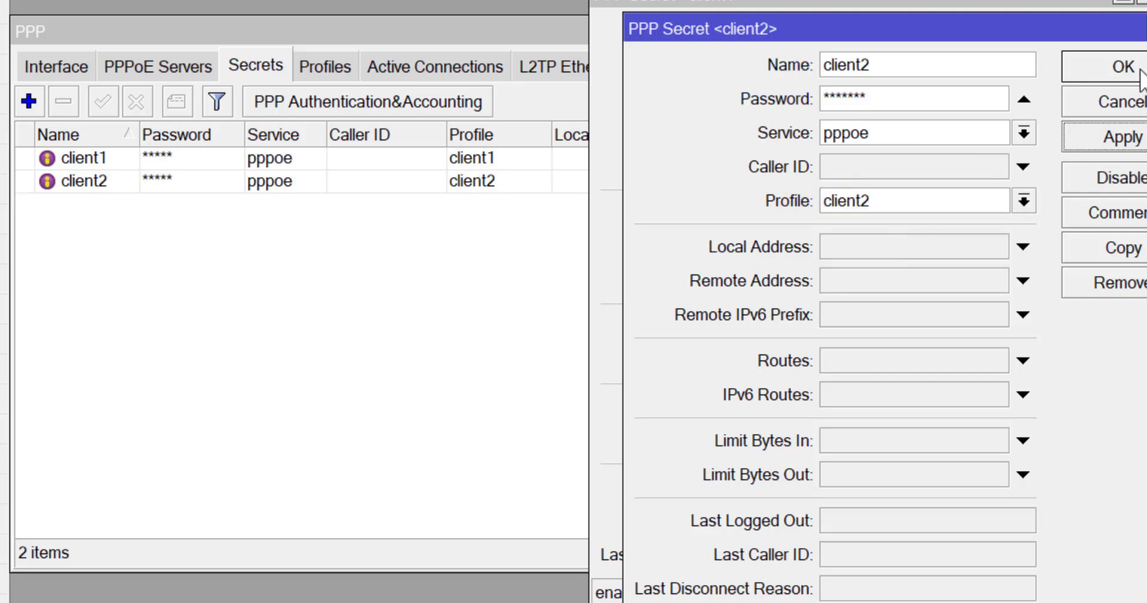
# - Copy again into client3 with a password and profile client3, apply, and close all secret windows
pyautogui.click(1114, 252)
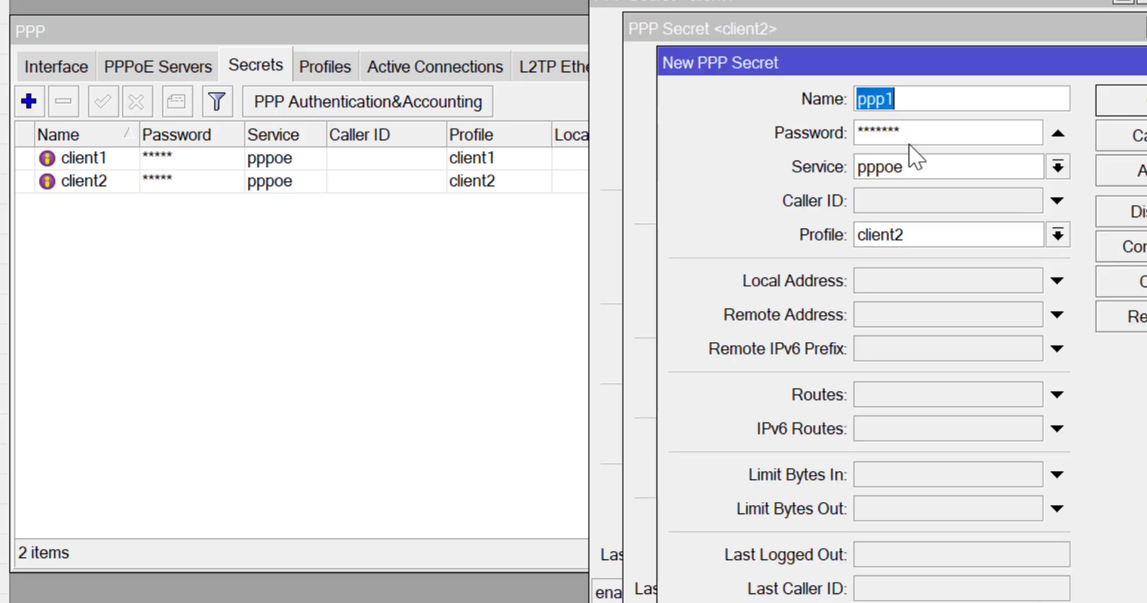
pyautogui.write('client3')
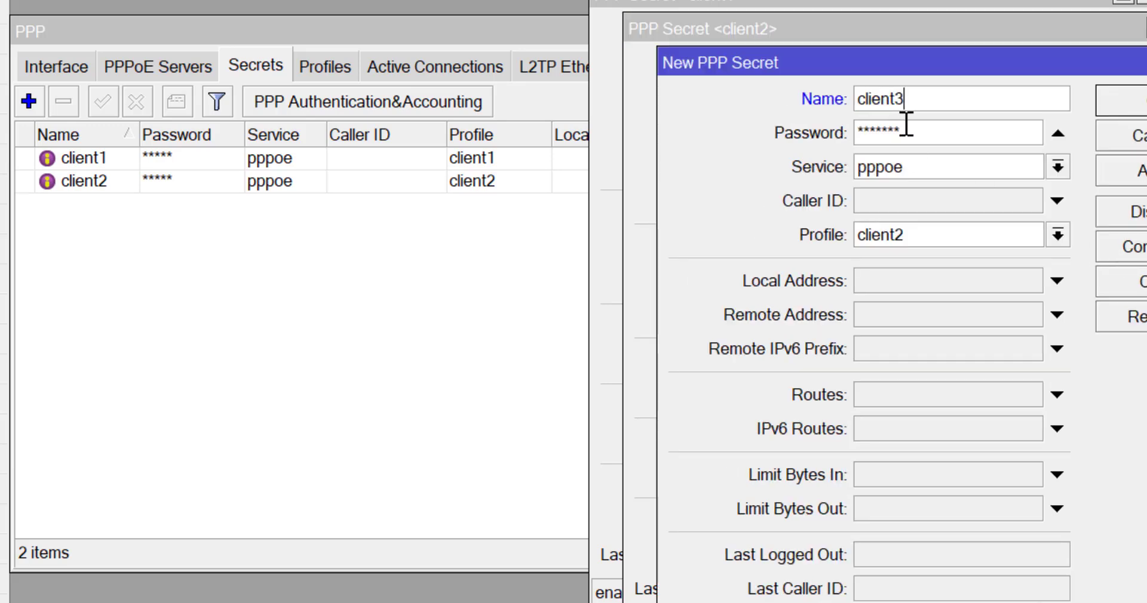
pyautogui.press('Tab')
pyautogui.write('1')
pyautogui.click(1055, 236)
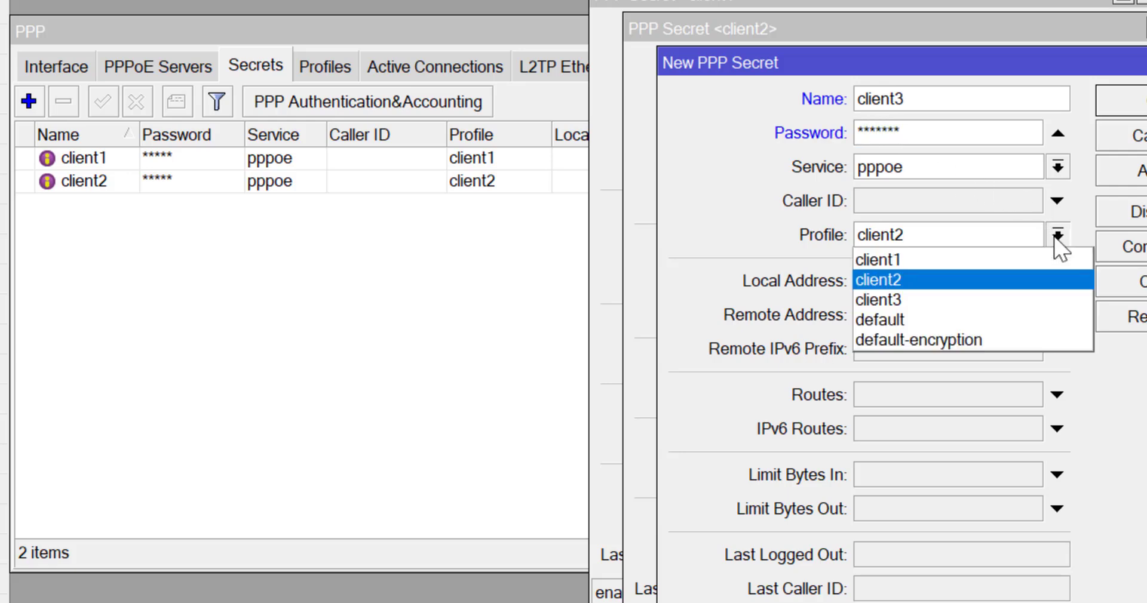
pyautogui.click(909, 300)
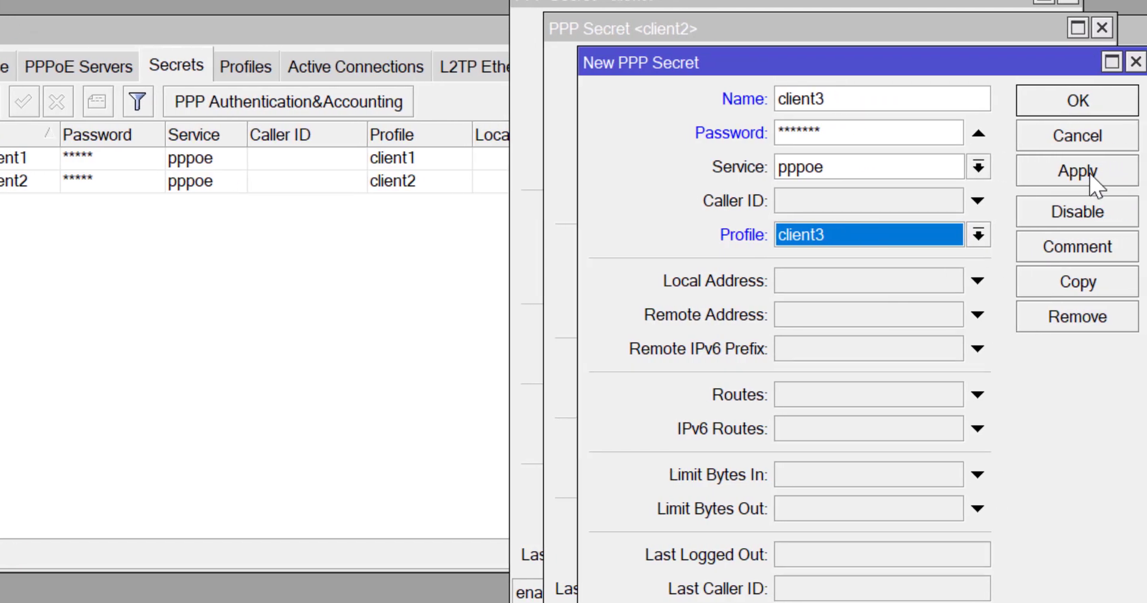
pyautogui.click(1094, 173)
pyautogui.click(1087, 101)
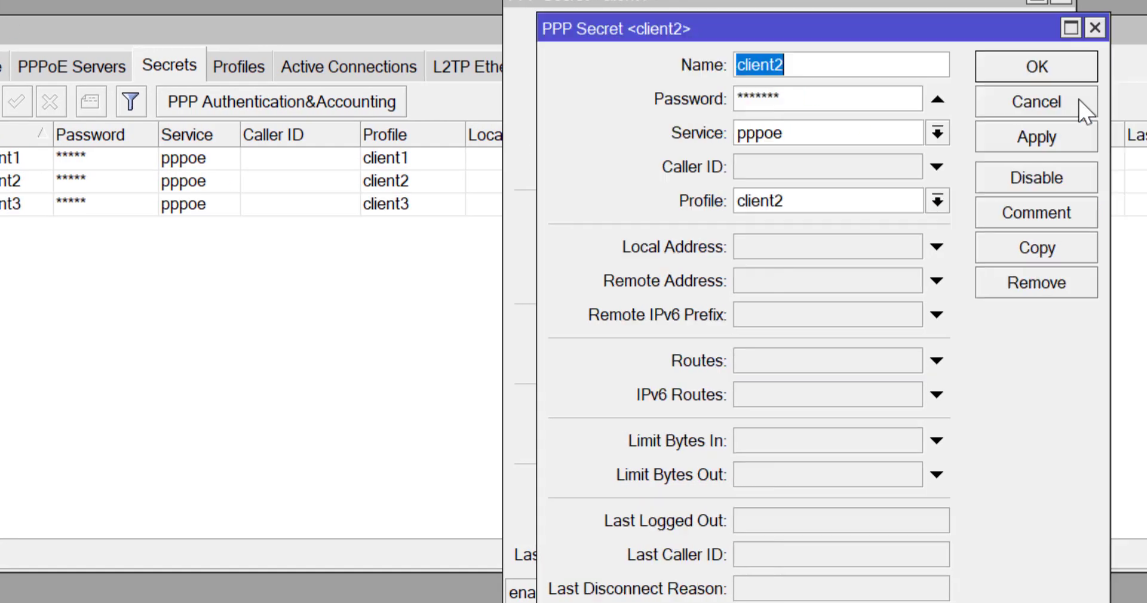
pyautogui.click(1056, 76)
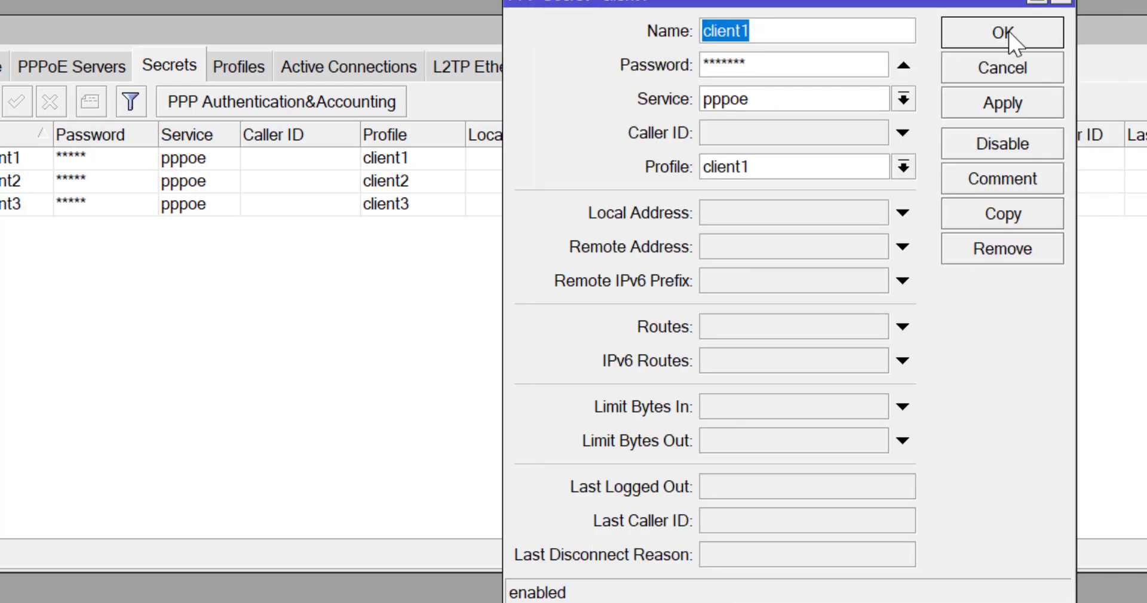
pyautogui.click(1009, 31)
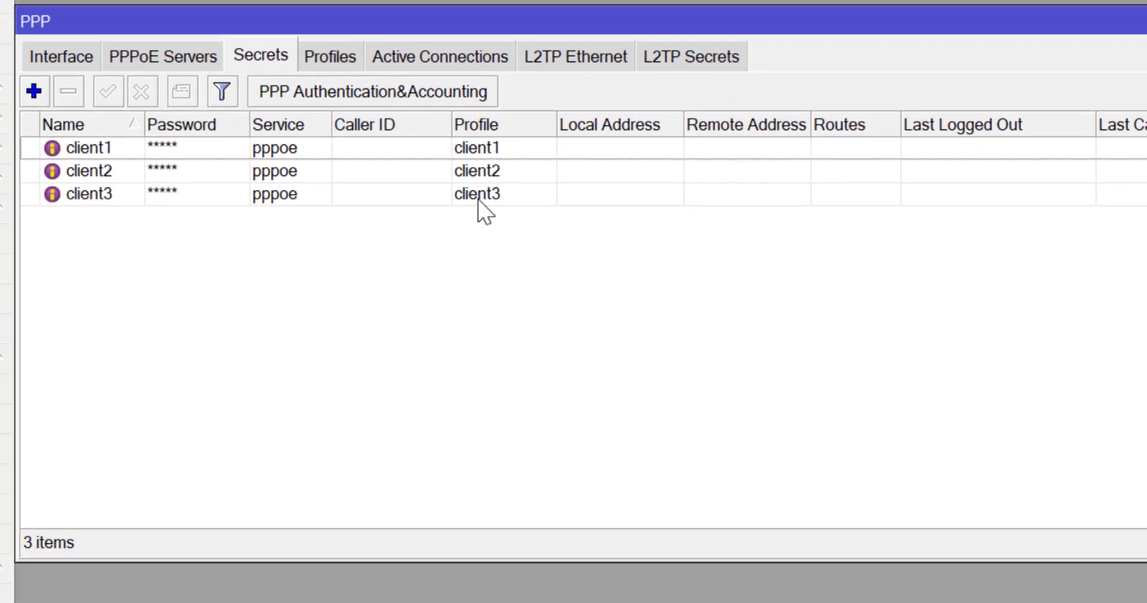
# - In PPPoE Servers, add service client1 bound to vlan10 with default profile client1
pyautogui.click(187, 55)
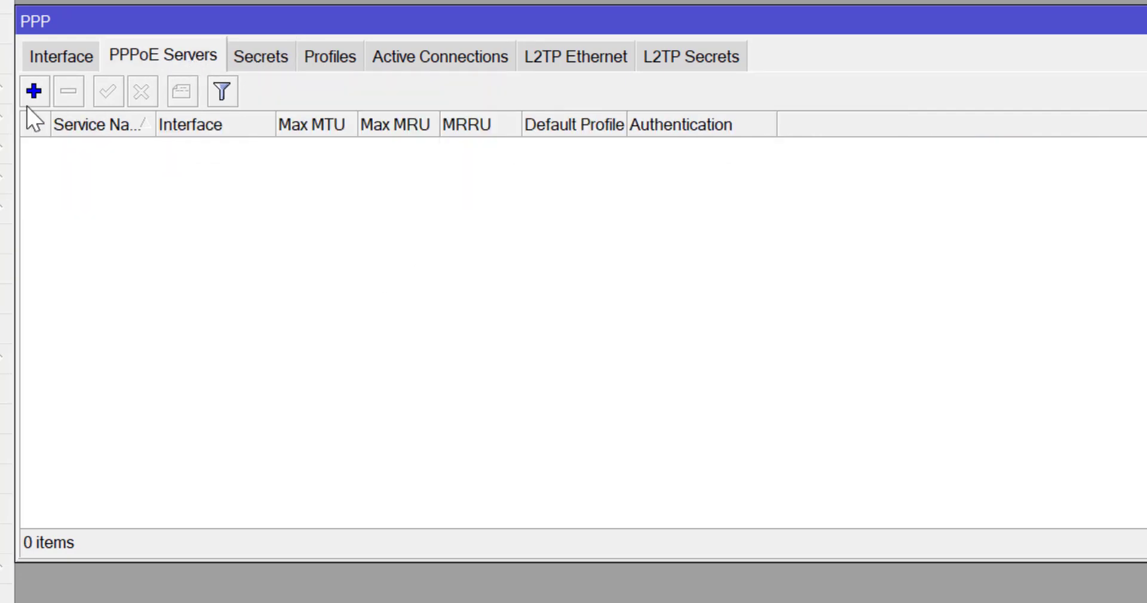
pyautogui.click(35, 93)
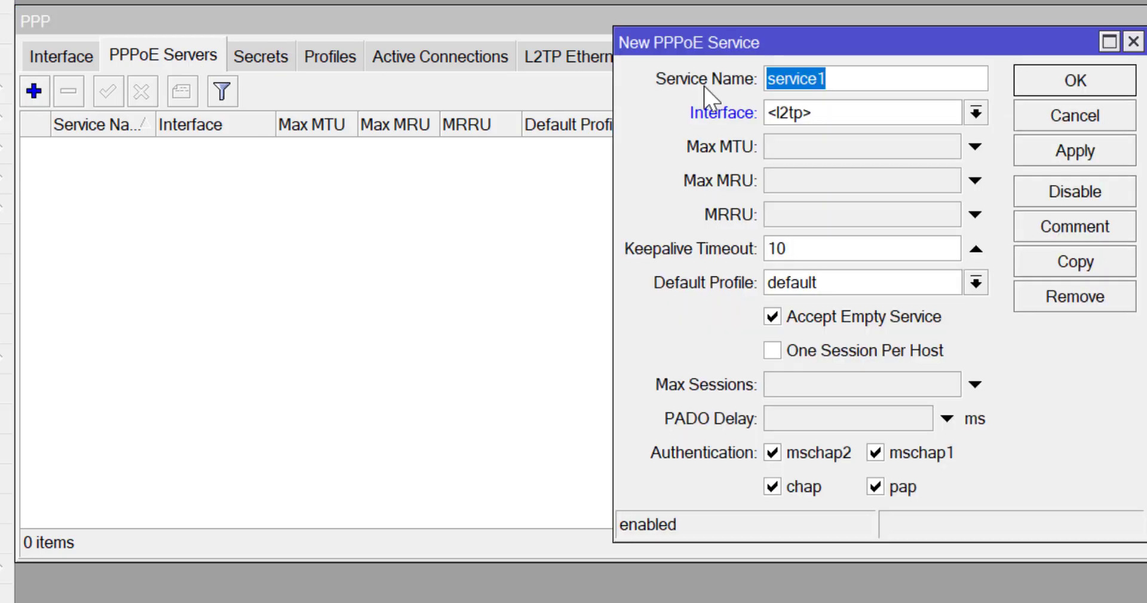
pyautogui.write('client1')
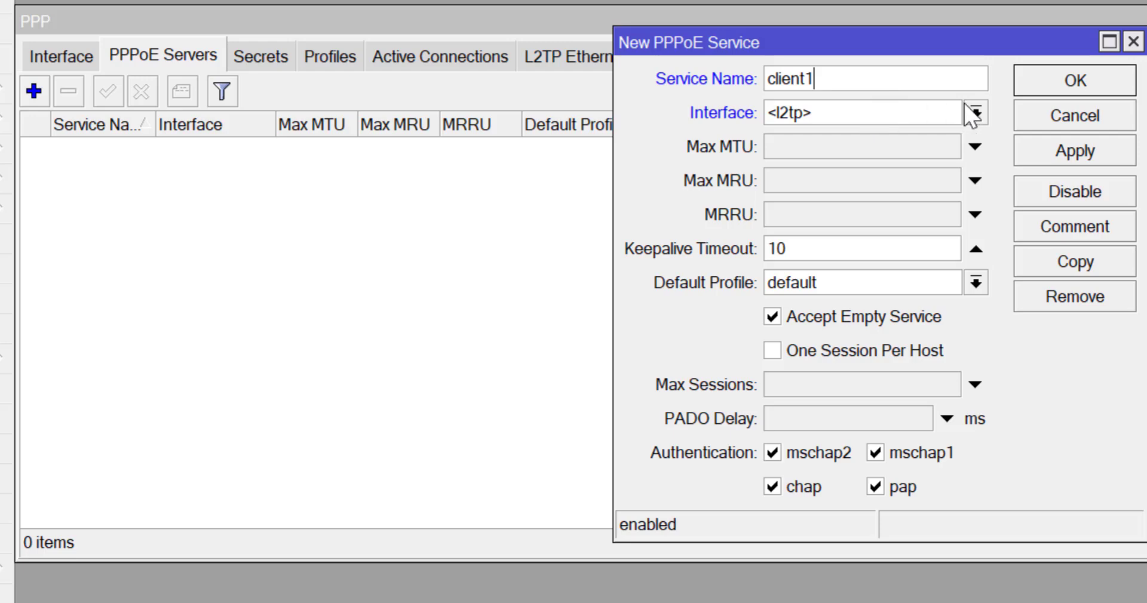
pyautogui.click(975, 114)
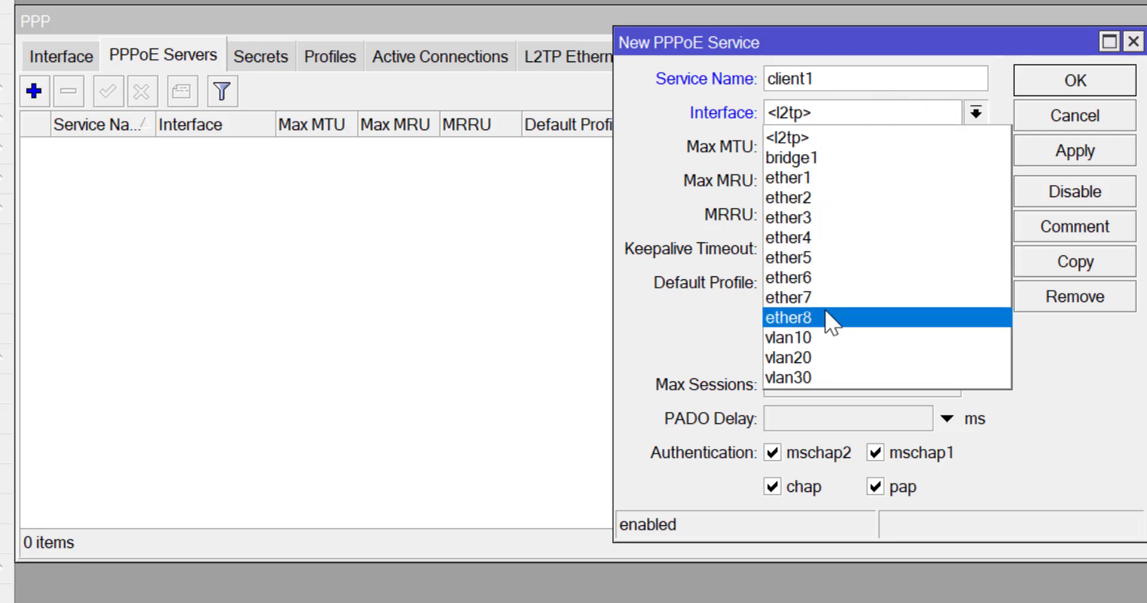
pyautogui.click(809, 339)
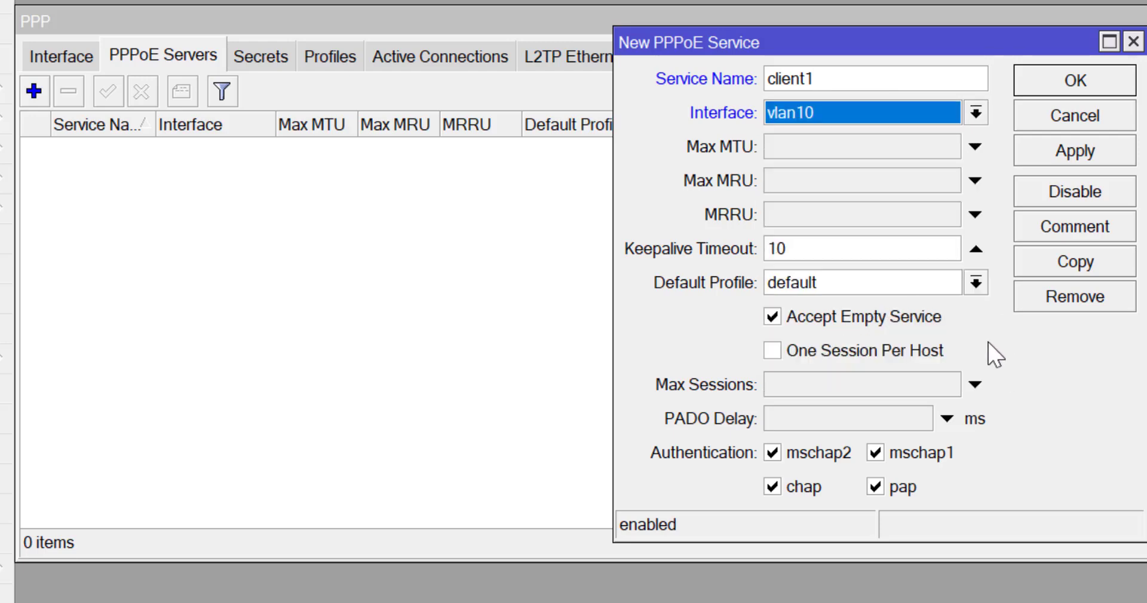
pyautogui.click(976, 285)
pyautogui.click(824, 308)
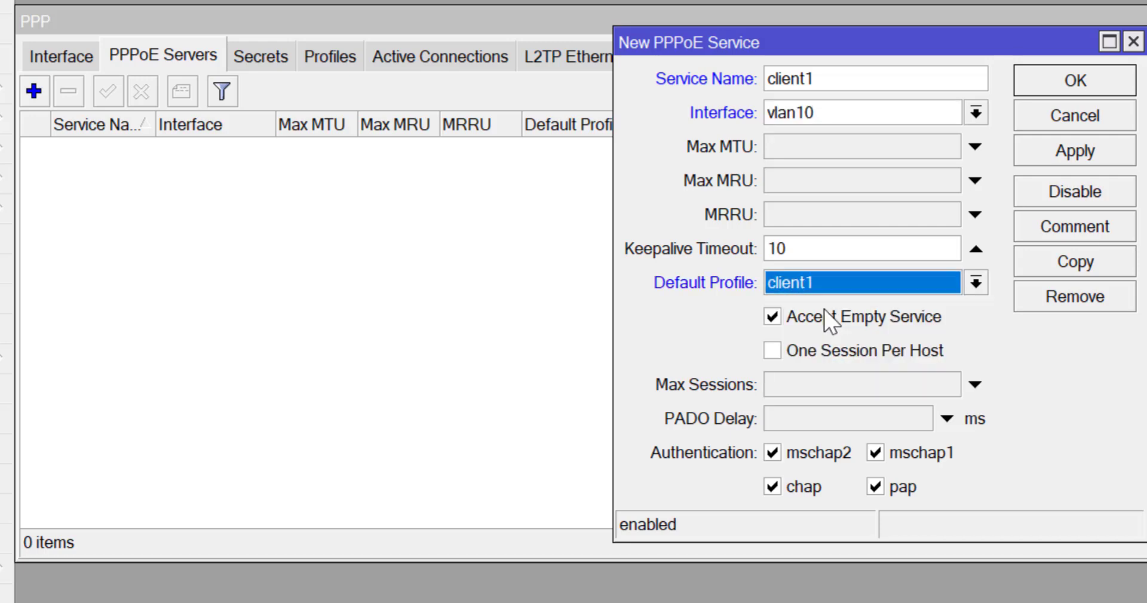
pyautogui.click(1086, 156)
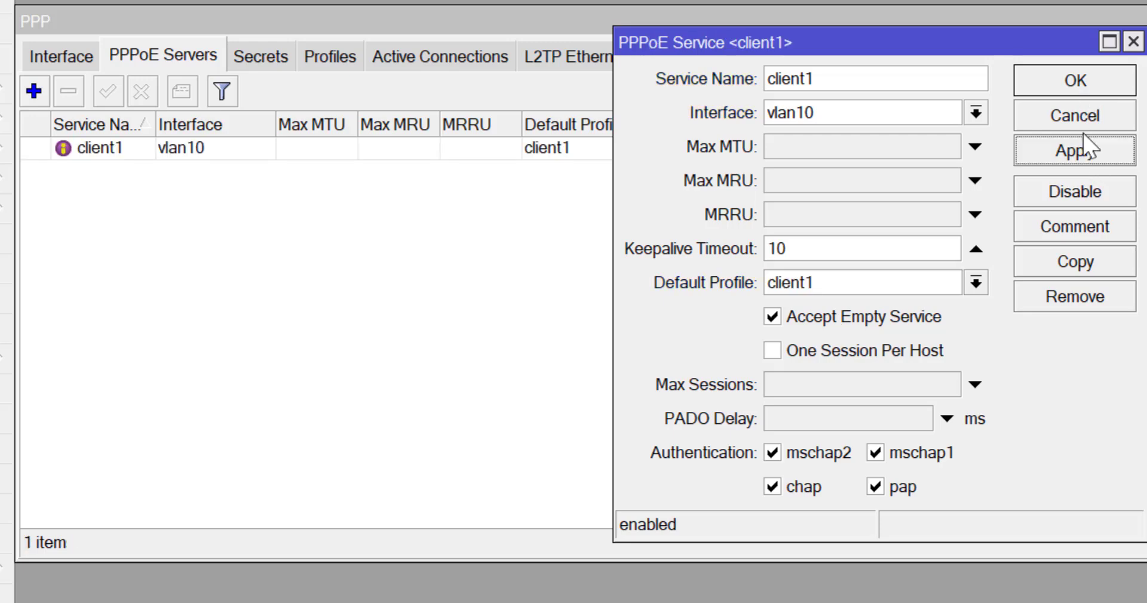
# - Copy the client1 service as client2, bound to vlan20 with default profile client2
pyautogui.click(1078, 270)
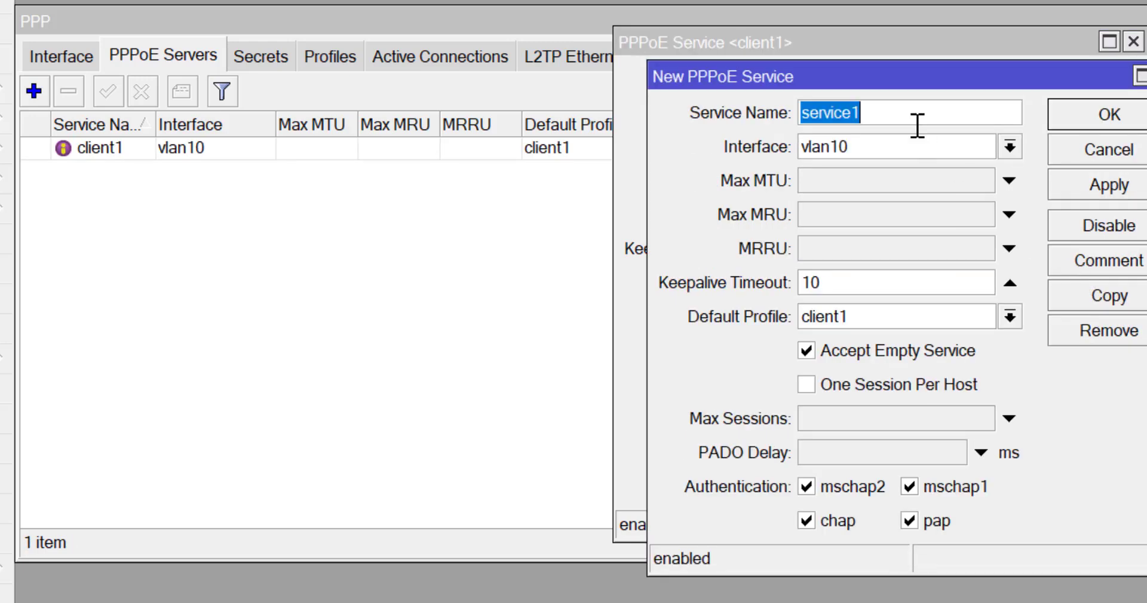
pyautogui.write('client2')
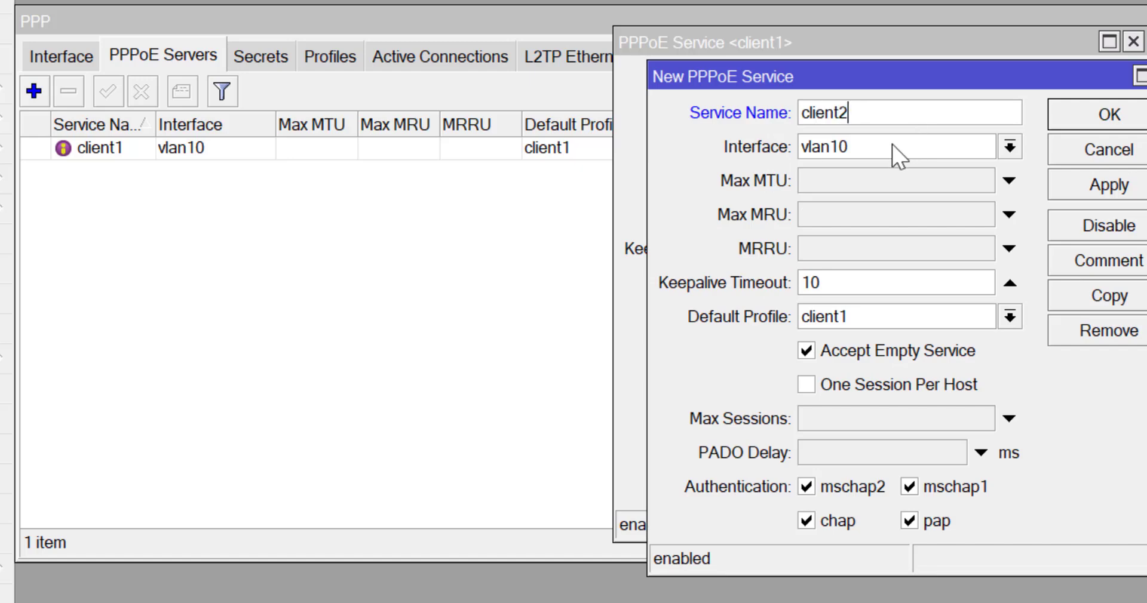
pyautogui.click(1009, 147)
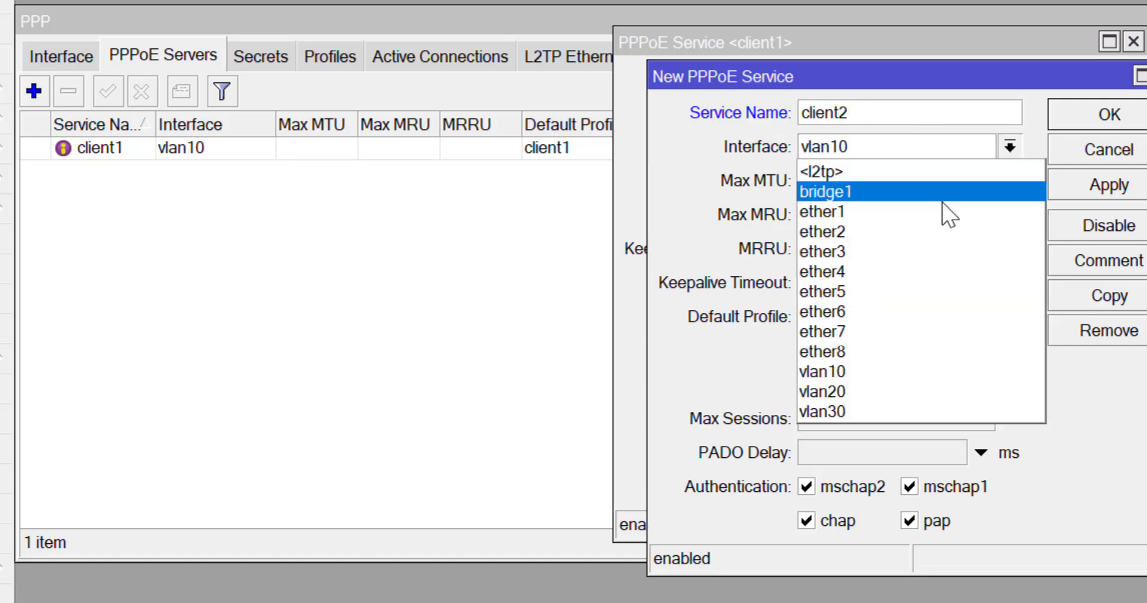
pyautogui.click(840, 391)
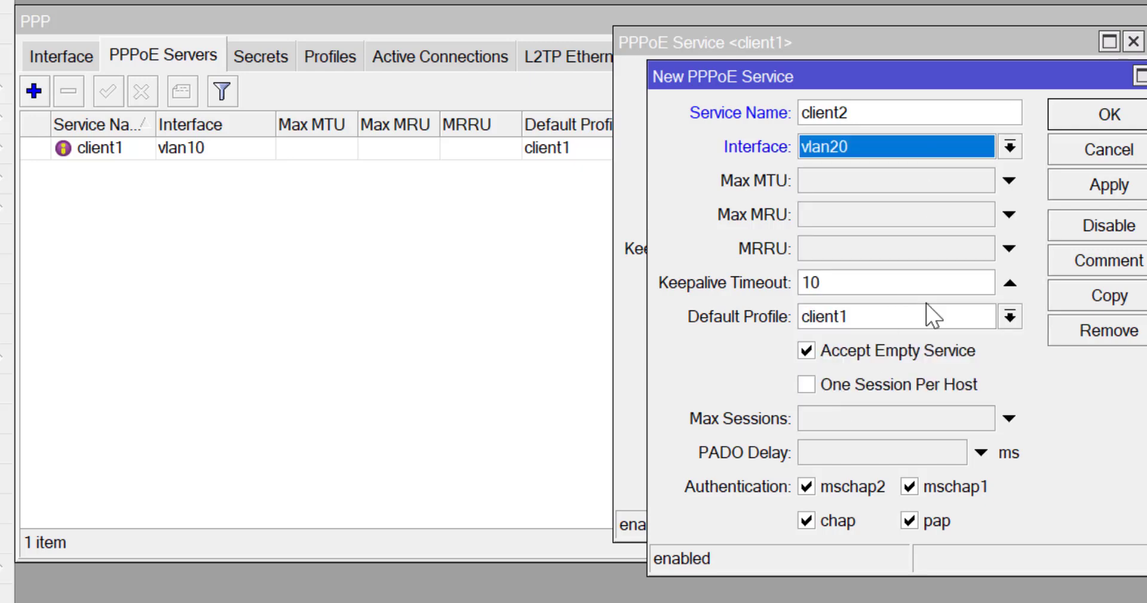
pyautogui.click(1010, 316)
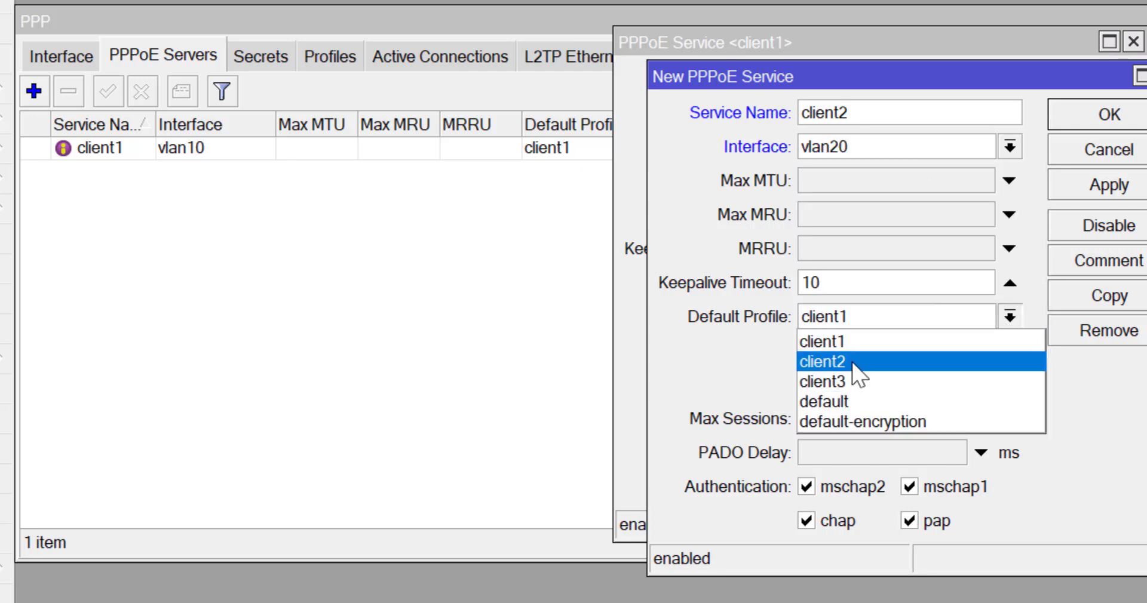
pyautogui.press('Escape')
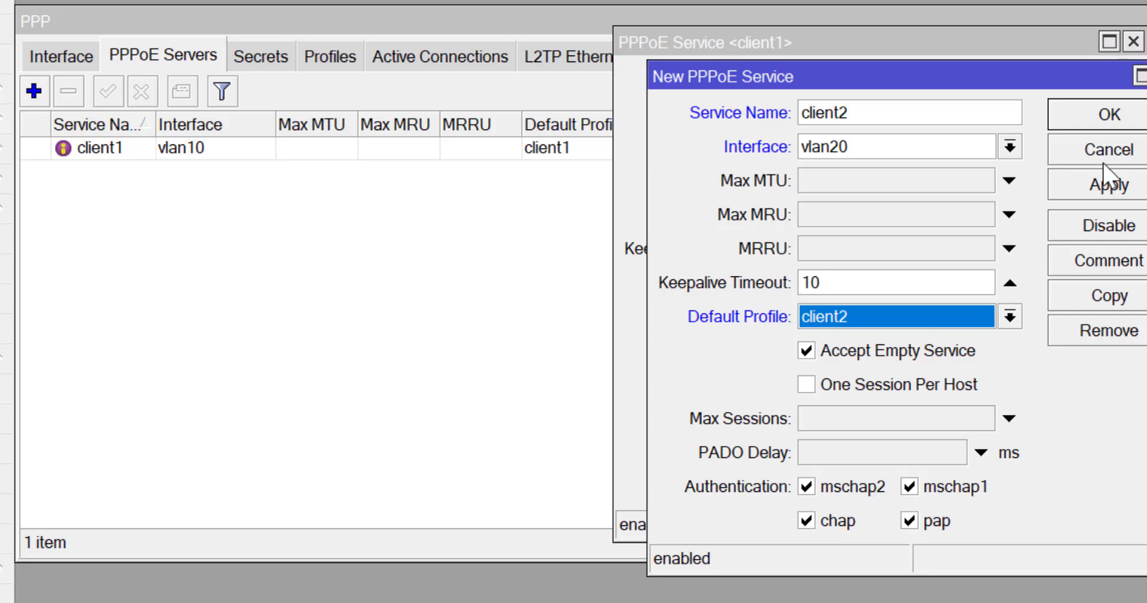
pyautogui.click(1108, 184)
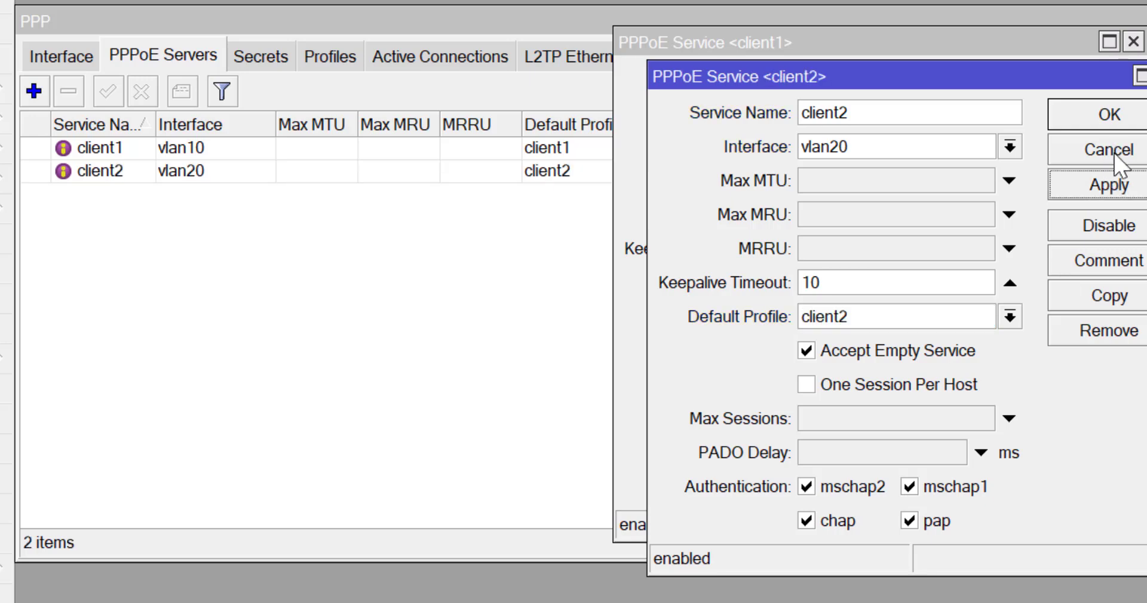
# - Copy into service client3 on vlan30 with profile client3, apply, and close all service windows
pyautogui.click(1111, 299)
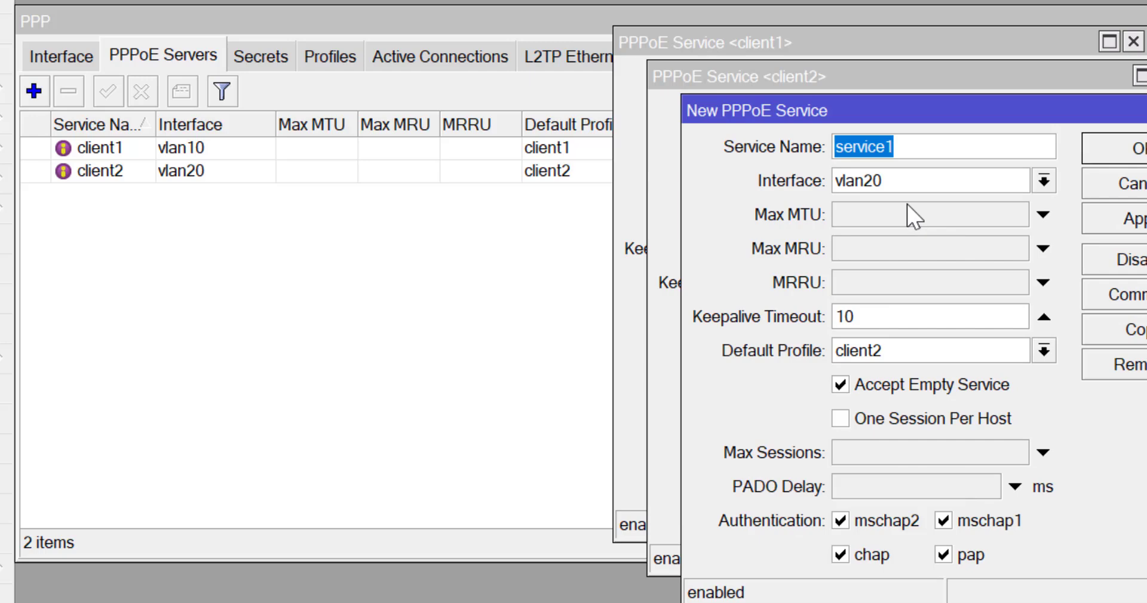
pyautogui.write('client3')
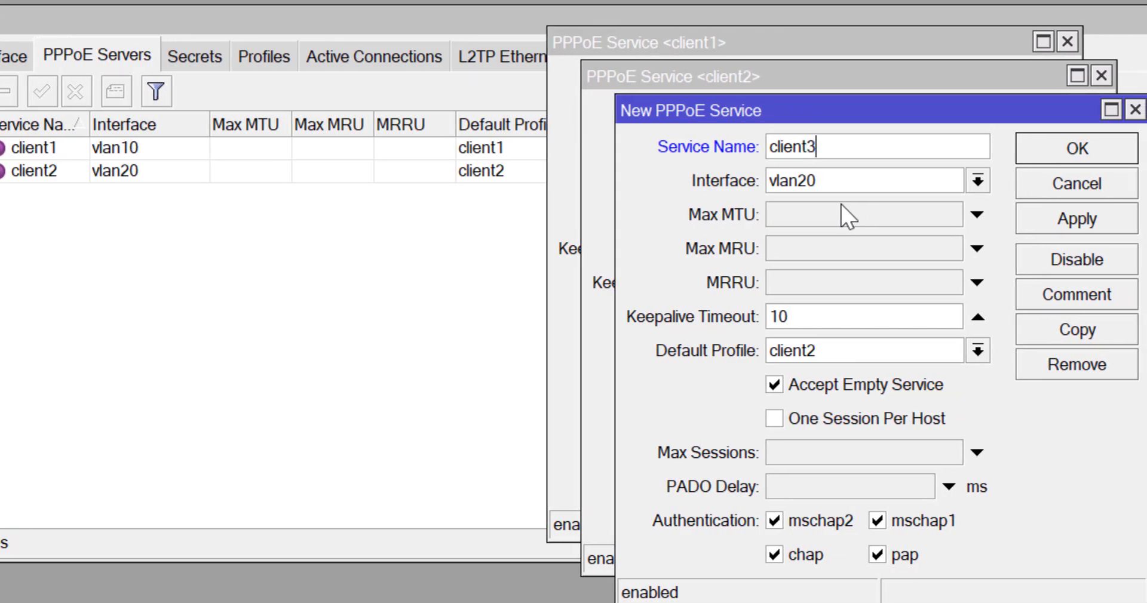
pyautogui.click(978, 180)
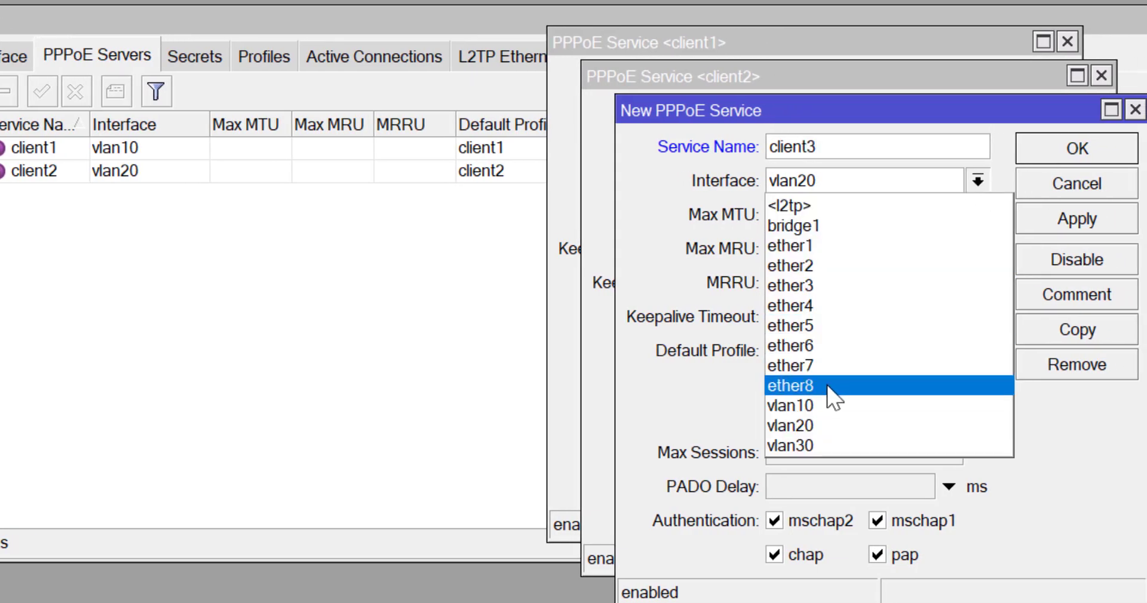
pyautogui.click(817, 448)
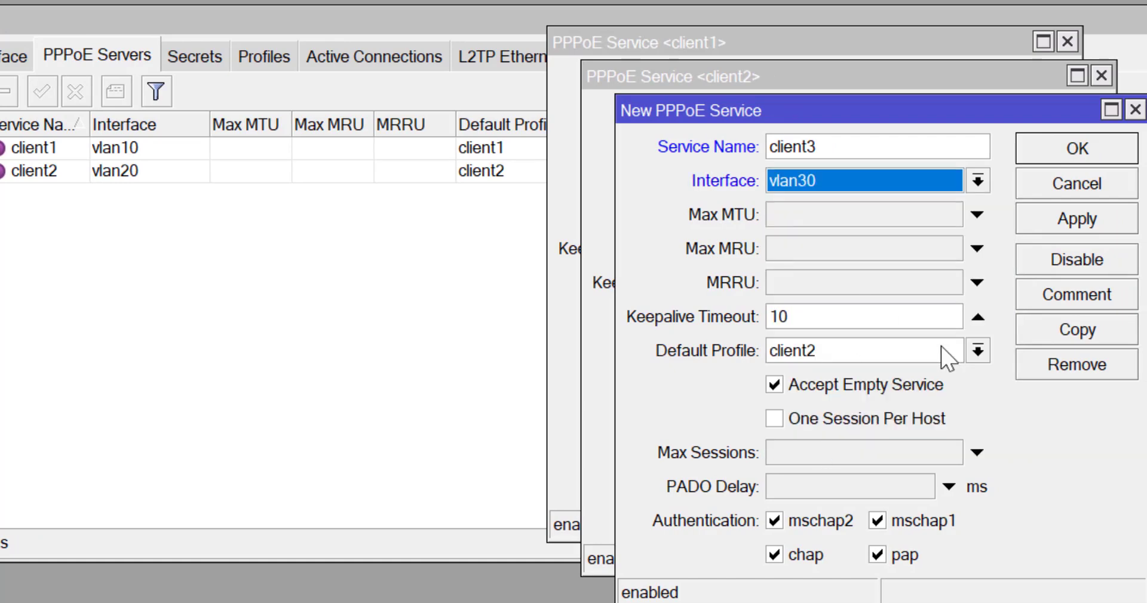
pyautogui.click(977, 352)
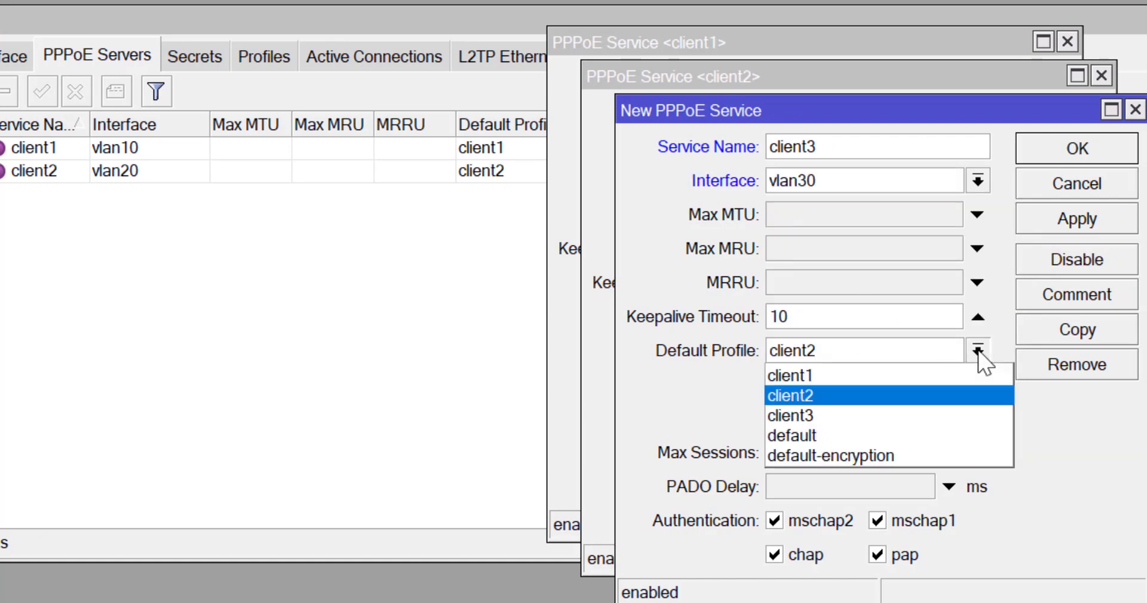
pyautogui.click(836, 417)
pyautogui.click(1075, 221)
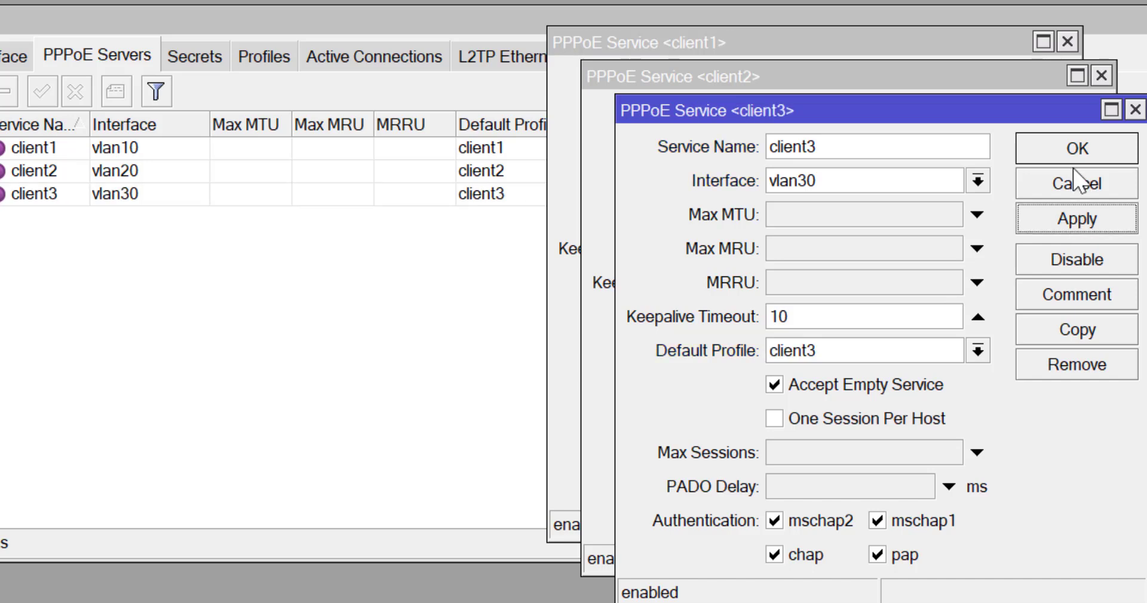
pyautogui.click(1077, 152)
pyautogui.click(1045, 117)
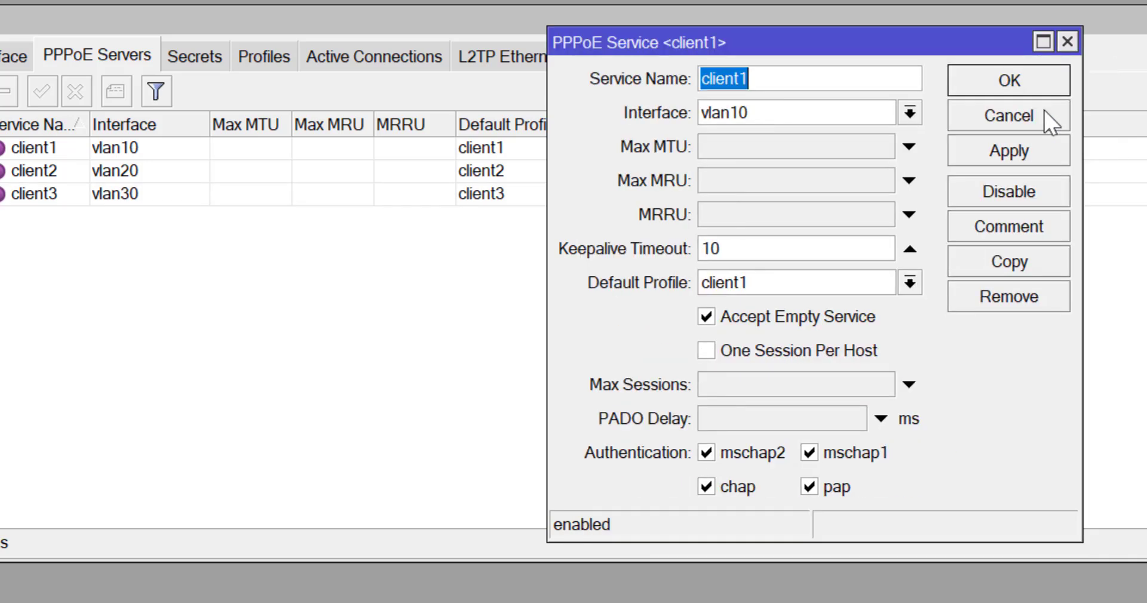
pyautogui.click(1024, 82)
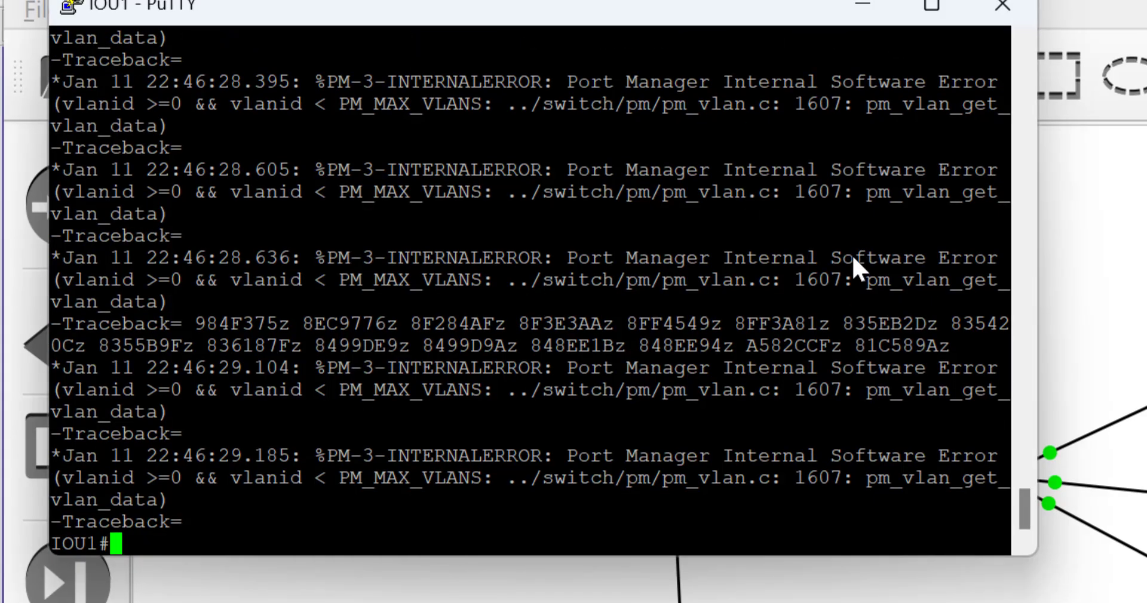
# - Enter global configuration mode on IOU1 and create VLANs 10, 20 and 30
pyautogui.write('conf  t')
pyautogui.press('Return')
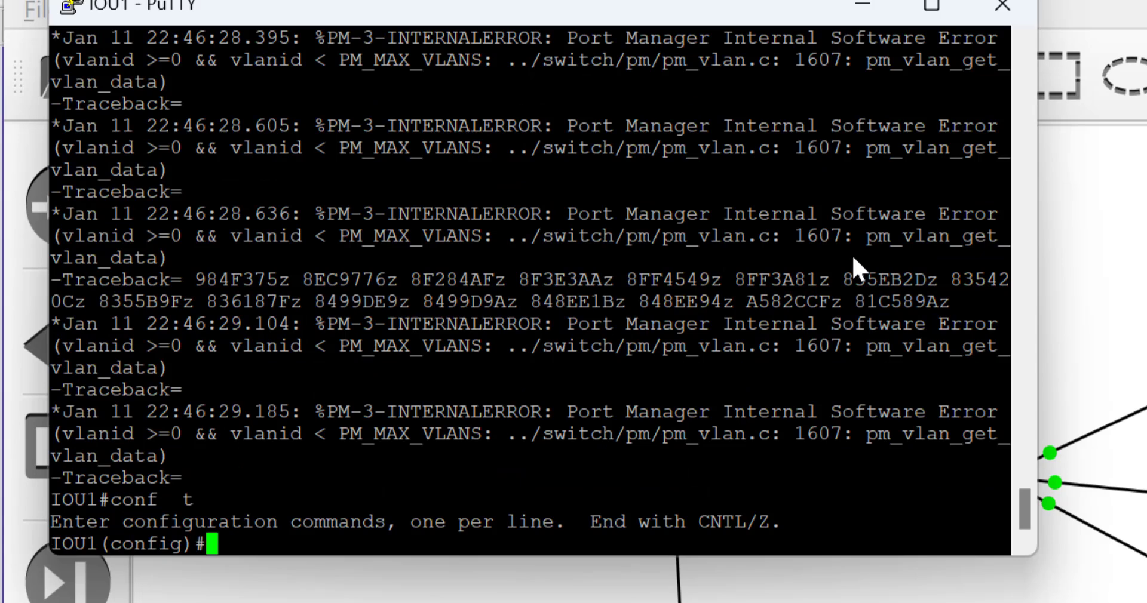
pyautogui.write('vlan 10')
pyautogui.press('Return')
pyautogui.press('Up')
pyautogui.press('Left')
pyautogui.press('Left')
pyautogui.press('Delete')
pyautogui.write('2')
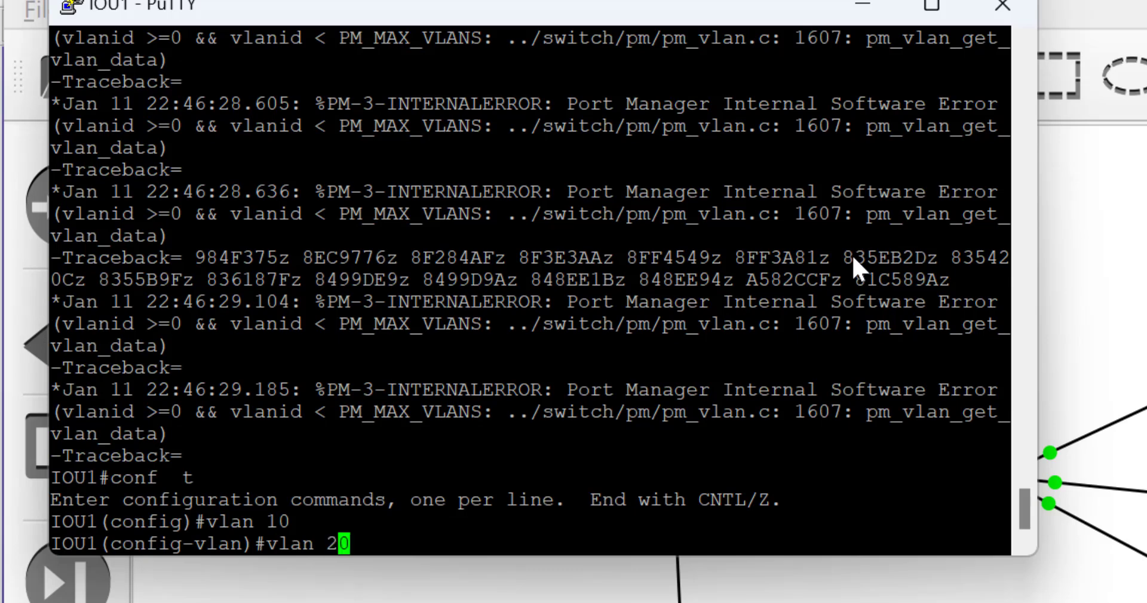
pyautogui.press('Return')
pyautogui.press('Up')
pyautogui.press('Left')
pyautogui.press('Left')
pyautogui.press('Delete')
pyautogui.write('3')
pyautogui.press('Return')
# - Check 'do sh vlan br', re-create the missing VLAN 30, and confirm it is listed
pyautogui.write('do sh ')
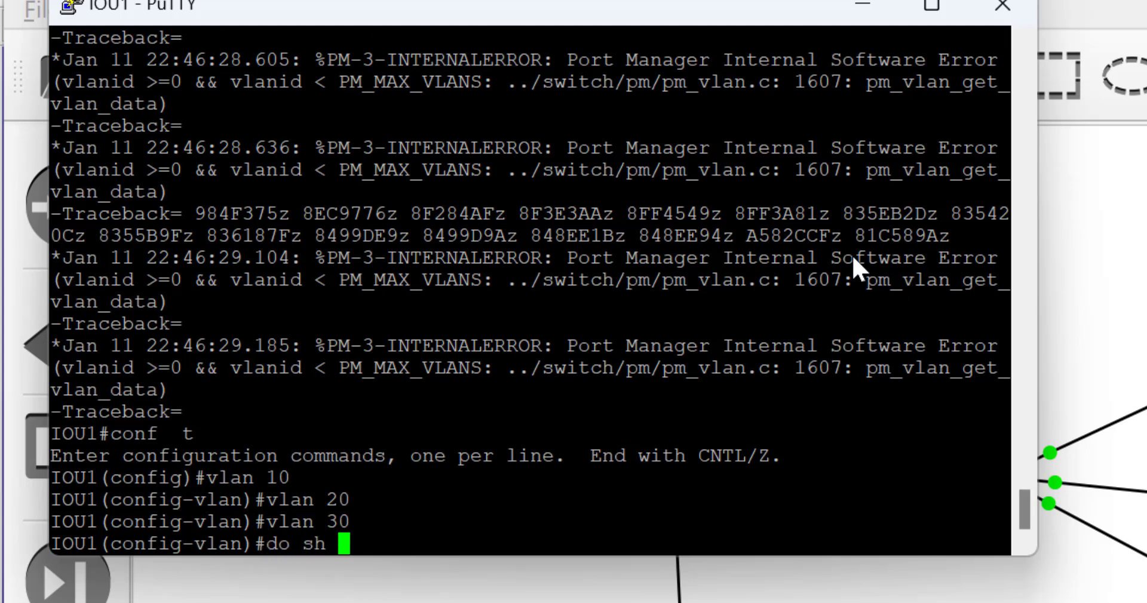
pyautogui.write('vlan br')
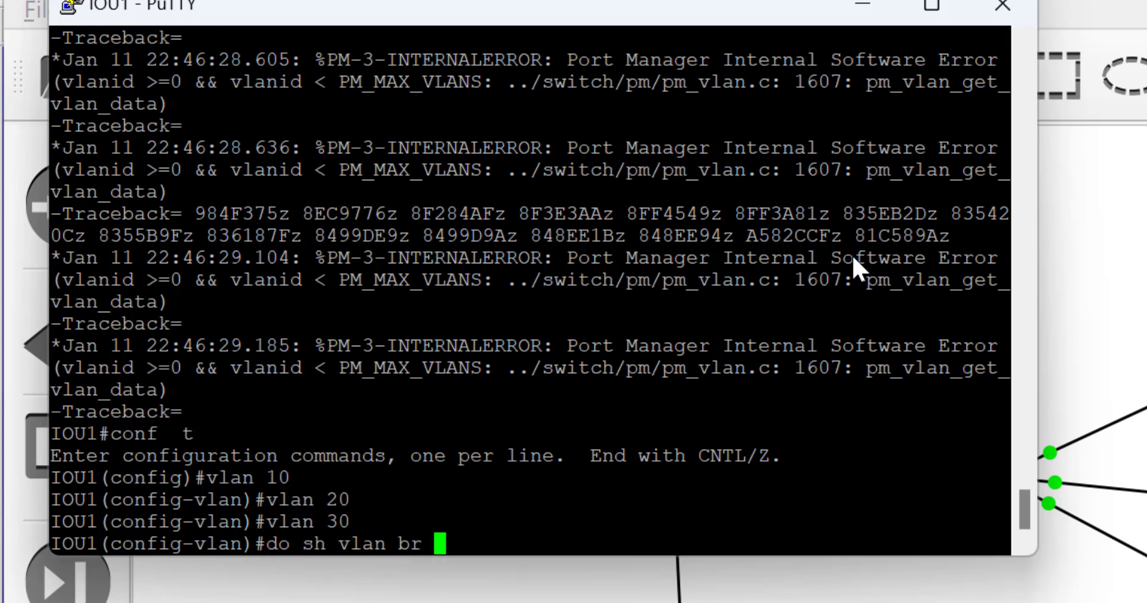
pyautogui.press('Return')
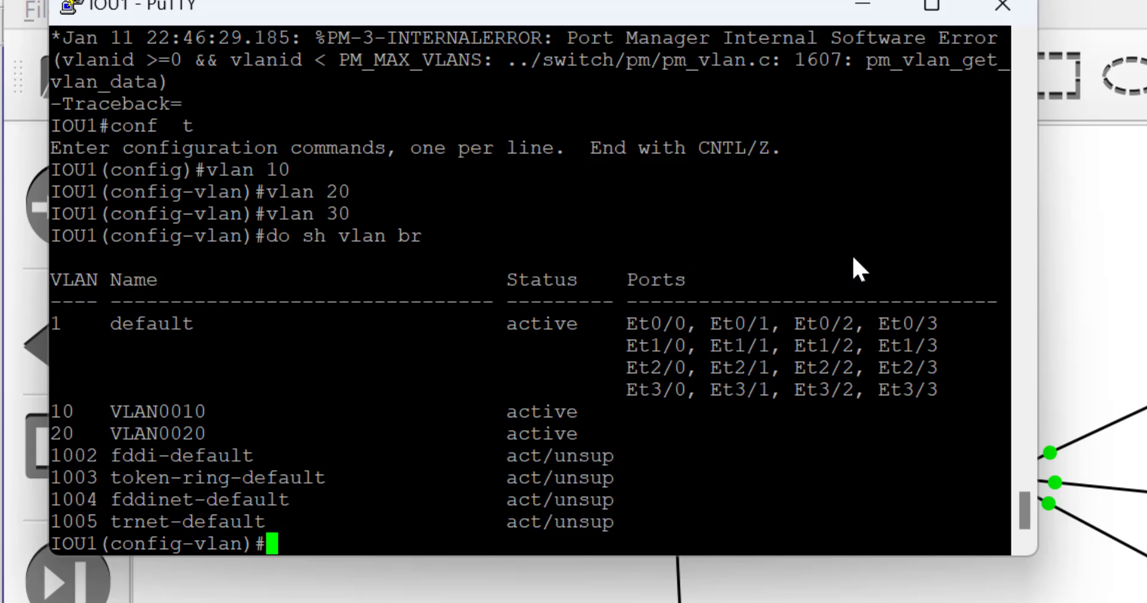
pyautogui.press('Up')
pyautogui.press('Up')
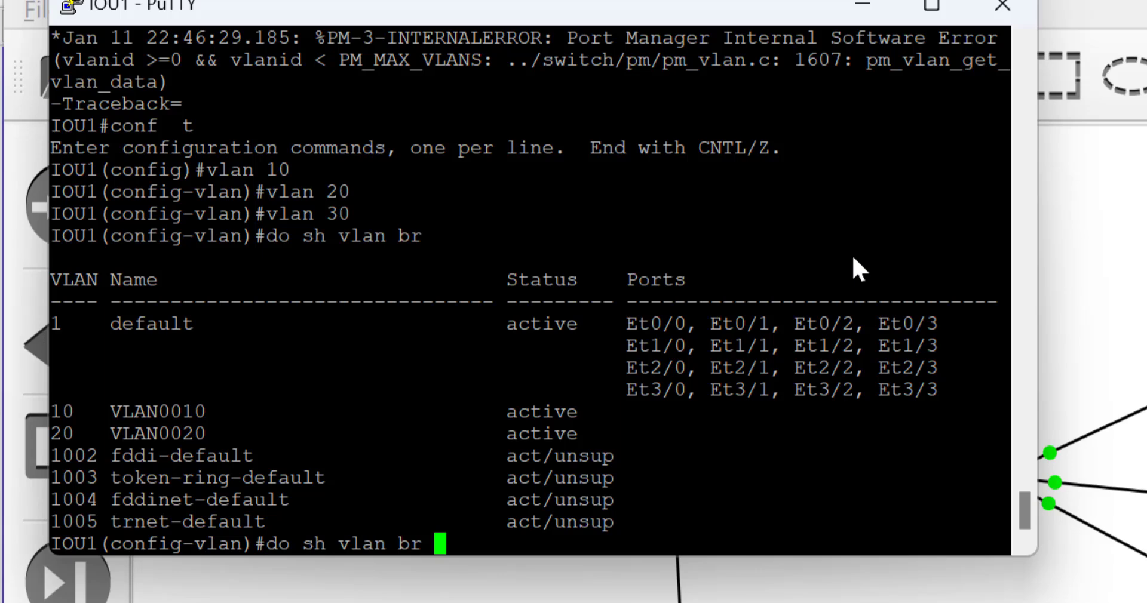
pyautogui.press('Return')
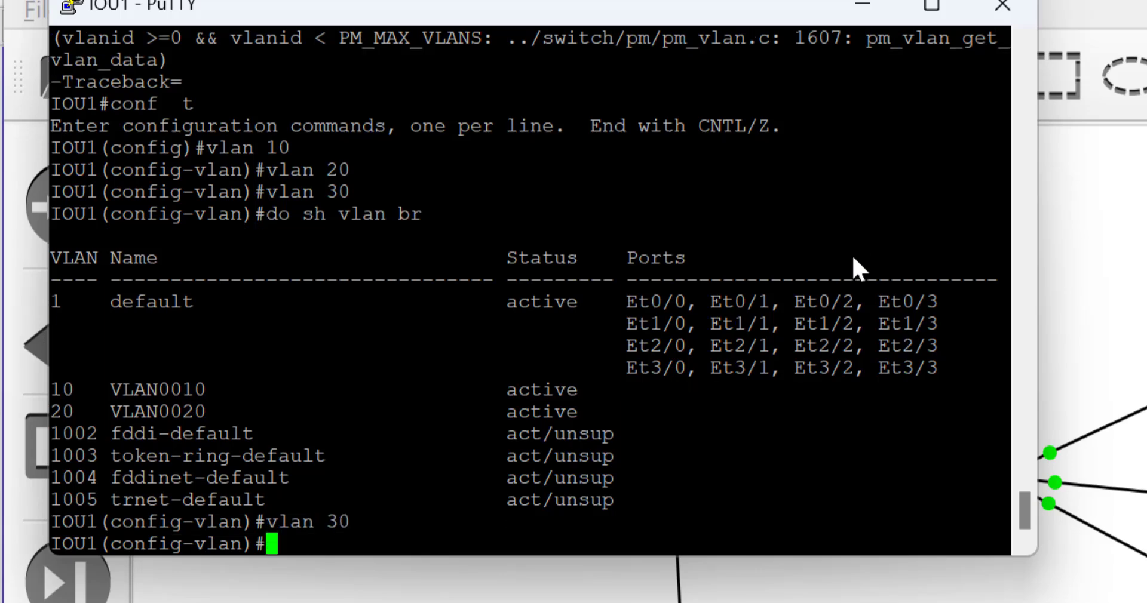
pyautogui.press('Up')
pyautogui.press('Up')
pyautogui.press('Return')
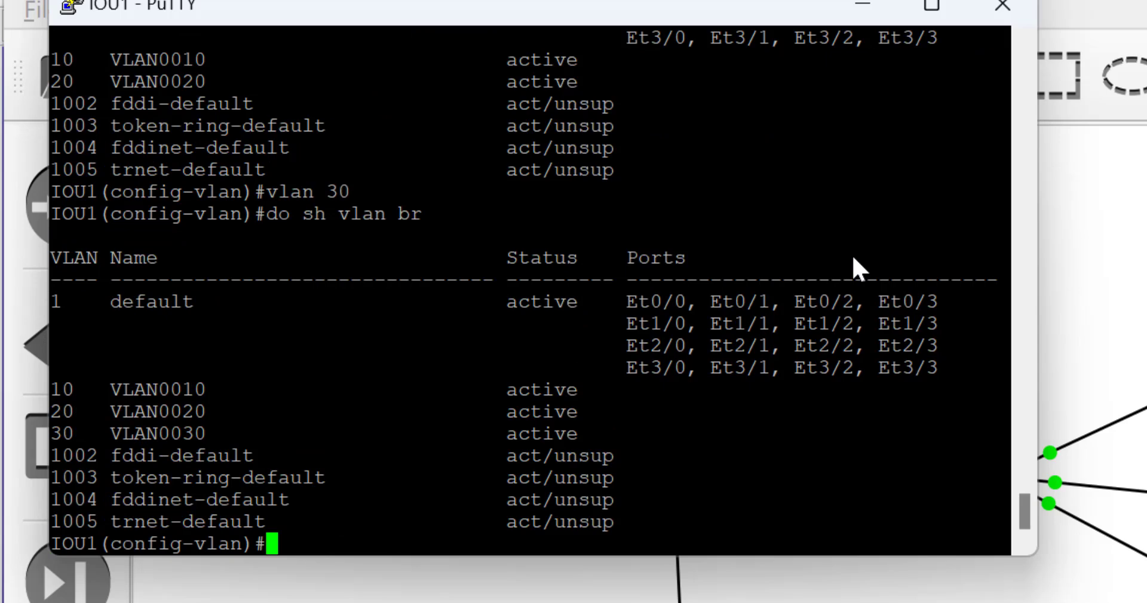
pyautogui.press('Return')
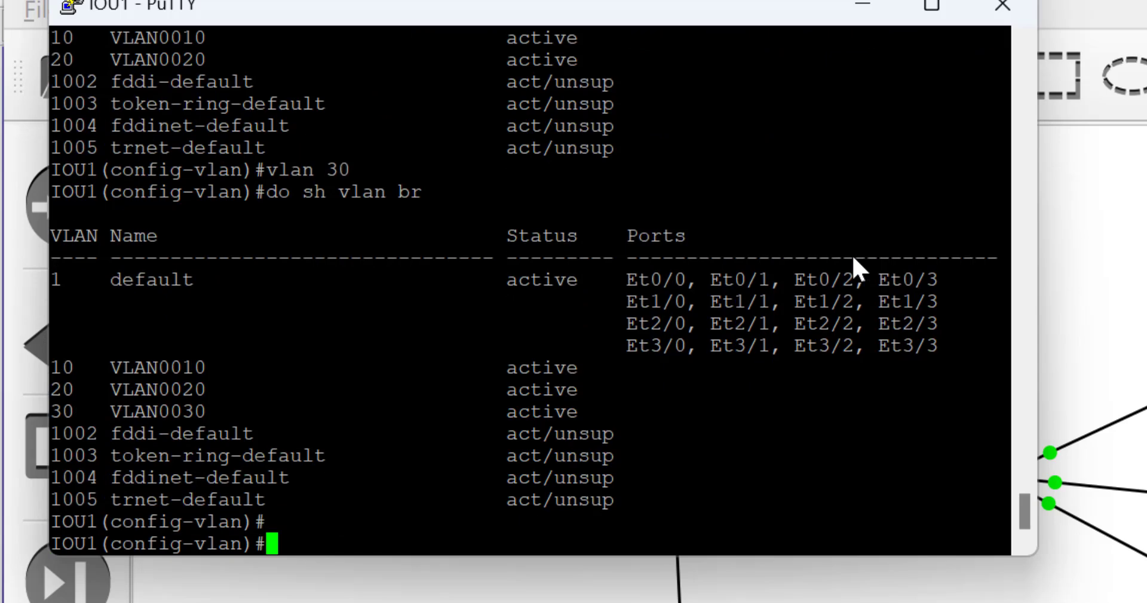
# - Make port e0/0 a trunk with dot1q encapsulation
pyautogui.write('int ')
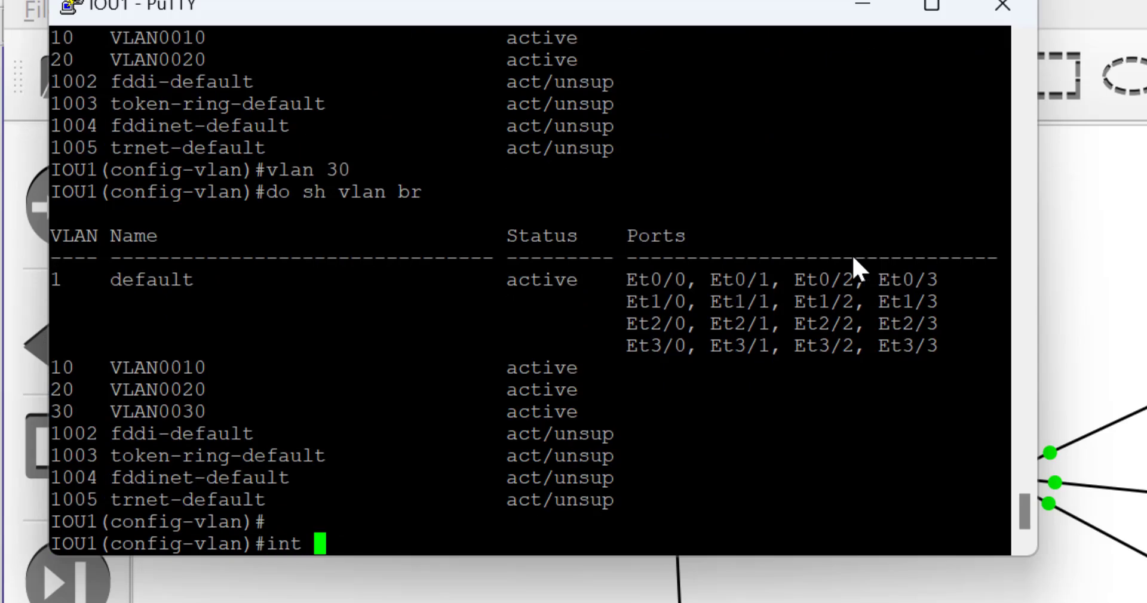
pyautogui.write('e0/0')
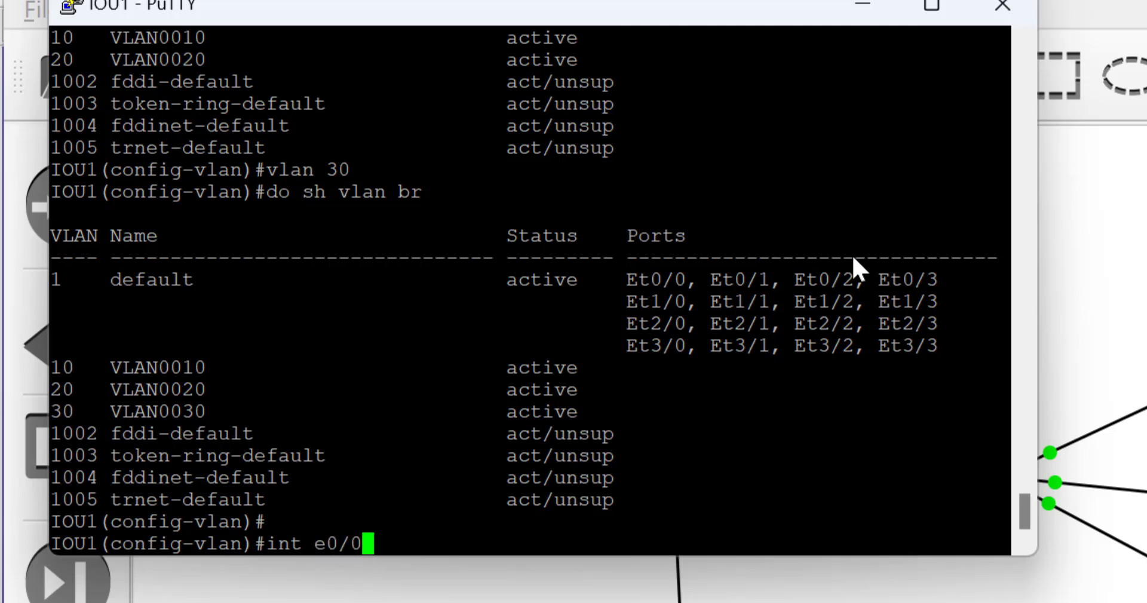
pyautogui.press('Return')
pyautogui.write('sw ')
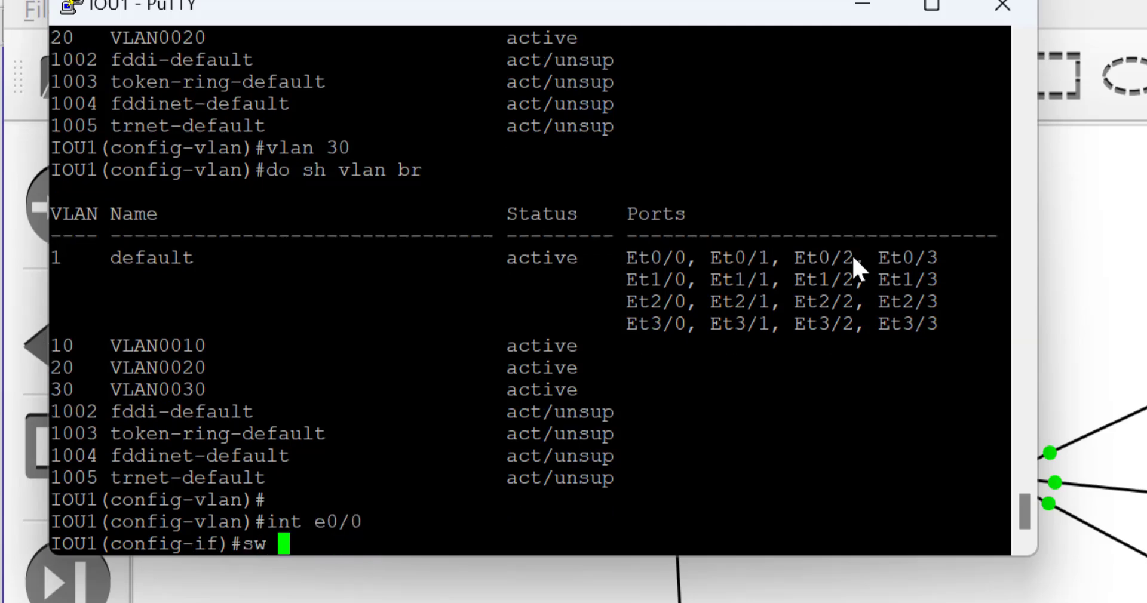
pyautogui.write('trunk en do')
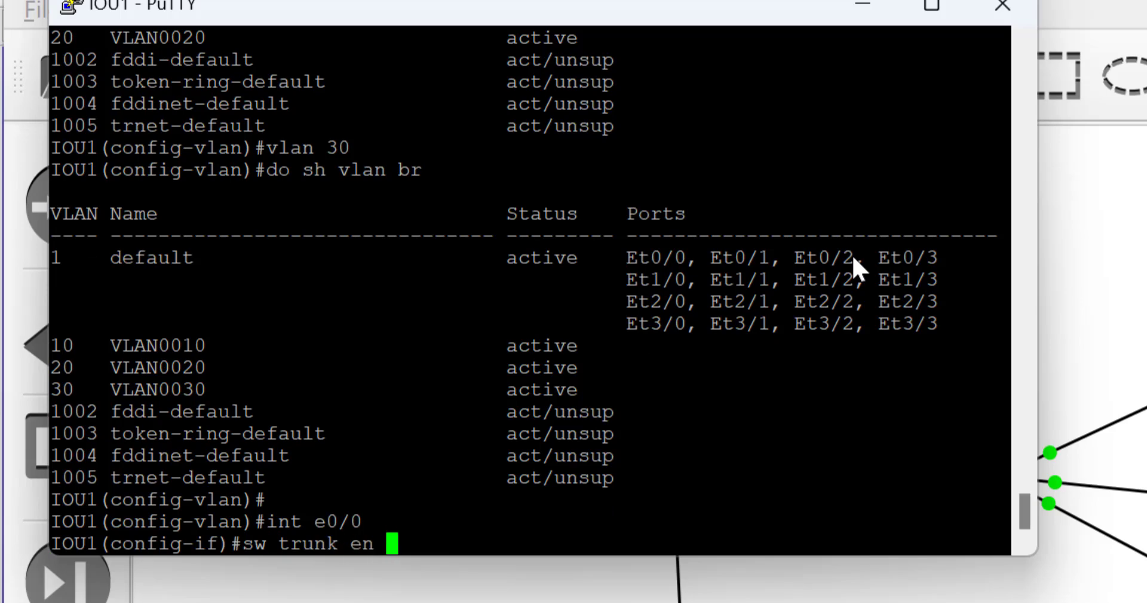
pyautogui.press('Tab')
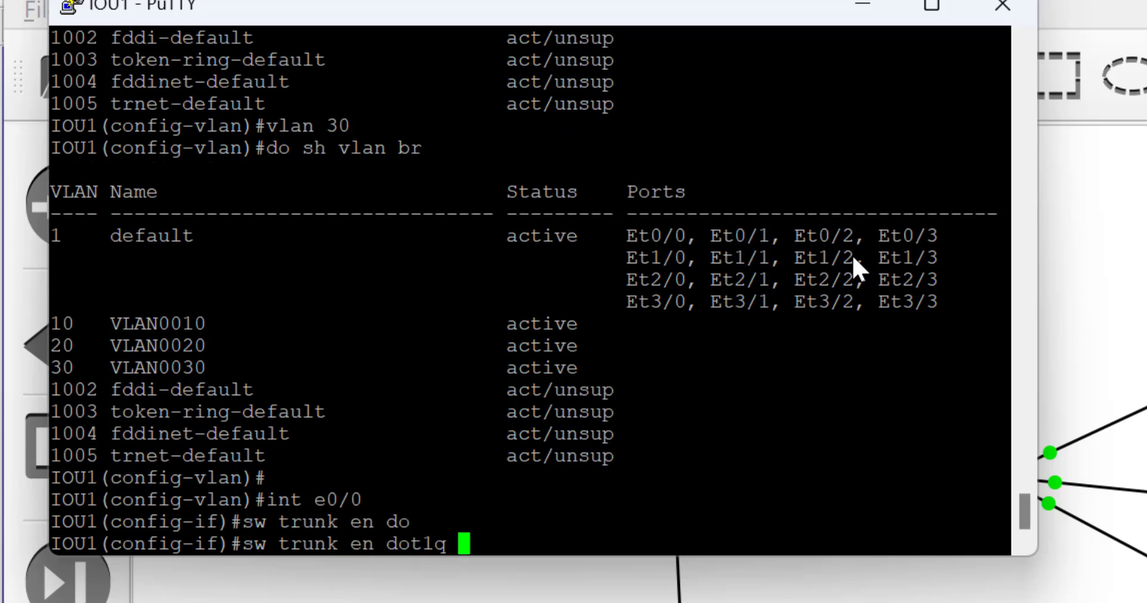
pyautogui.press('Return')
pyautogui.write('sw mod')
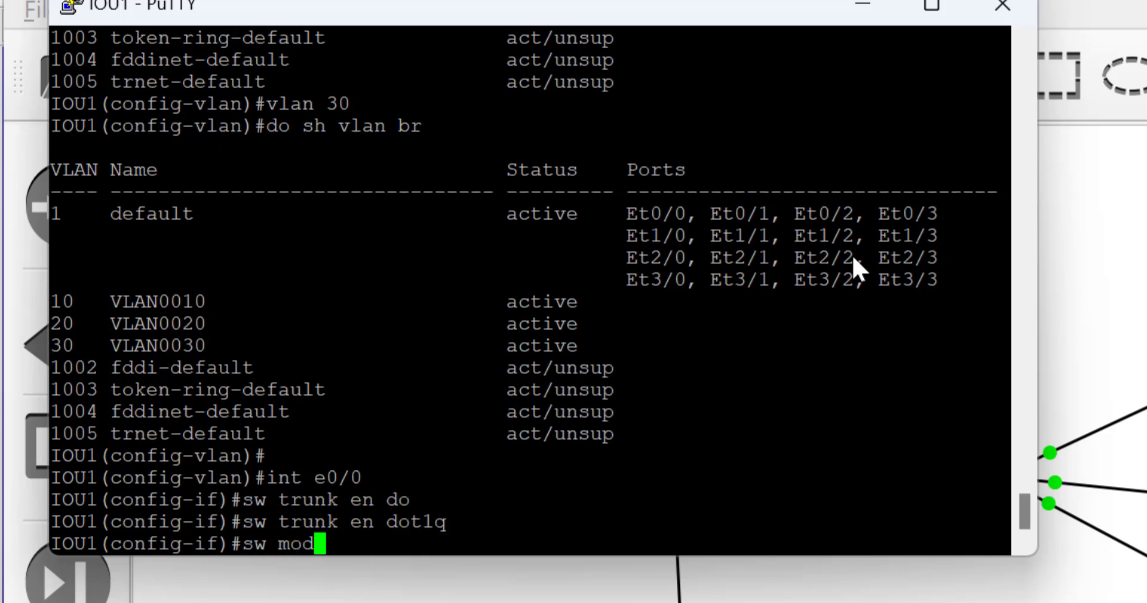
pyautogui.write('e trunk')
pyautogui.press('Return')
# - Set port e0/1 as an access port in VLAN 10
pyautogui.write('int e0/1')
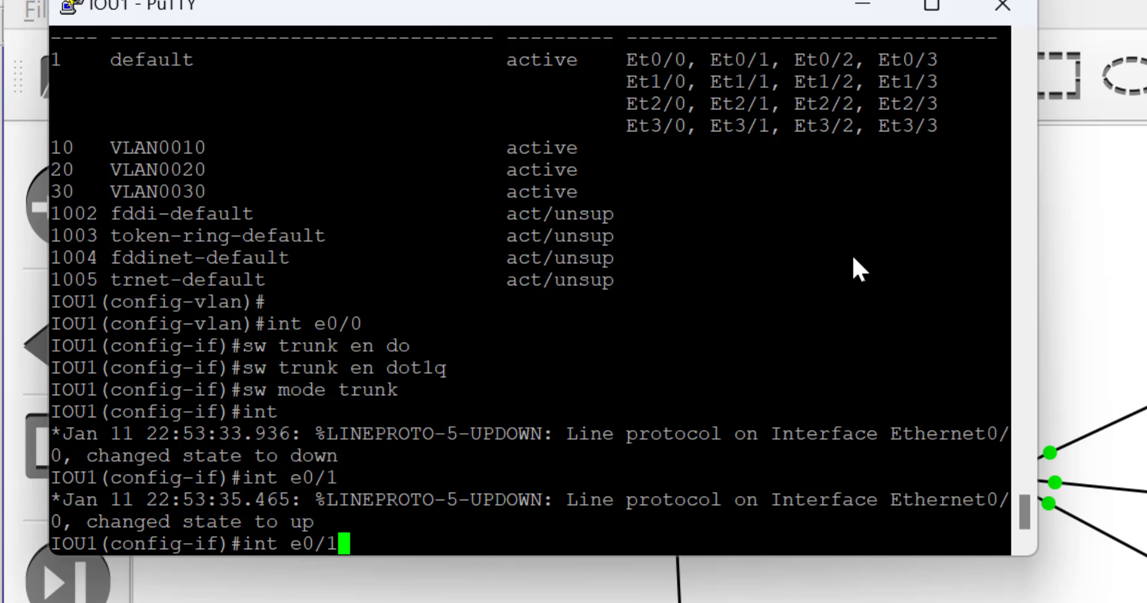
pyautogui.press('Return')
pyautogui.write('sw mode ac')
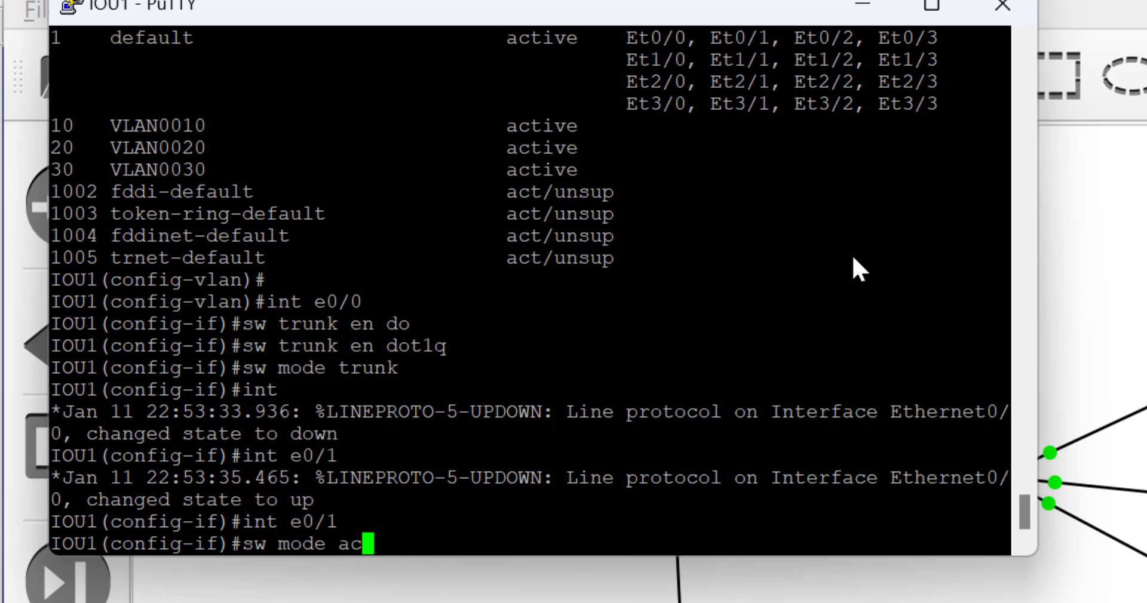
pyautogui.write('cess vlan 1')
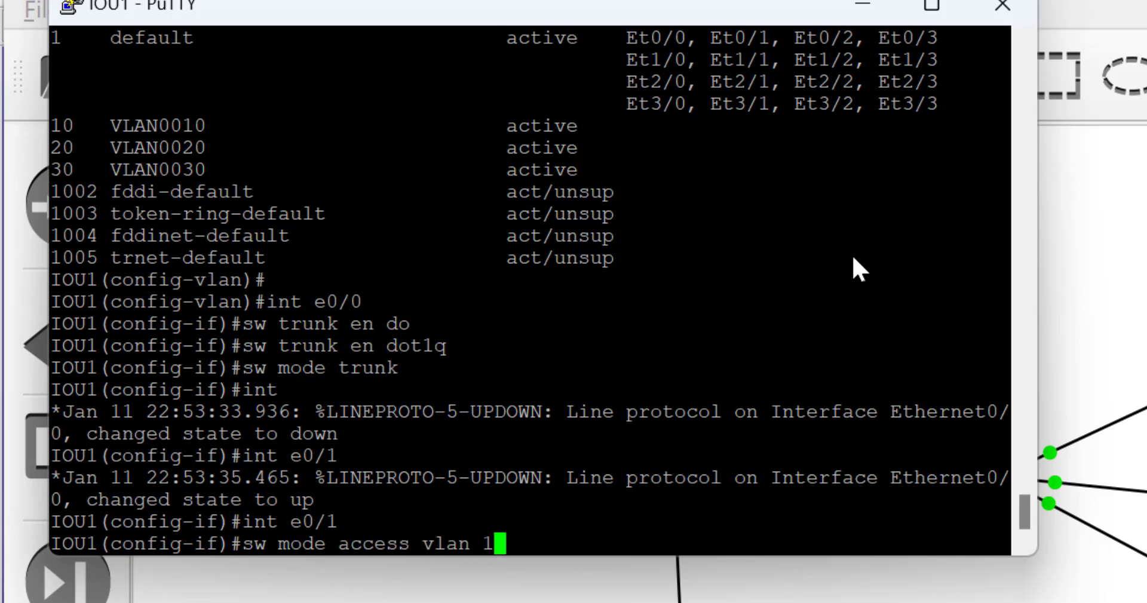
pyautogui.press('BackSpace')
pyautogui.press('BackSpace')
pyautogui.press('BackSpace')
pyautogui.press('BackSpace')
pyautogui.press('BackSpace')
pyautogui.press('BackSpace')
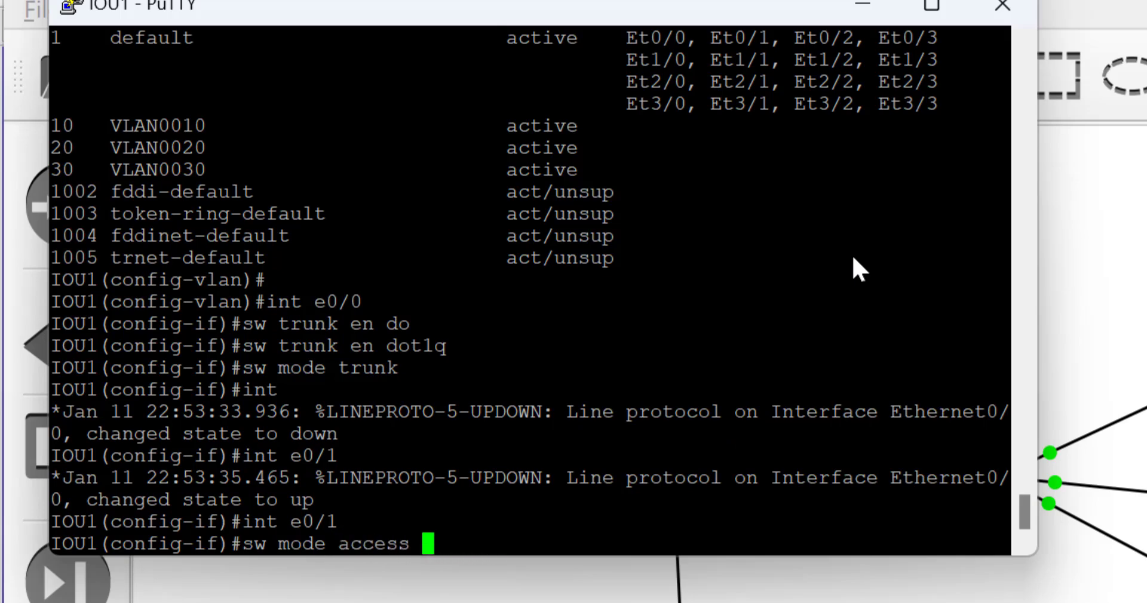
pyautogui.press('Return')
pyautogui.write('sw a')
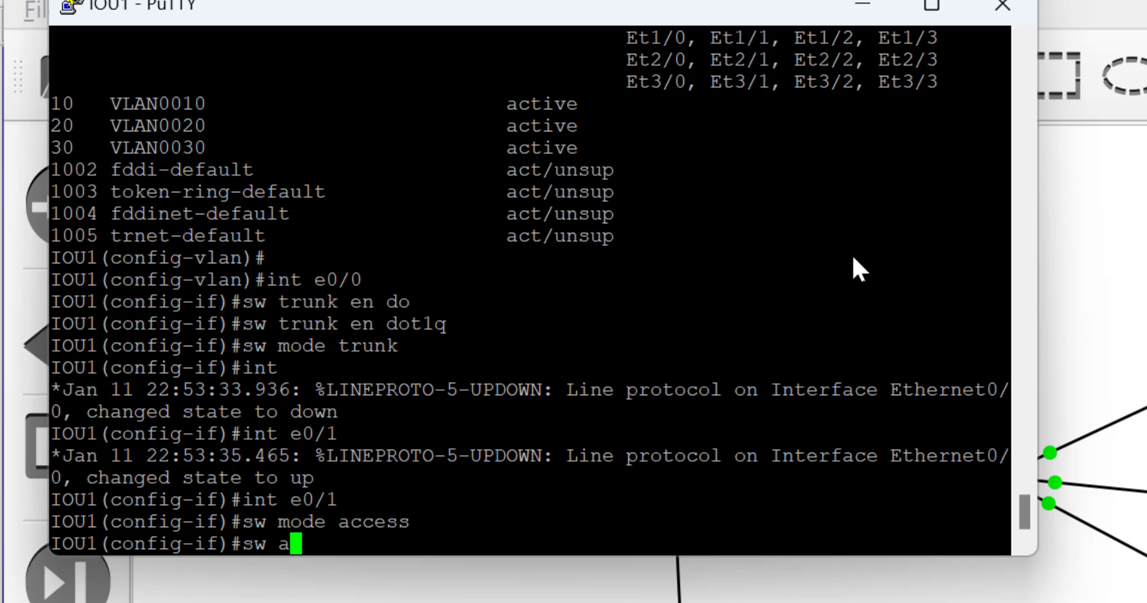
pyautogui.write('ccess vlan ')
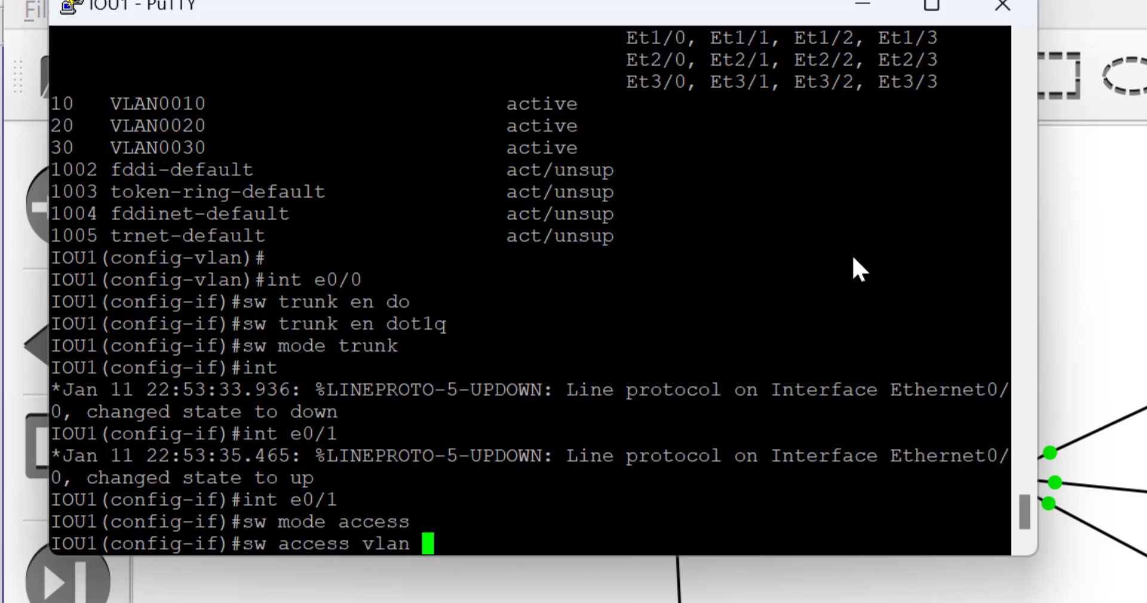
pyautogui.write('10')
pyautogui.press('Return')
# - Set port e0/2 as an access port in VLAN 20
pyautogui.write('i')
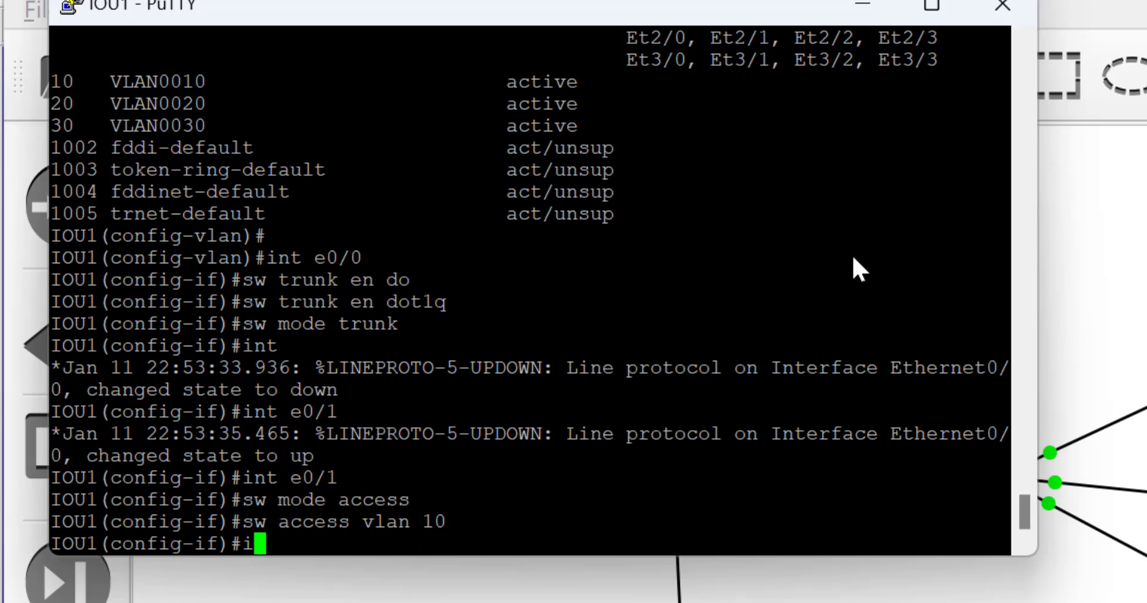
pyautogui.write('nt e0/2')
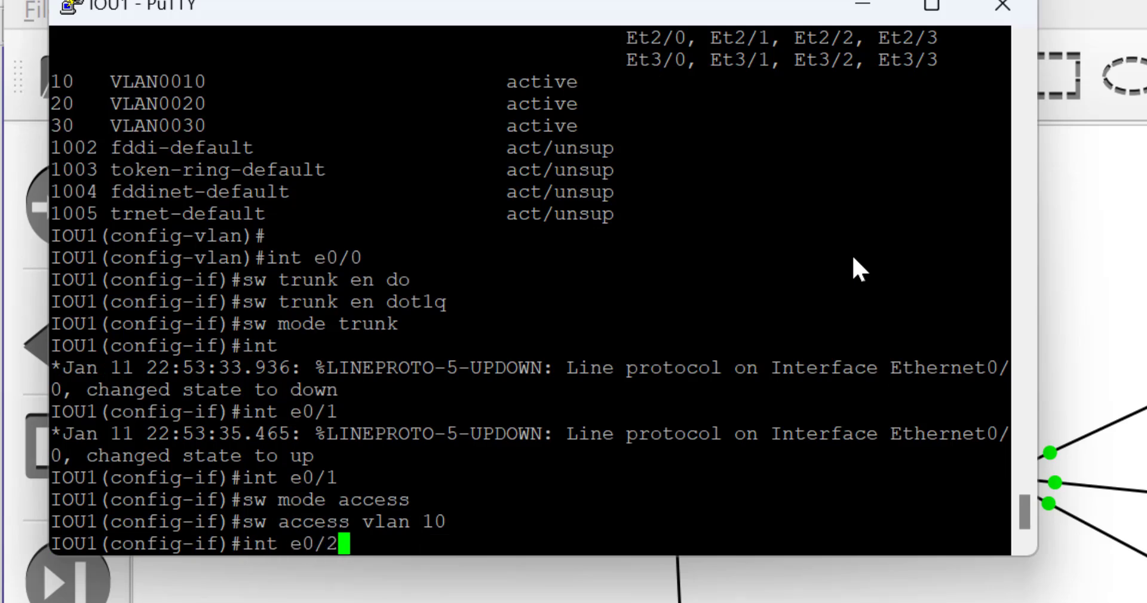
pyautogui.press('Return')
pyautogui.write('cl')
pyautogui.press('BackSpace')
pyautogui.press('BackSpace')
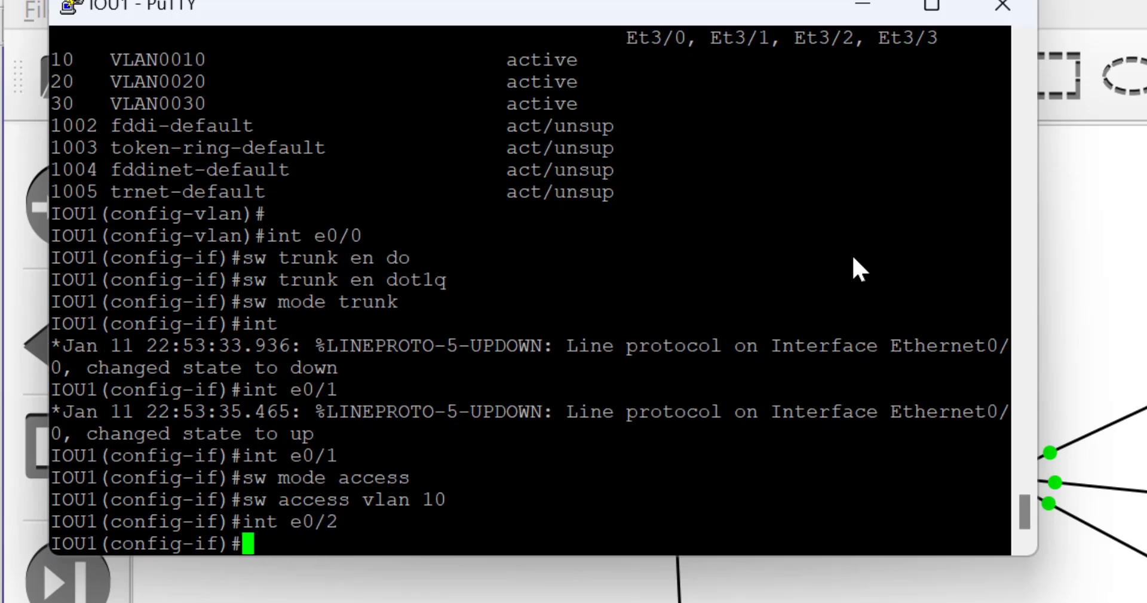
pyautogui.write('in')
pyautogui.press('BackSpace')
pyautogui.press('BackSpace')
pyautogui.write('sw mode ')
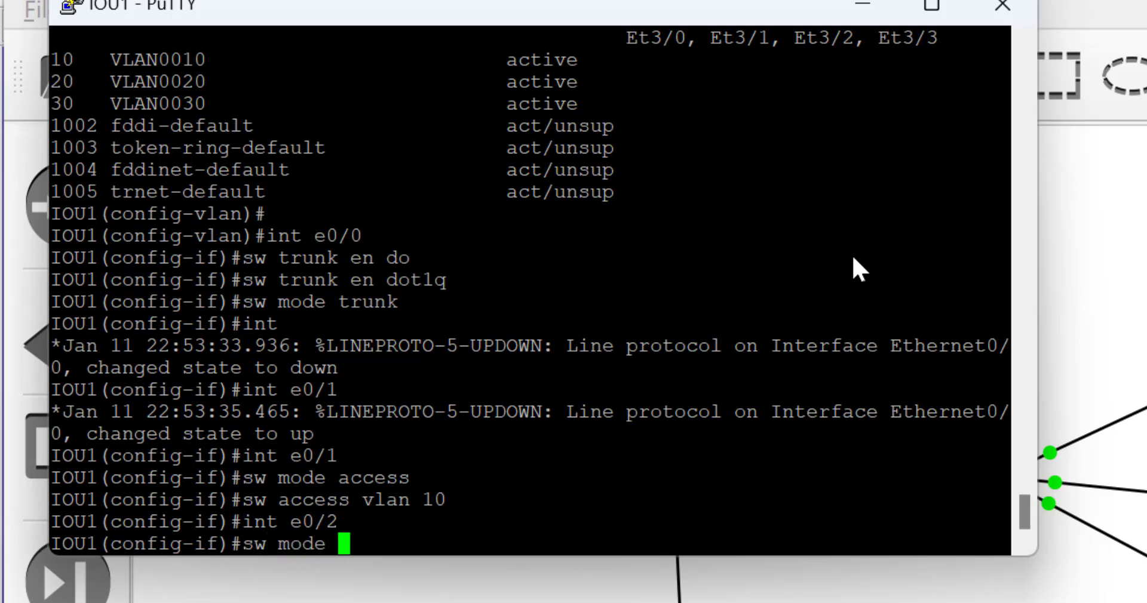
pyautogui.write('access')
pyautogui.press('Return')
pyautogui.write('sw c')
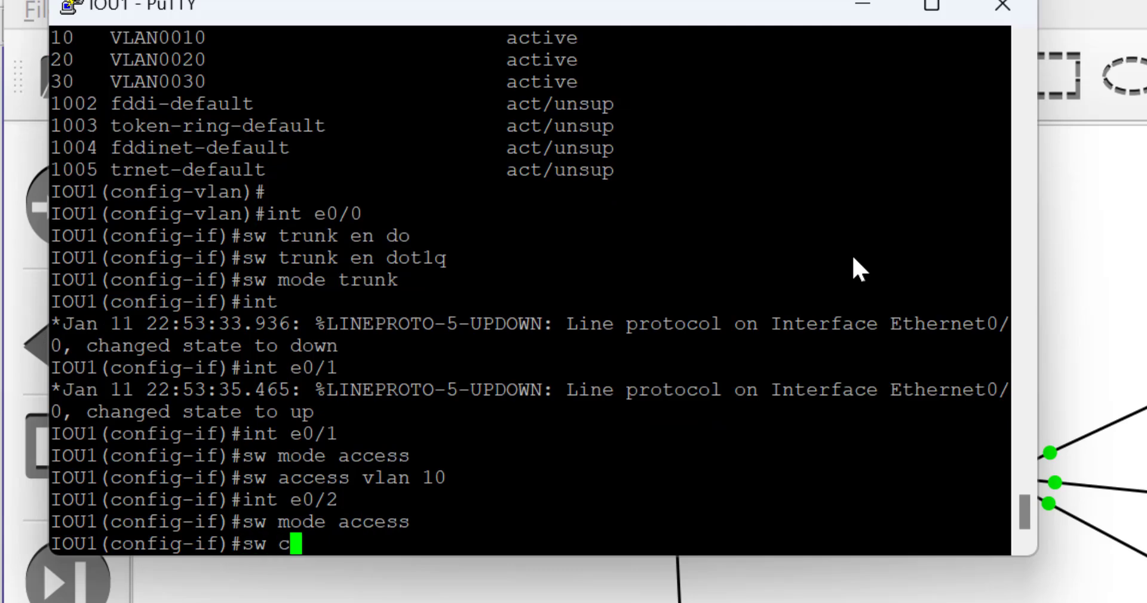
pyautogui.press('BackSpace')
pyautogui.write('access vlan ')
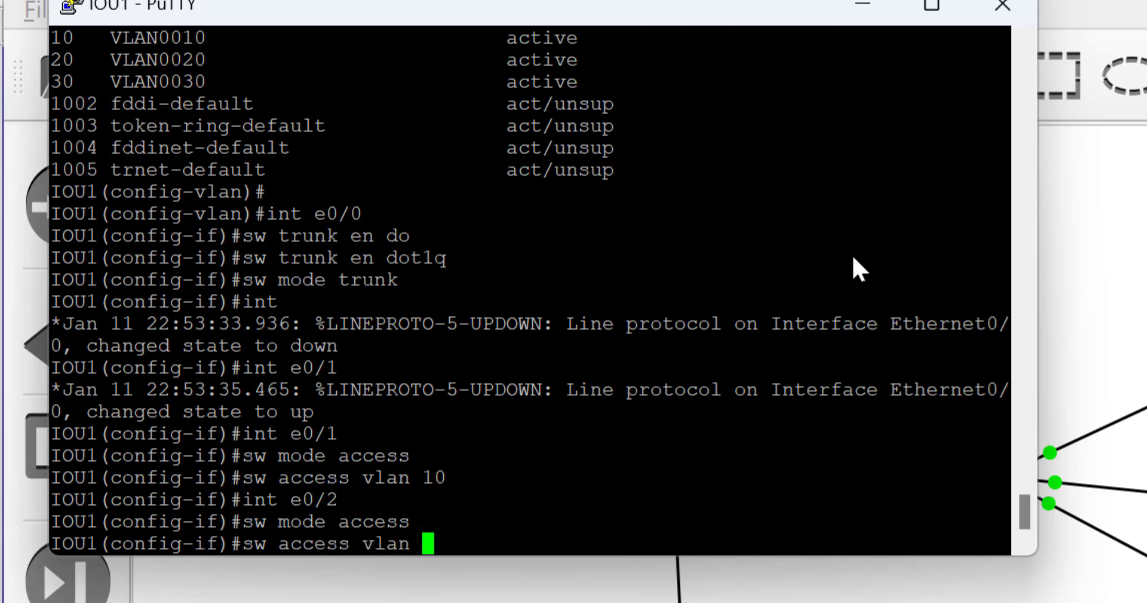
pyautogui.write('20')
pyautogui.press('Return')
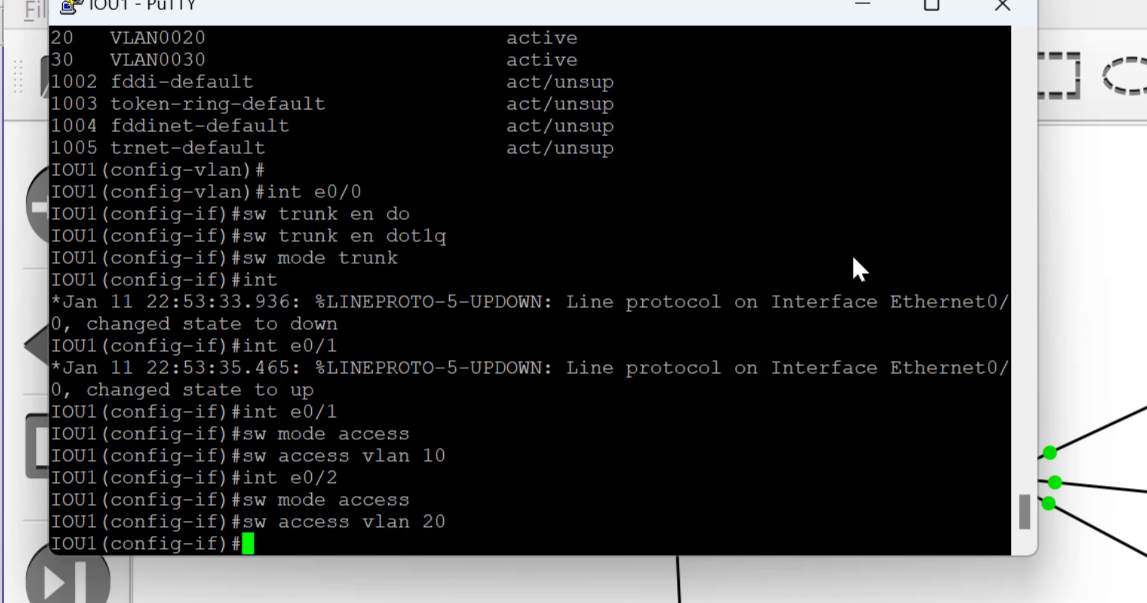
# - Set port e0/3 as an access port in VLAN 30
pyautogui.write('e0/3')
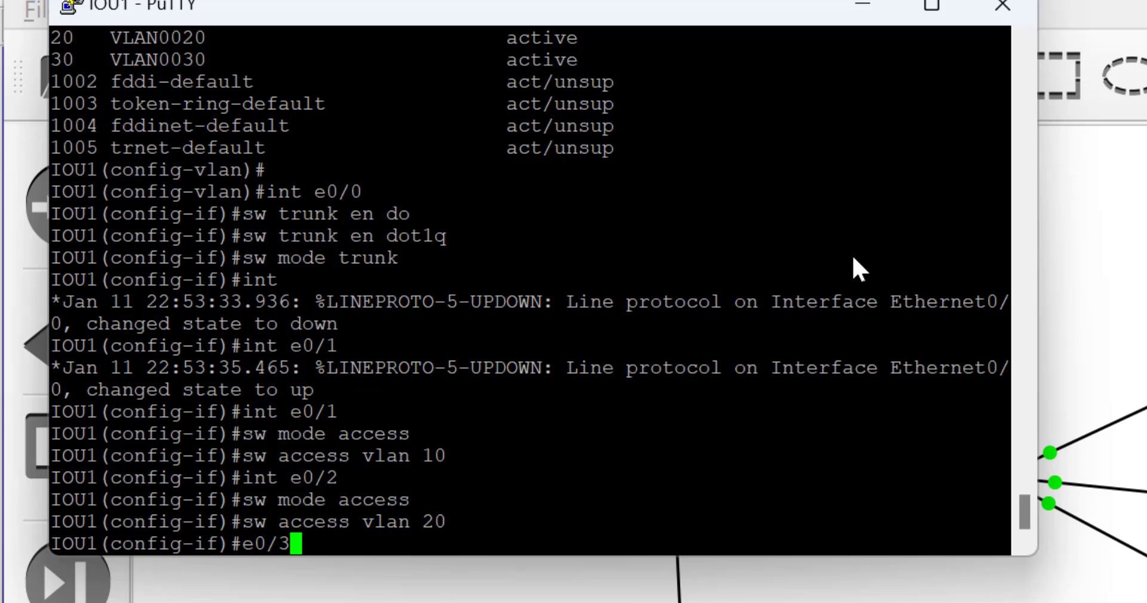
pyautogui.press('Left')
pyautogui.press('Left')
pyautogui.press('Left')
pyautogui.press('Left')
pyautogui.write('int')
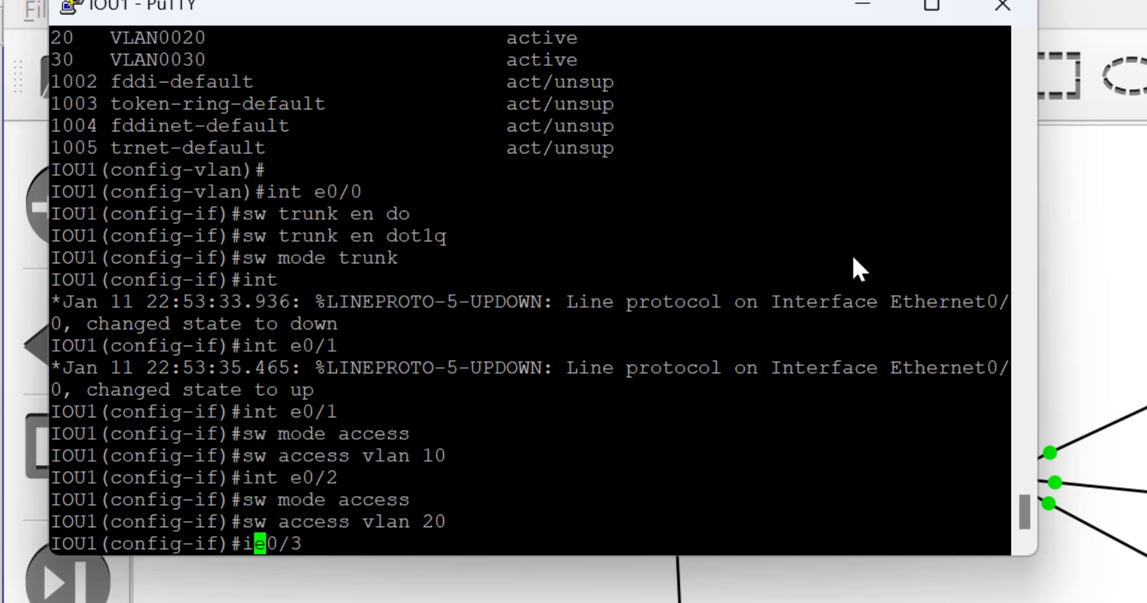
pyautogui.press('Return')
pyautogui.write('sw mode access')
pyautogui.press('Return')
pyautogui.write('sw access vlan 30')
pyautogui.press('Return')
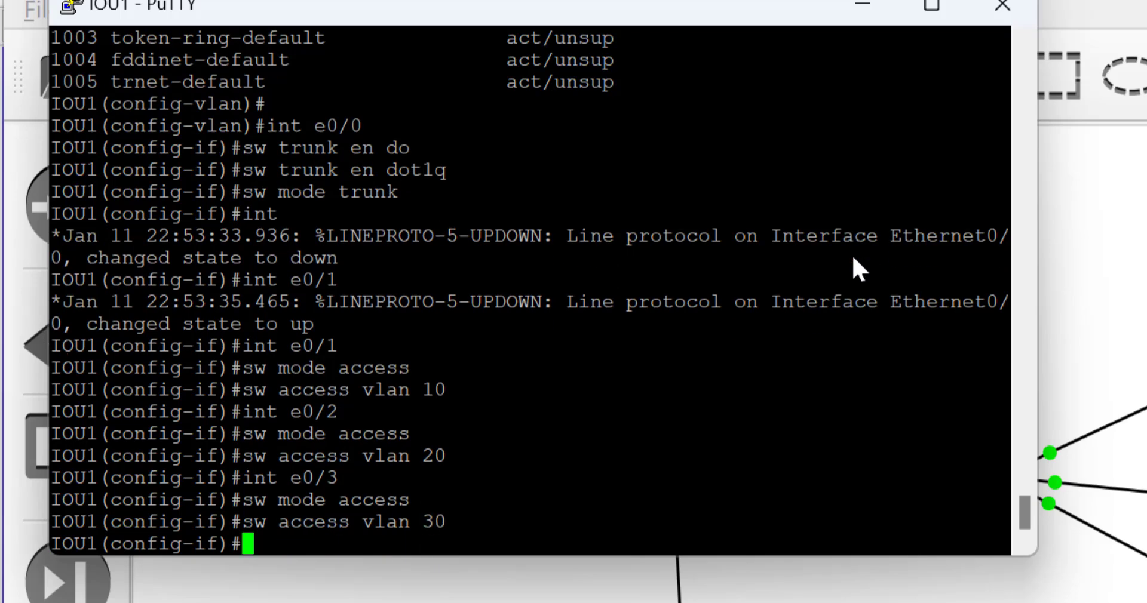
pyautogui.press('Return')
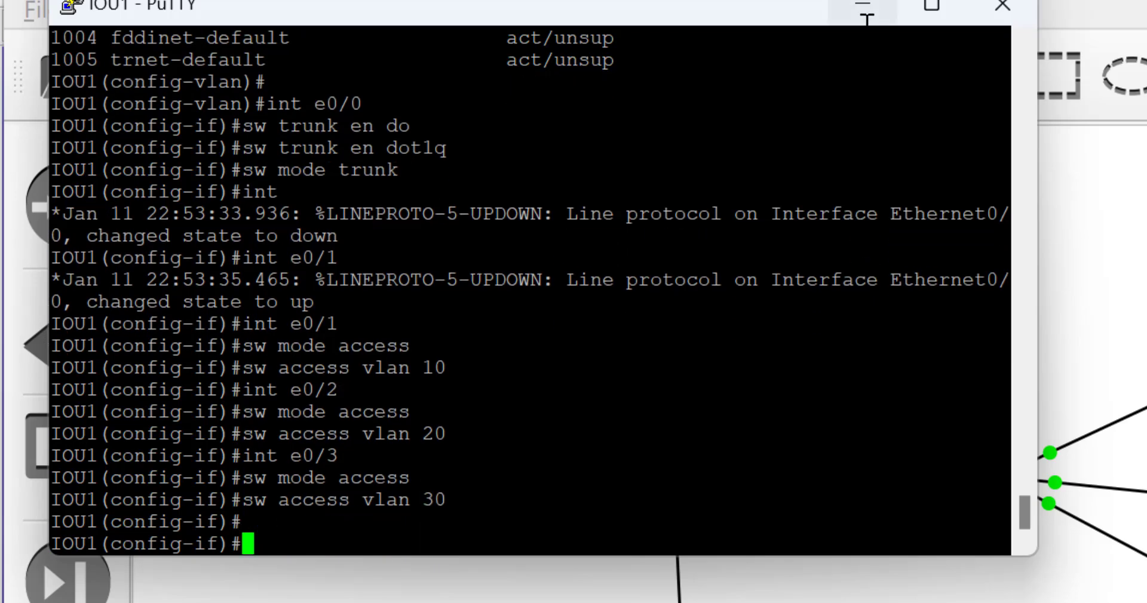
# - Minimize PuTTY and open a Console session to the Client1 router from the GNS3 topology
pyautogui.click(863, 6)
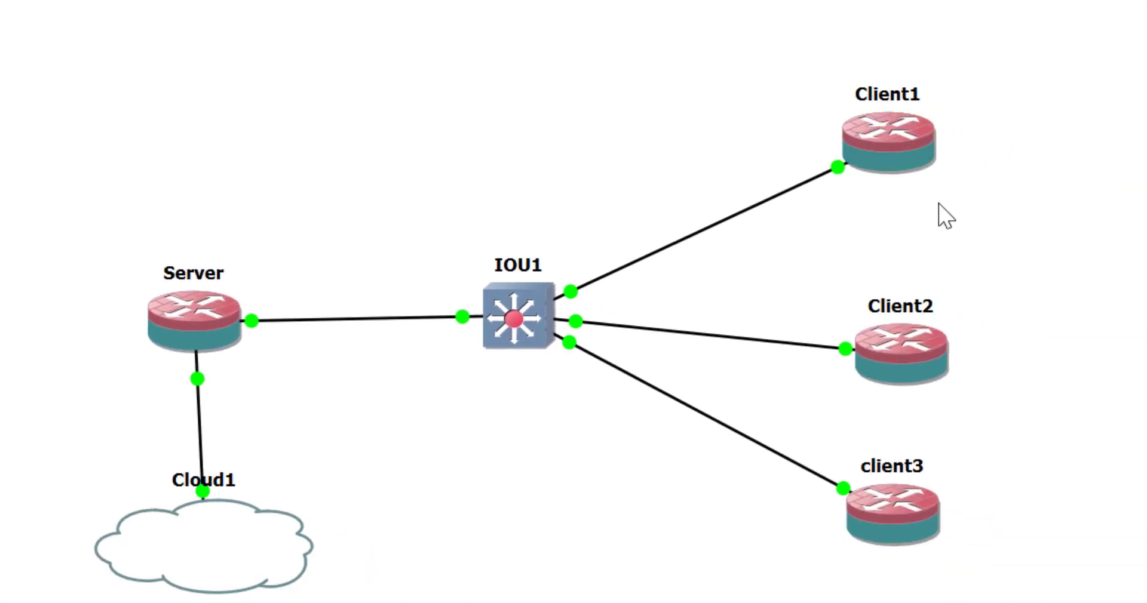
pyautogui.rightClick(817, 109)
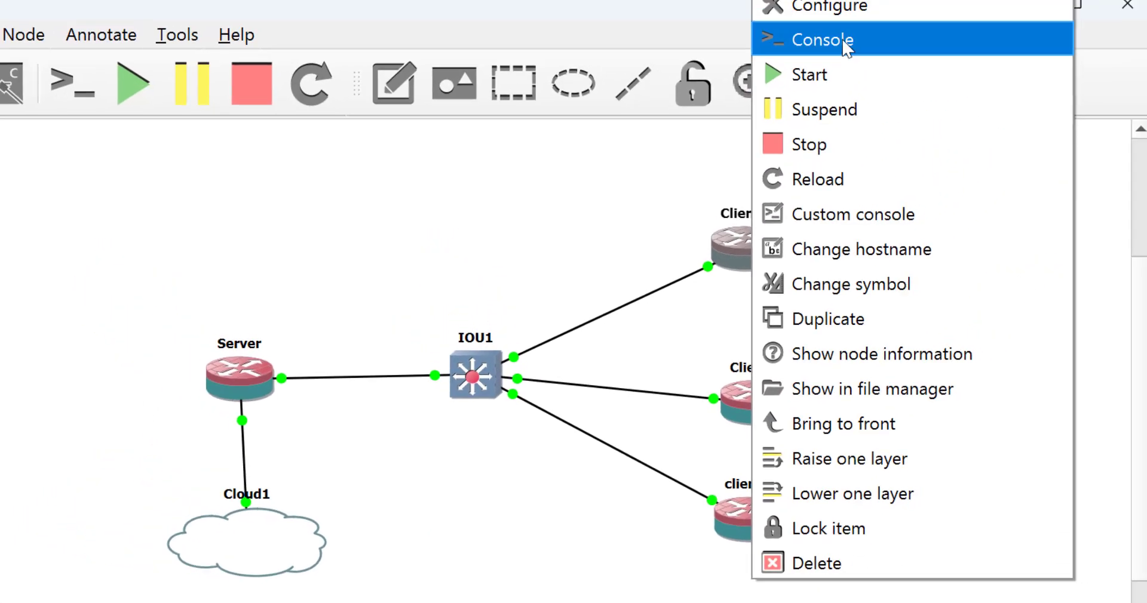
pyautogui.click(842, 42)
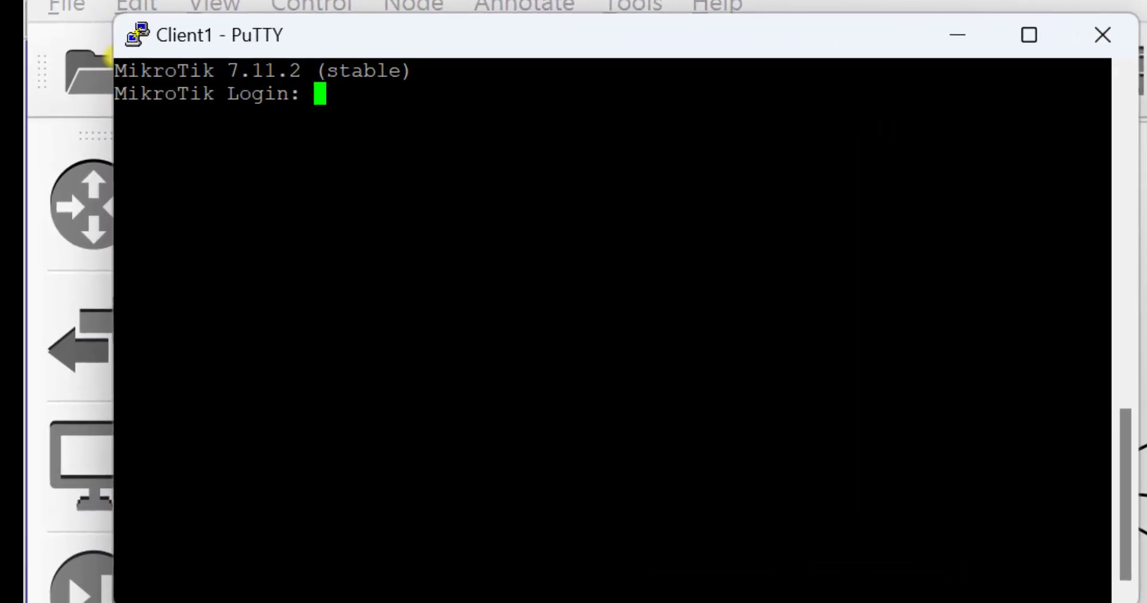
# - Log in to Client1 as admin, decline the license, set a new password, and rename it client1
pyautogui.write('admin')
pyautogui.press('Return')
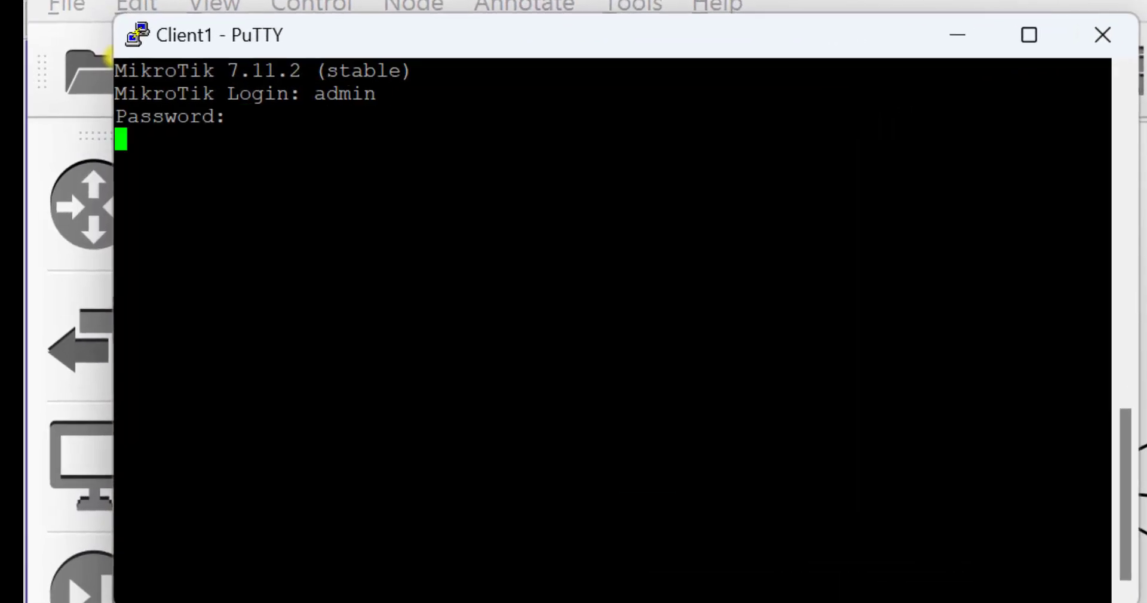
pyautogui.press('Return')
pyautogui.write('n')
pyautogui.press('Return')
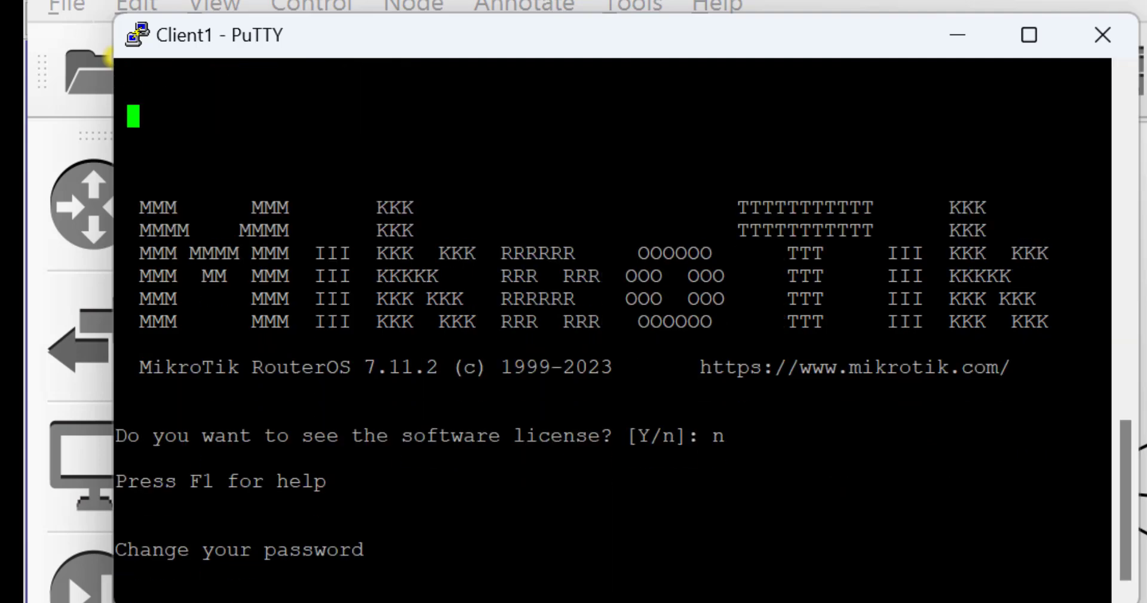
pyautogui.write('*****')
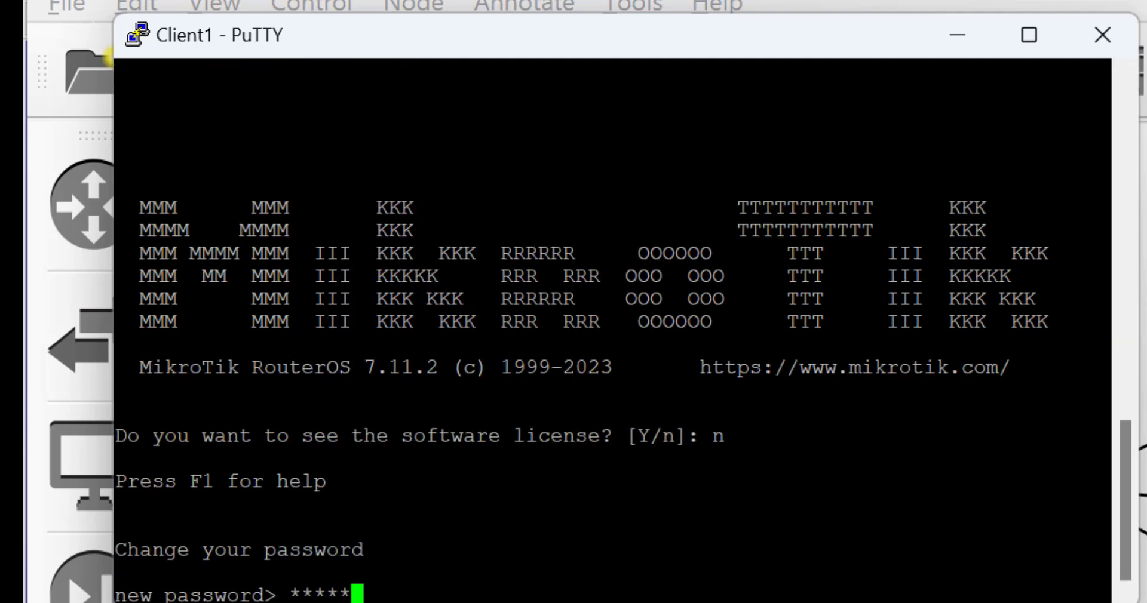
pyautogui.press('Return')
pyautogui.write('*****')
pyautogui.press('Return')
pyautogui.press('Return')
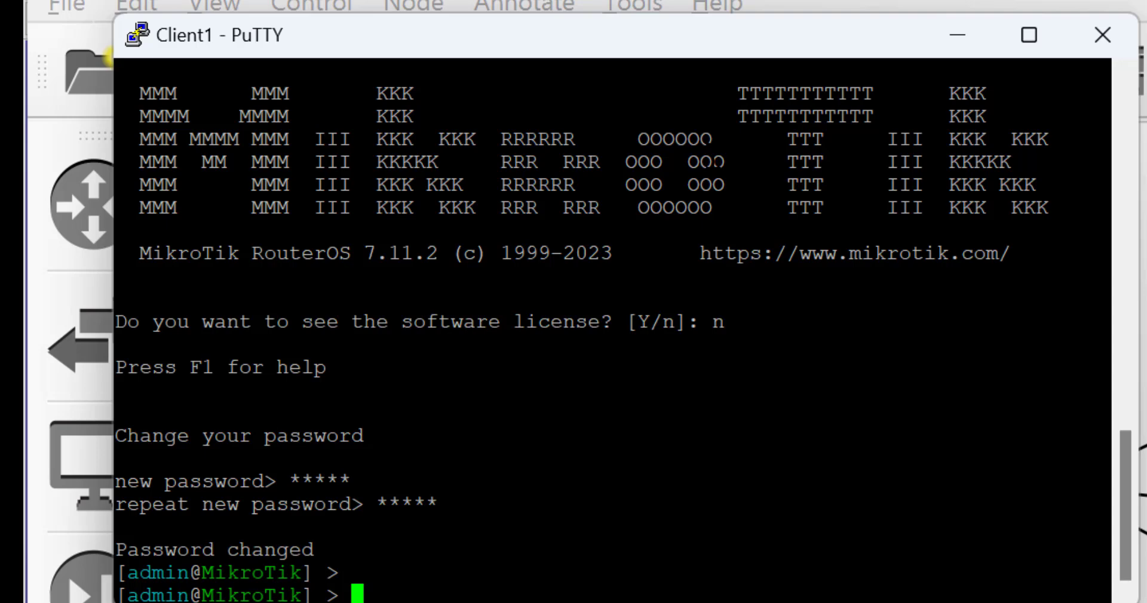
pyautogui.write('sys iden set name=client1')
pyautogui.press('Return')
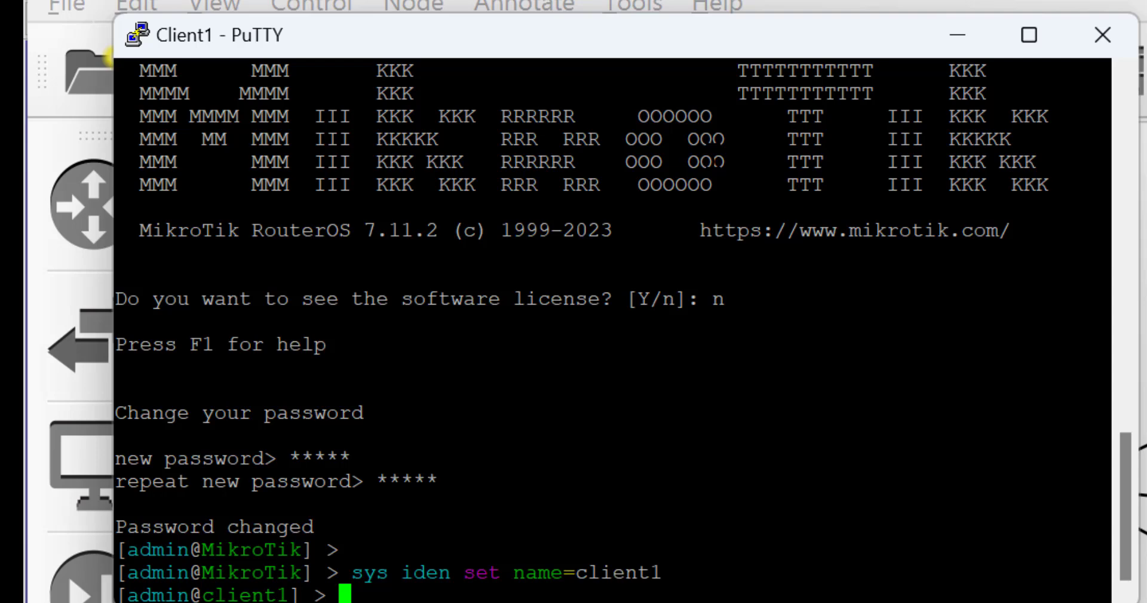
# - Add a PPPoE client named client1 on ether1 with user client1 and its password
pyautogui.write('int pppoe-c ')
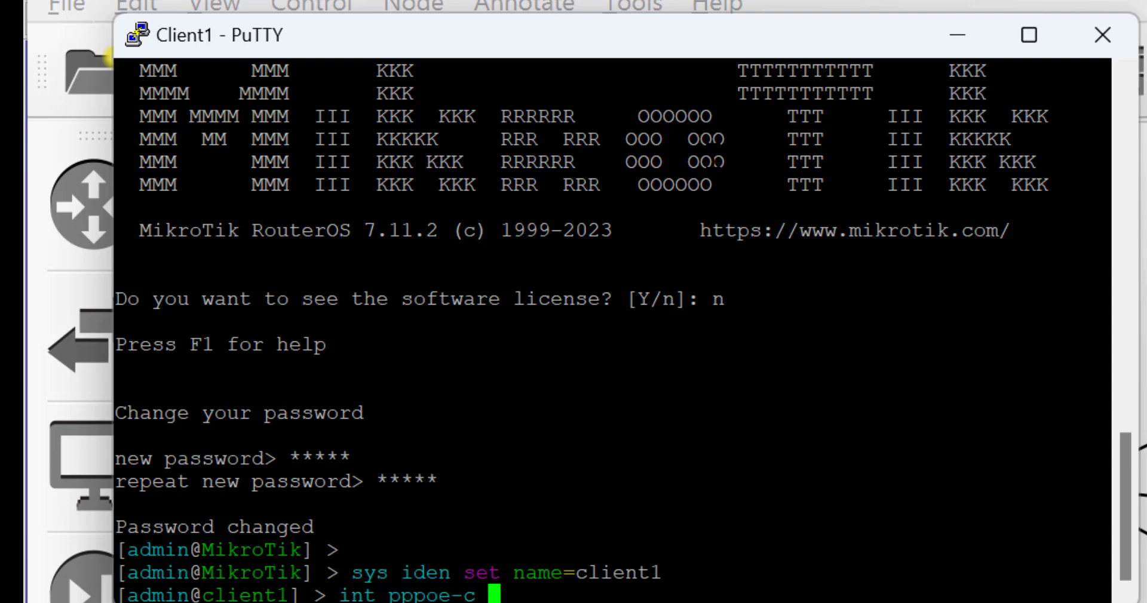
pyautogui.write('add ')
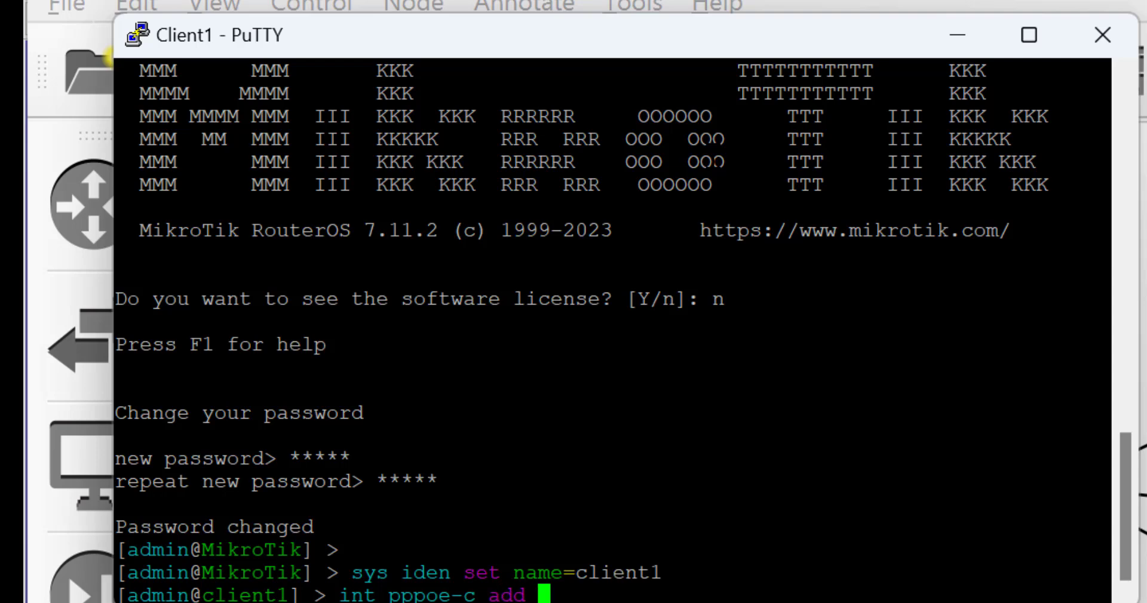
pyautogui.write('name=client1 user=client1')
pyautogui.press('BackSpace')
pyautogui.write('password=client1 i')
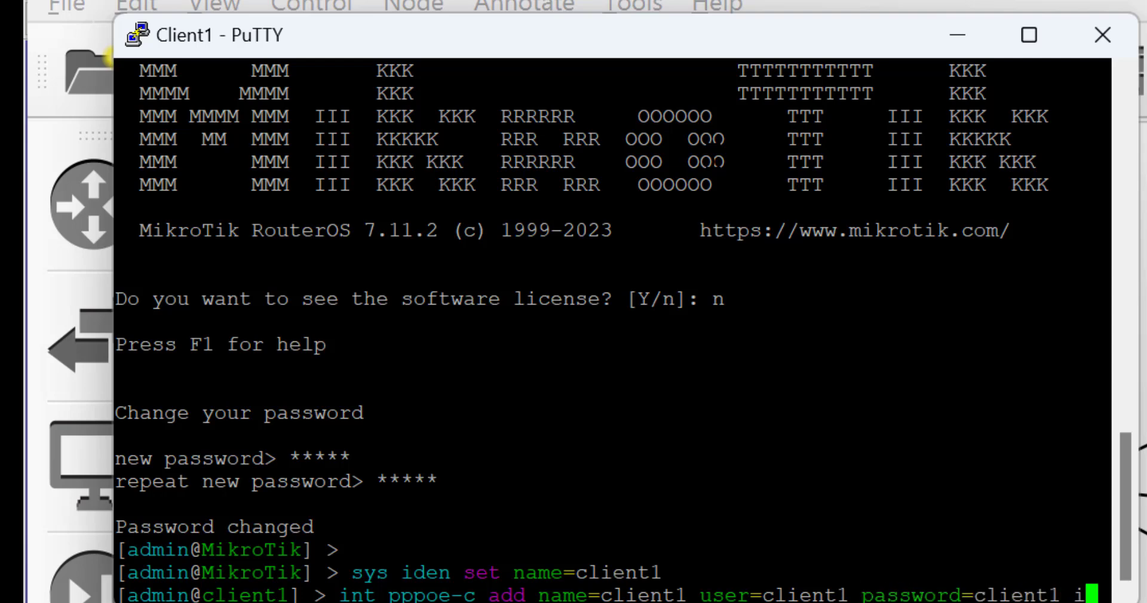
pyautogui.write('nterface=ether1')
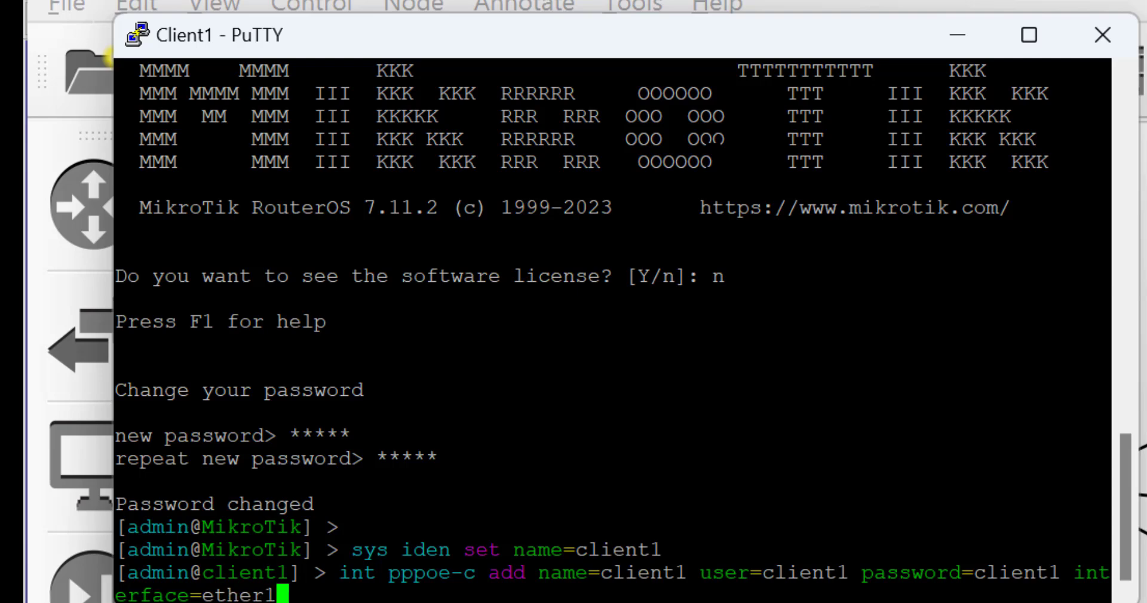
pyautogui.press('Return')
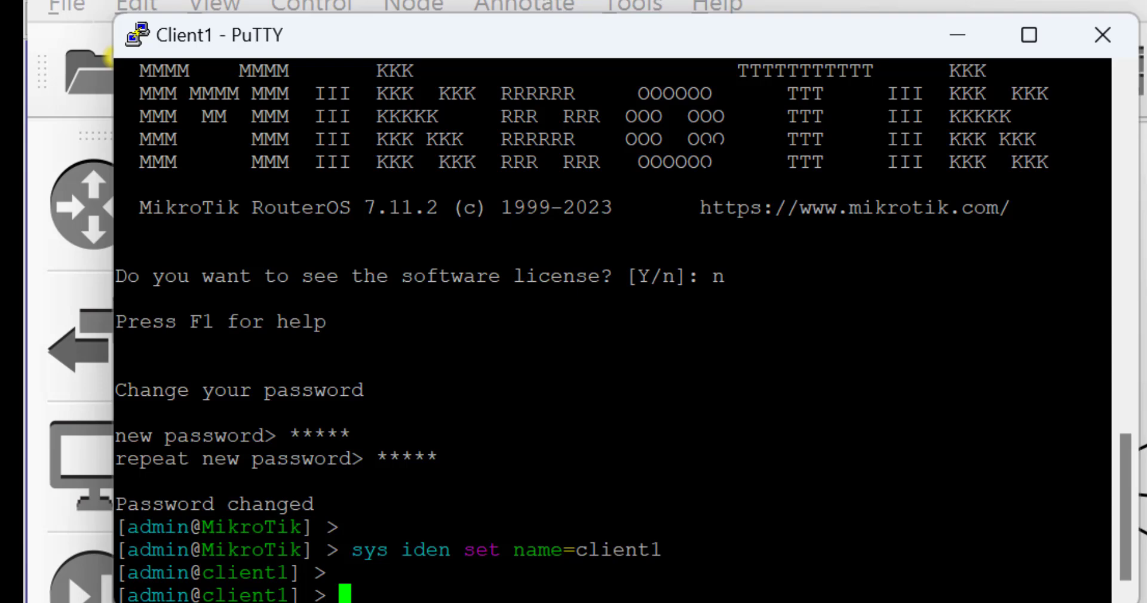
# - List client1's PPPoE clients, noting that entry 0 carries the X (disabled) flag
pyautogui.write('int ')
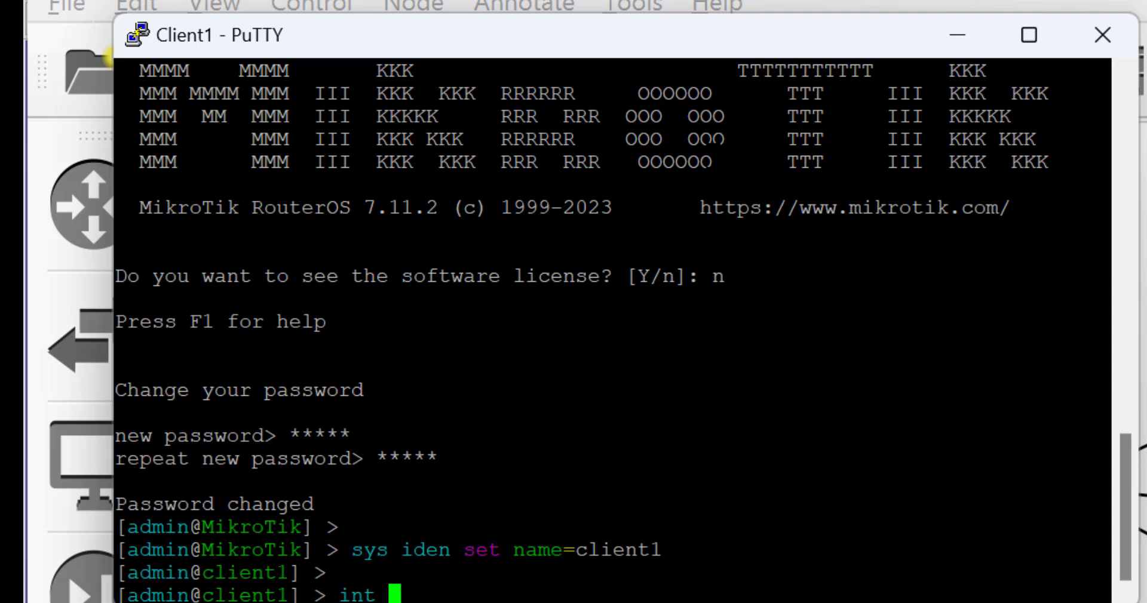
pyautogui.write('pppoe-c pr')
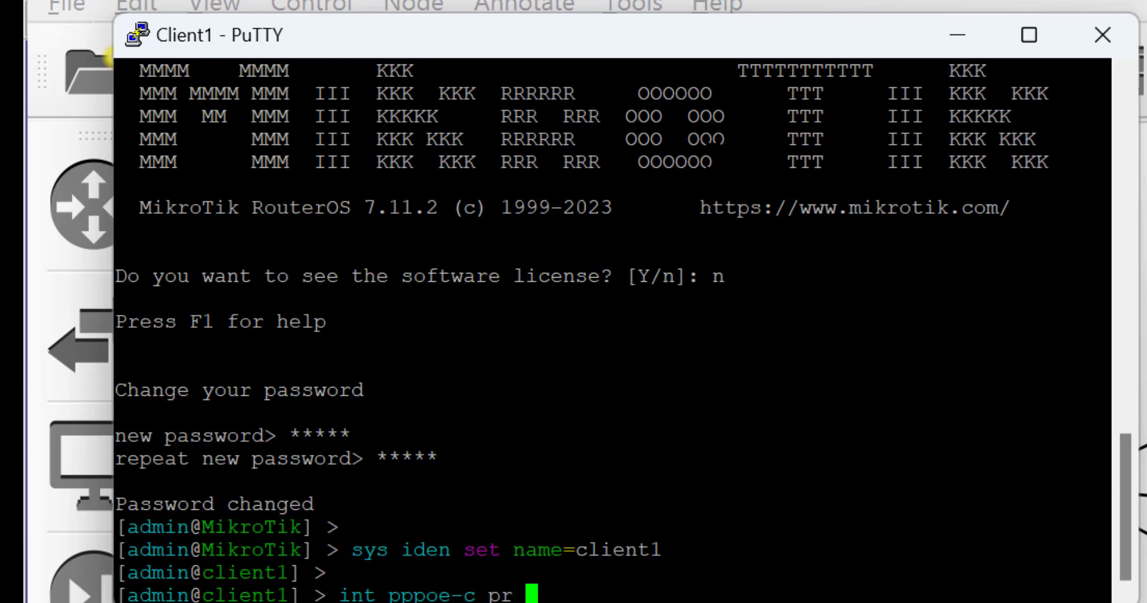
pyautogui.press('Return')
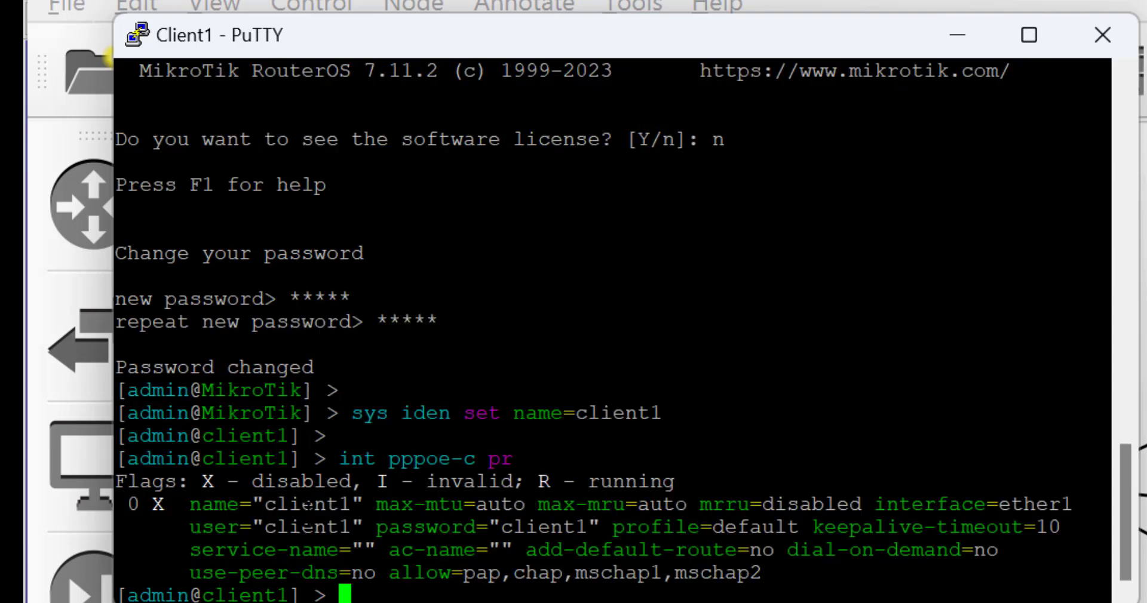
pyautogui.moveTo(175, 505); pyautogui.dragTo(141, 504)
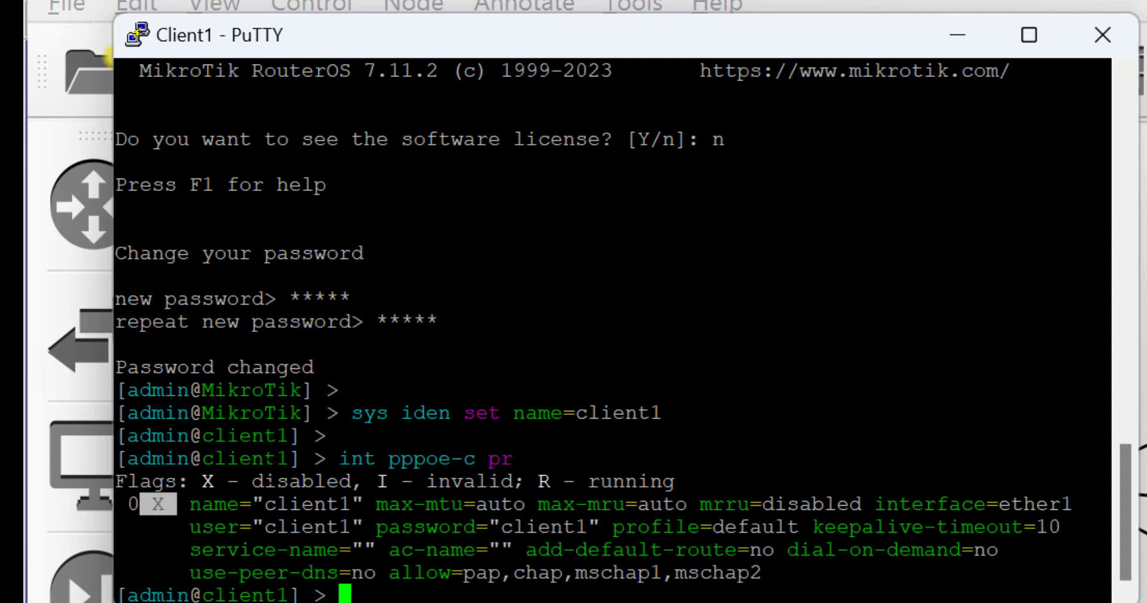
pyautogui.moveTo(362, 481); pyautogui.dragTo(239, 482)
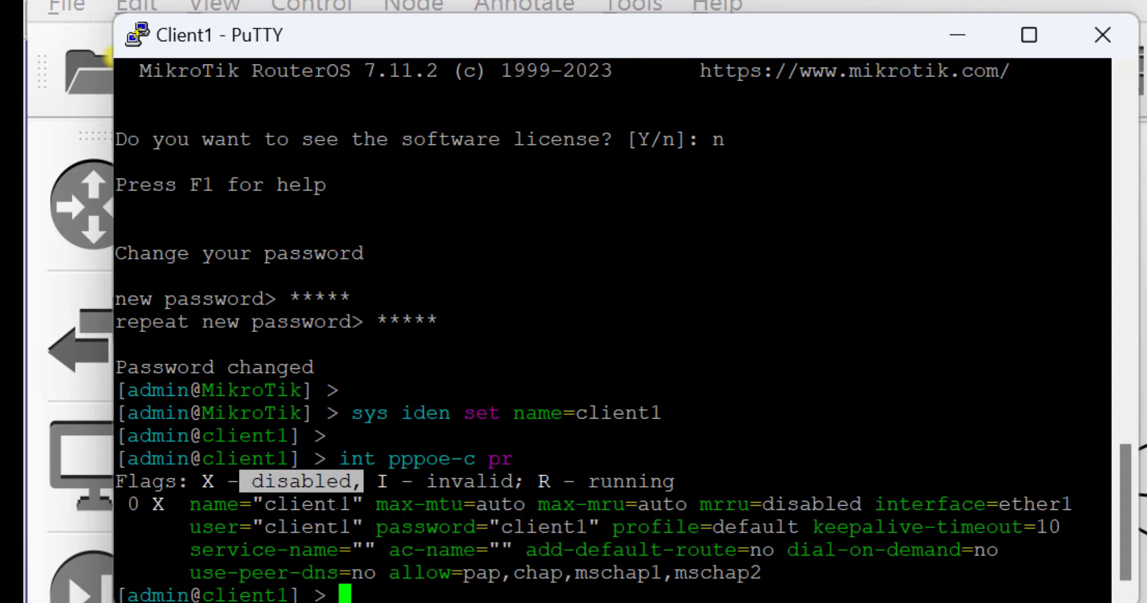
pyautogui.click(239, 482)
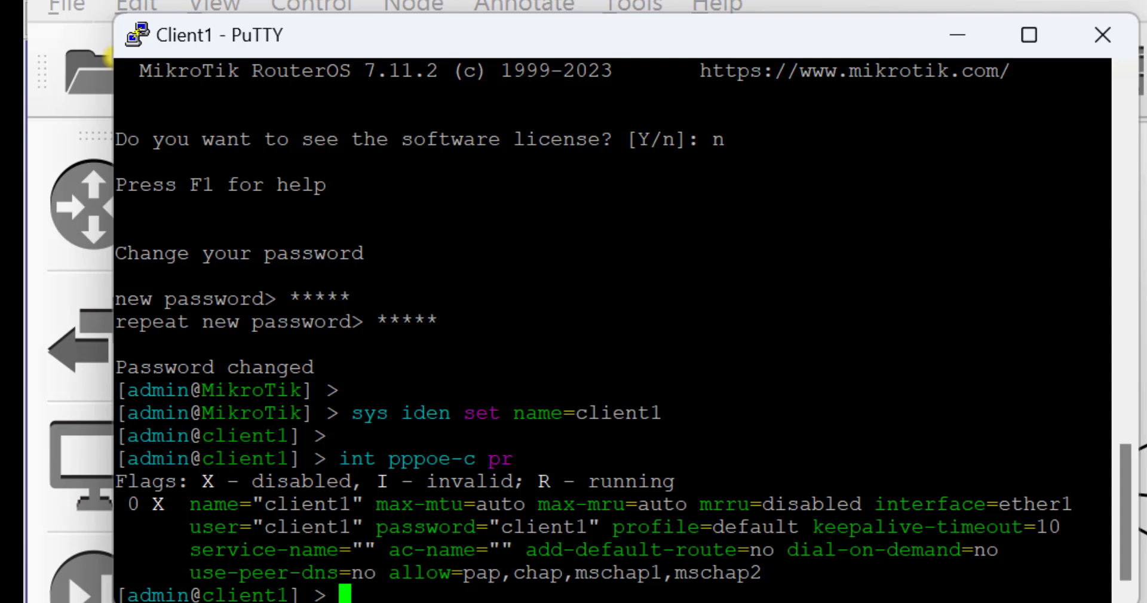
# - Edit the recalled command into 'int pppoe-c en 0' to enable entry 0
pyautogui.press('Up')
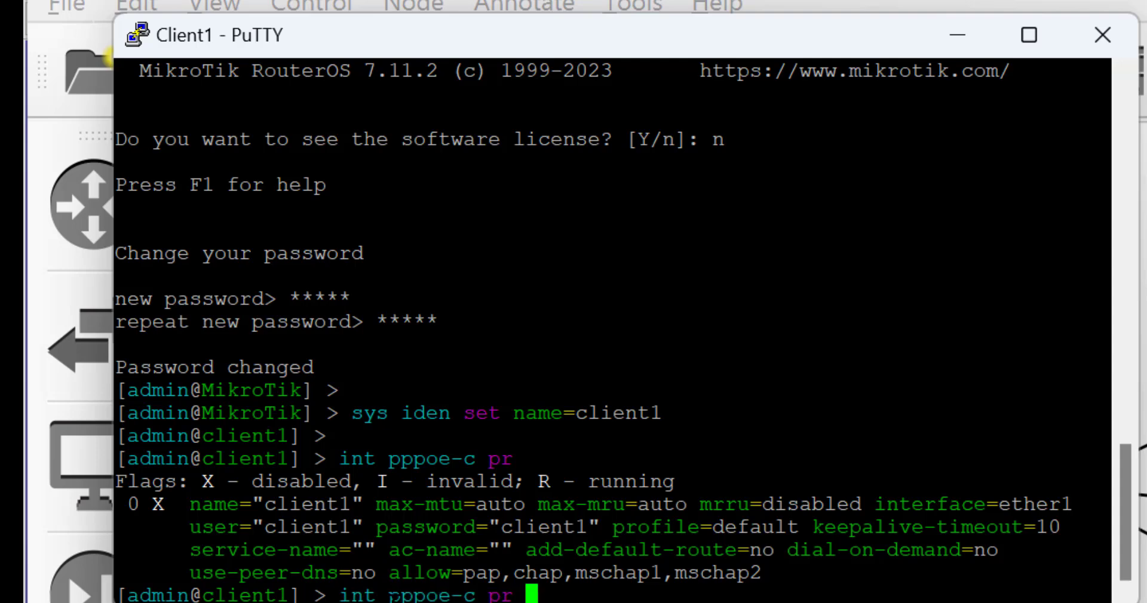
pyautogui.press('BackSpace')
pyautogui.press('BackSpace')
pyautogui.press('BackSpace')
pyautogui.write('en 0')
pyautogui.moveTo(675, 482); pyautogui.dragTo(139, 505)
# - Enable PPPoE client 0 and confirm its listing now shows the R (running) flag
pyautogui.press('Return')
pyautogui.press('Return')
pyautogui.press('Return')
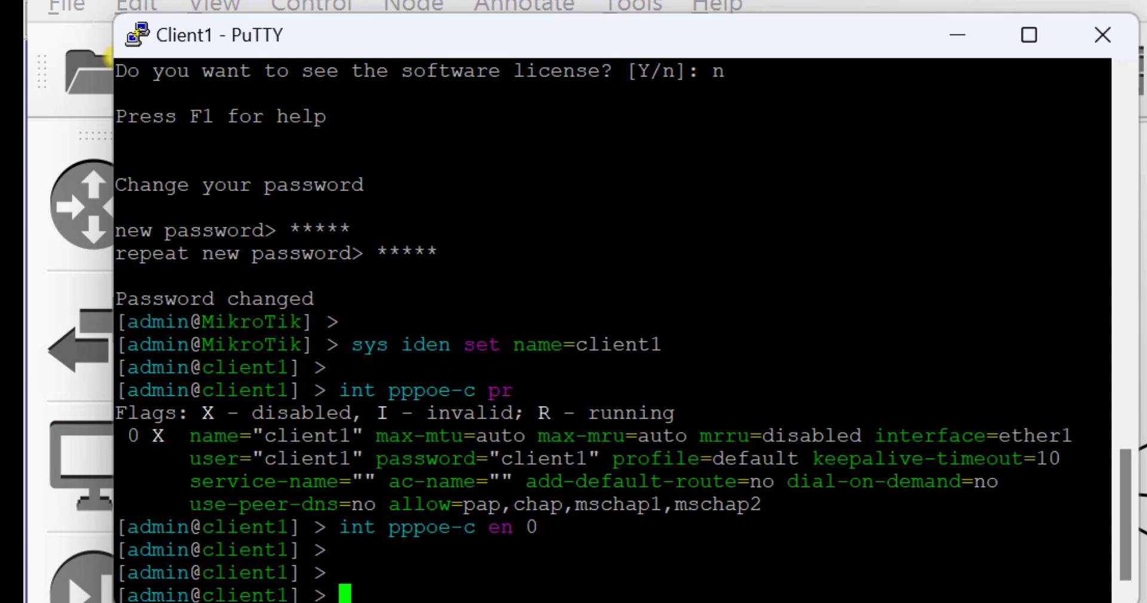
pyautogui.press('Up')
pyautogui.press('Up')
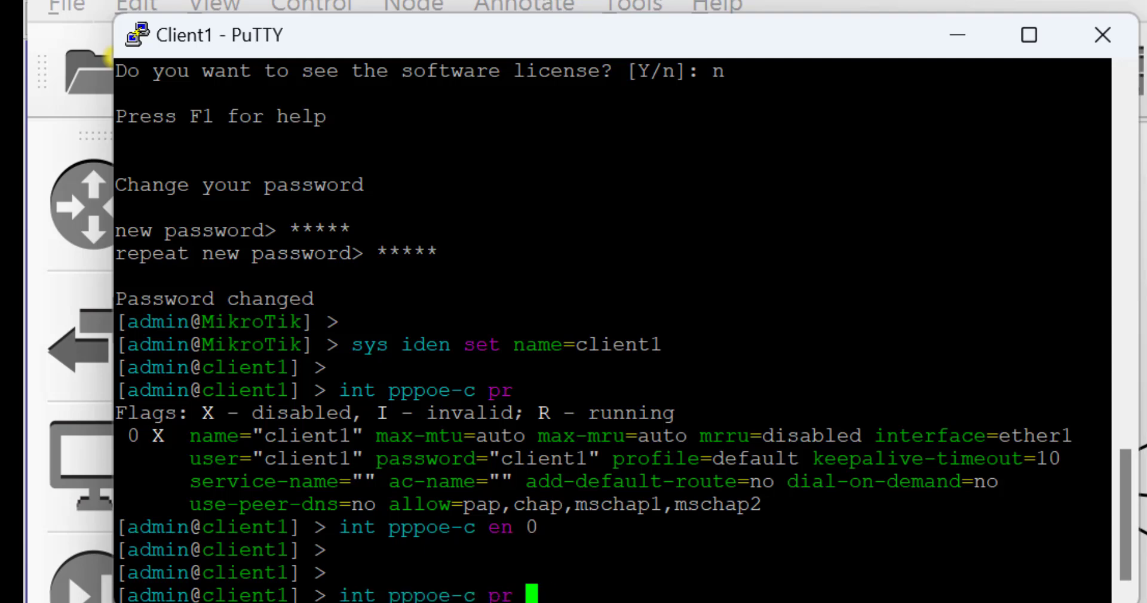
pyautogui.press('Return')
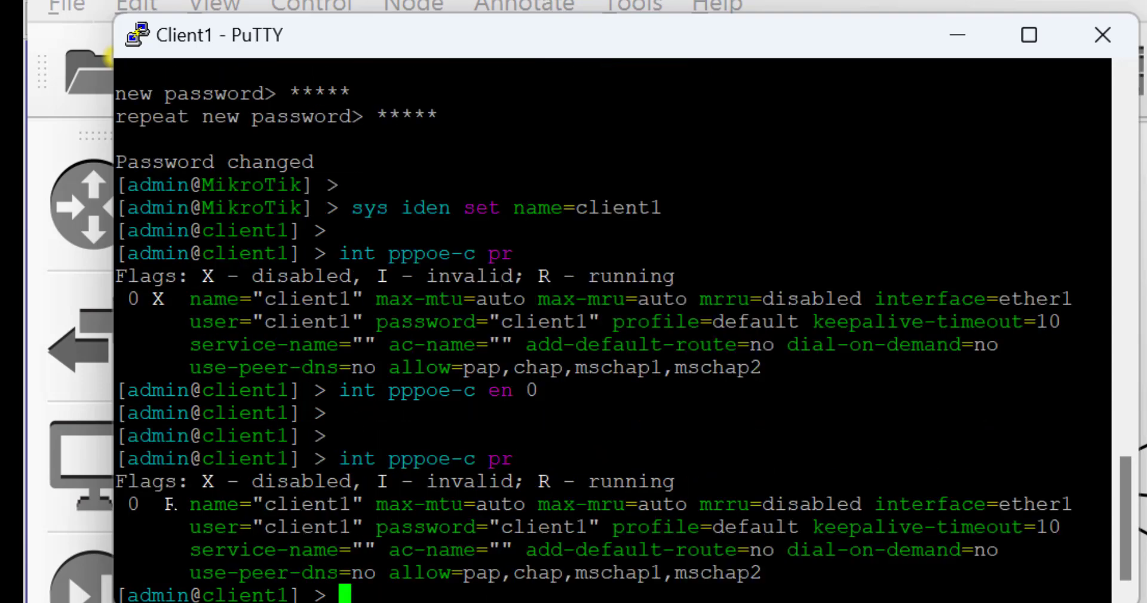
pyautogui.moveTo(153, 504); pyautogui.dragTo(189, 505)
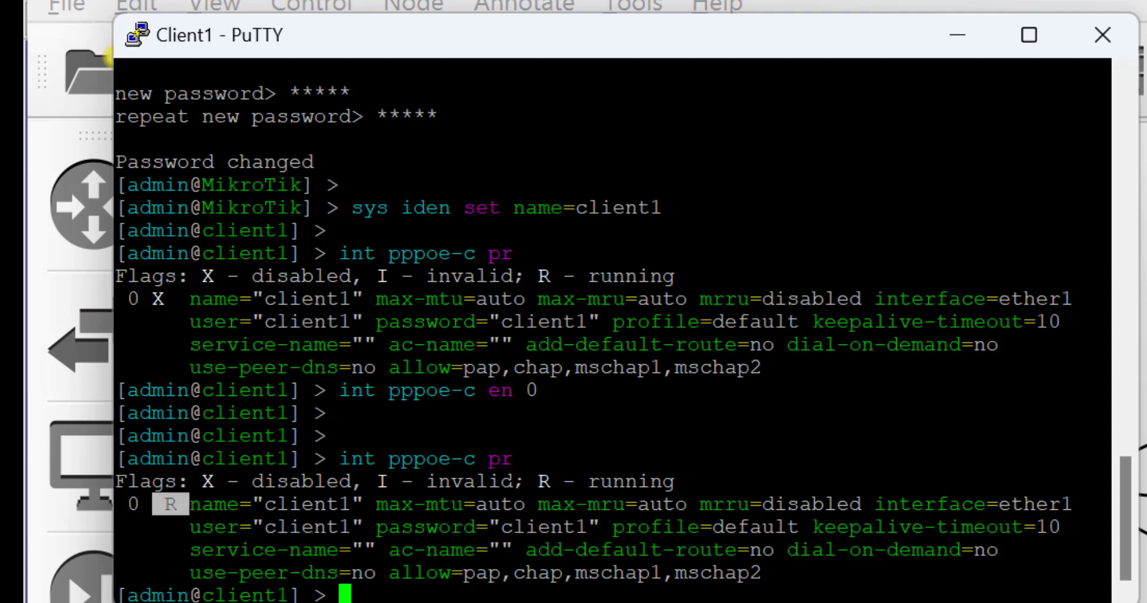
pyautogui.moveTo(539, 481); pyautogui.dragTo(672, 481)
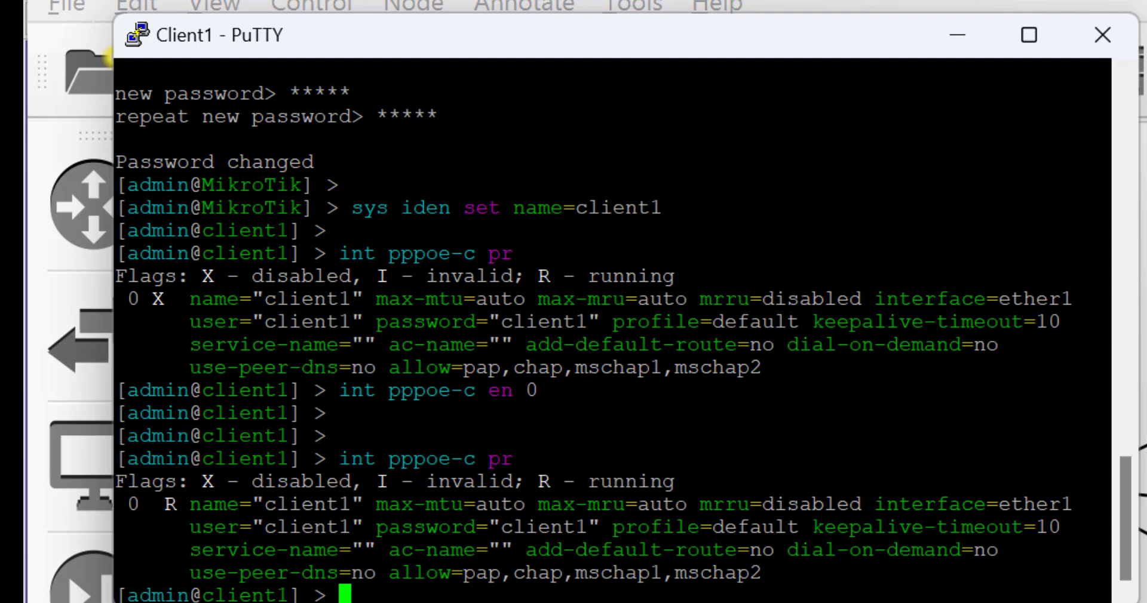
# - Run 'ip add pr' to confirm client1 got the dynamic address 192.168.10.254/32
pyautogui.write('ip add pr')
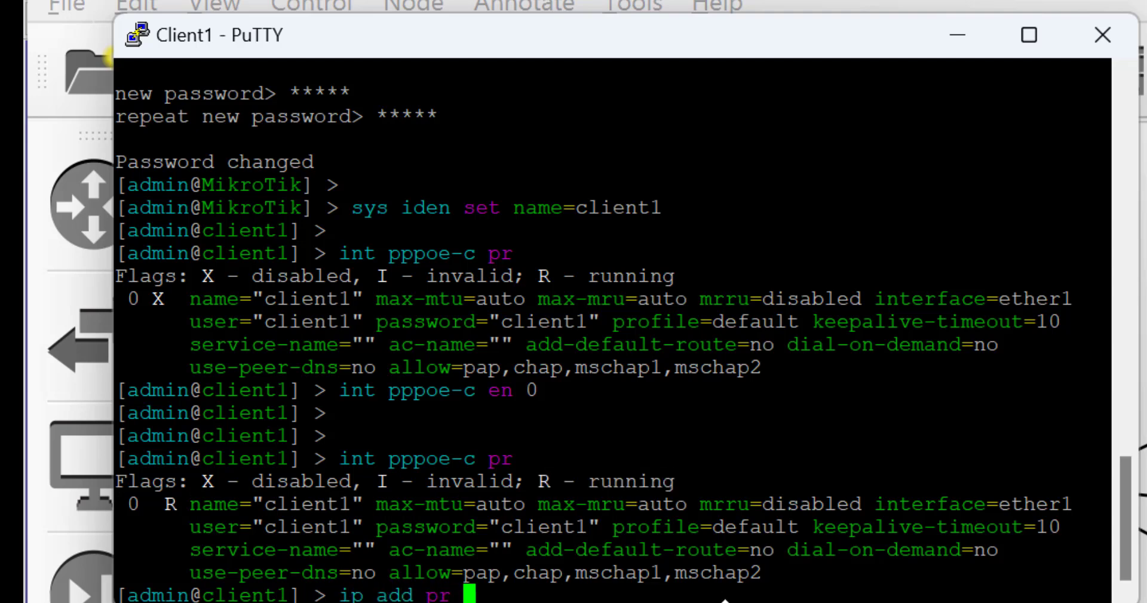
pyautogui.press('Return')
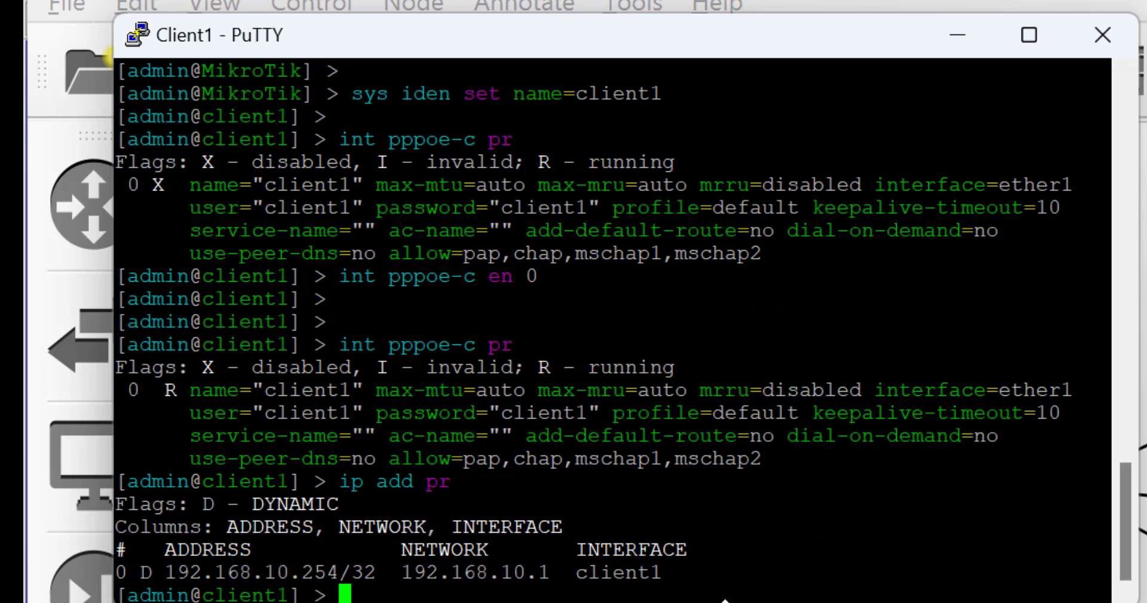
pyautogui.moveTo(675, 572); pyautogui.dragTo(148, 573)
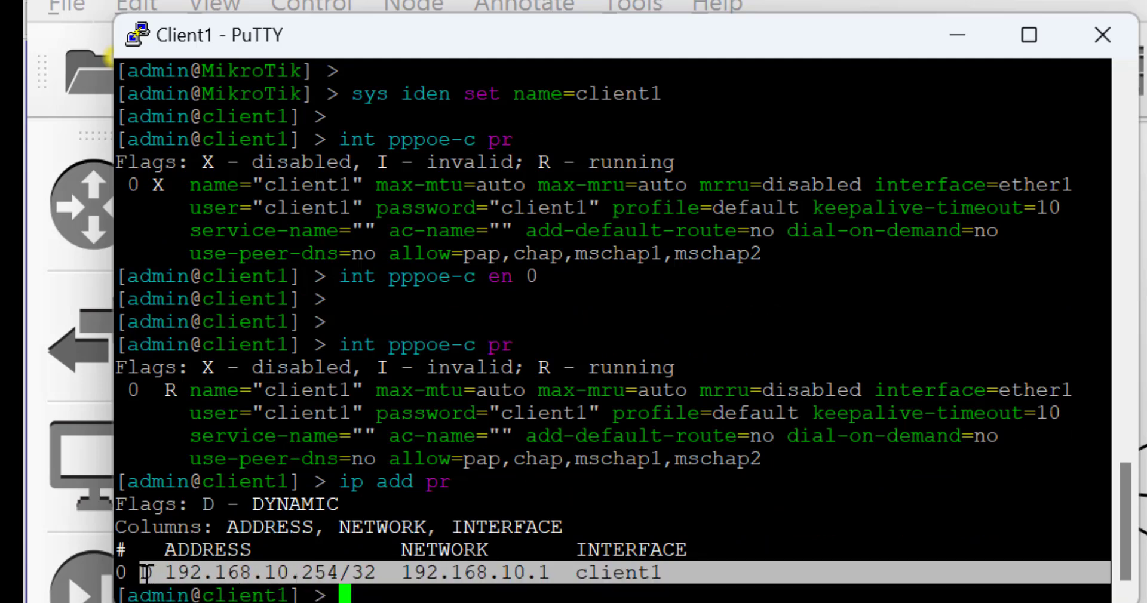
pyautogui.click(345, 593)
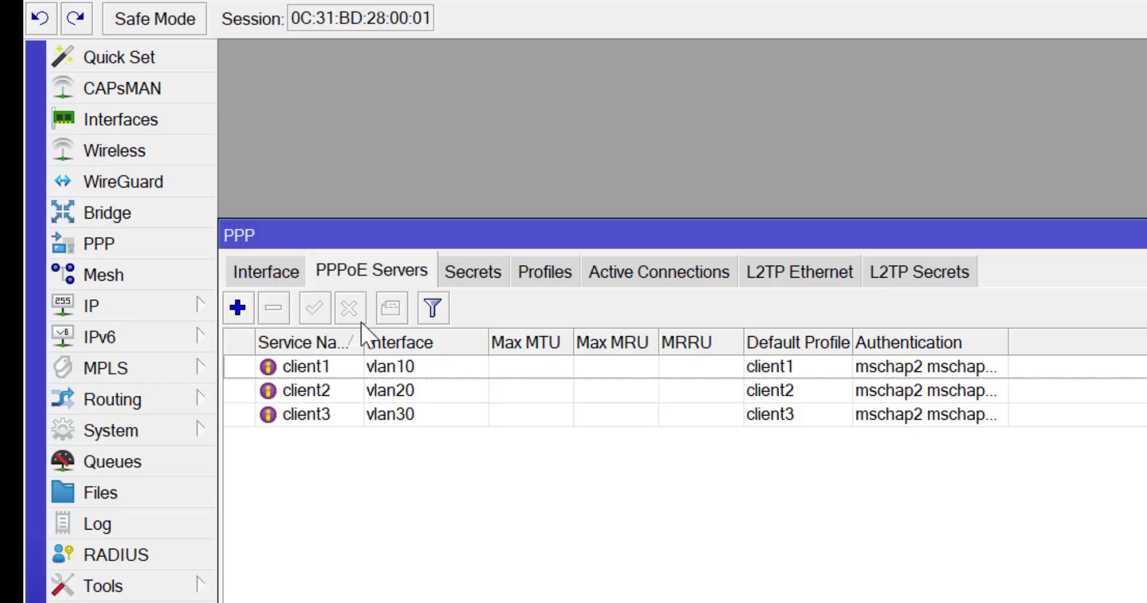
# - Show PPP Active Connections listing client1, client2 and client3 at 192.168.10/20/30.254
pyautogui.click(627, 276)
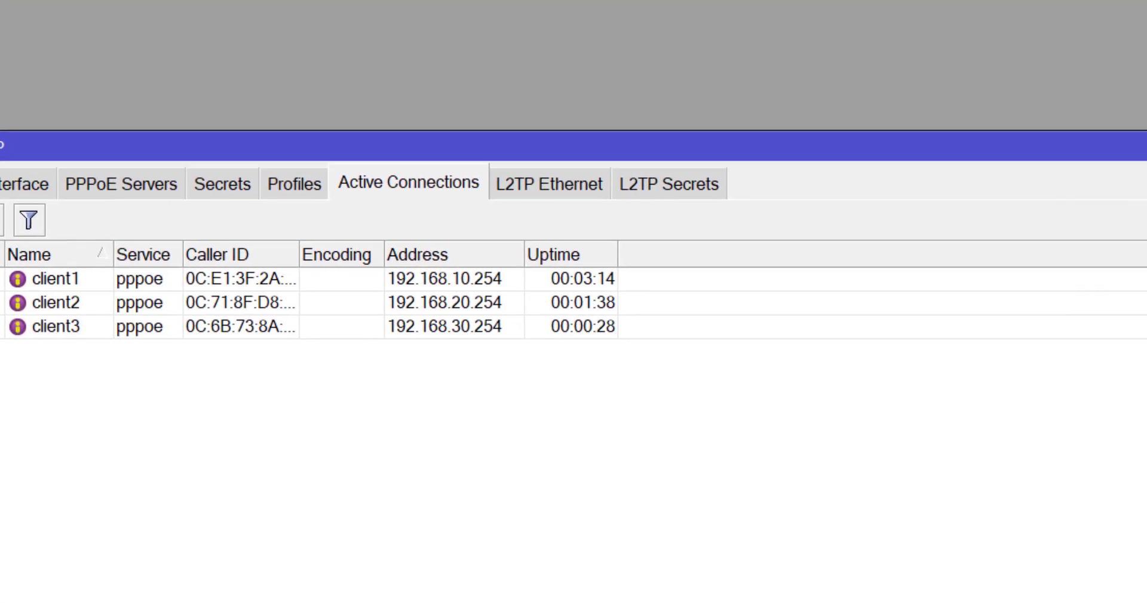
# - Ping 192.168.10.254 from the server terminal and stop after four replies
pyautogui.write('pi')
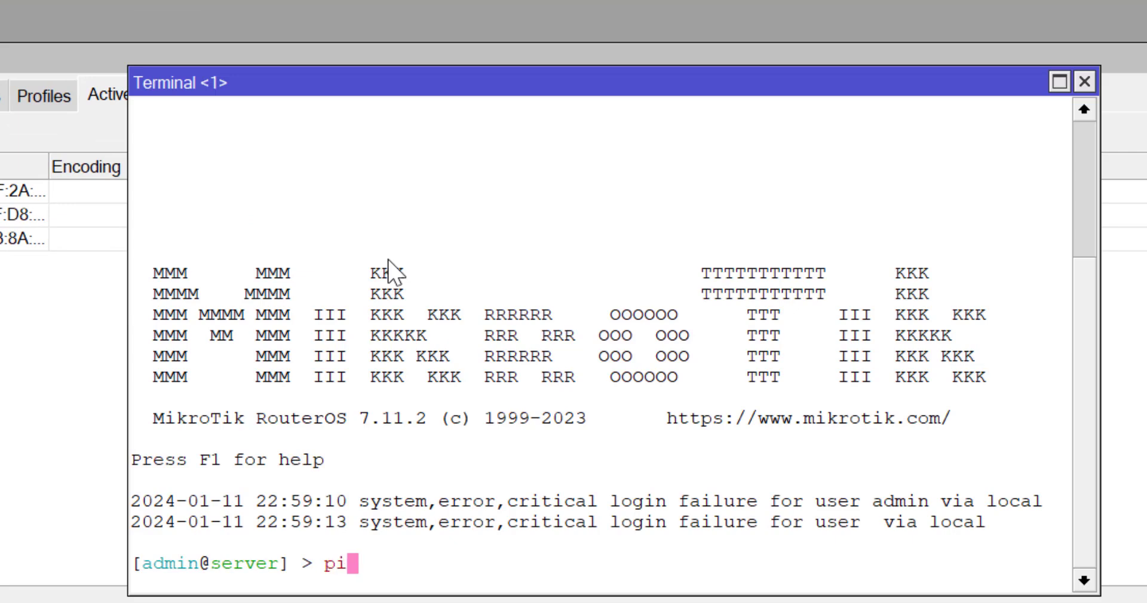
pyautogui.write('ng 192.1')
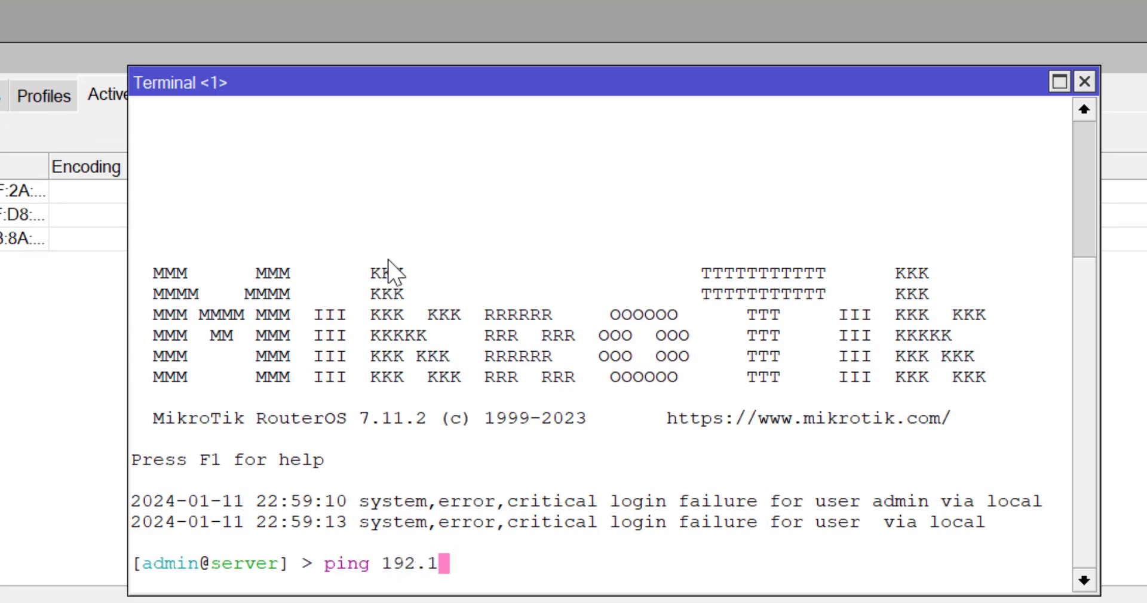
pyautogui.write('68.10.1')
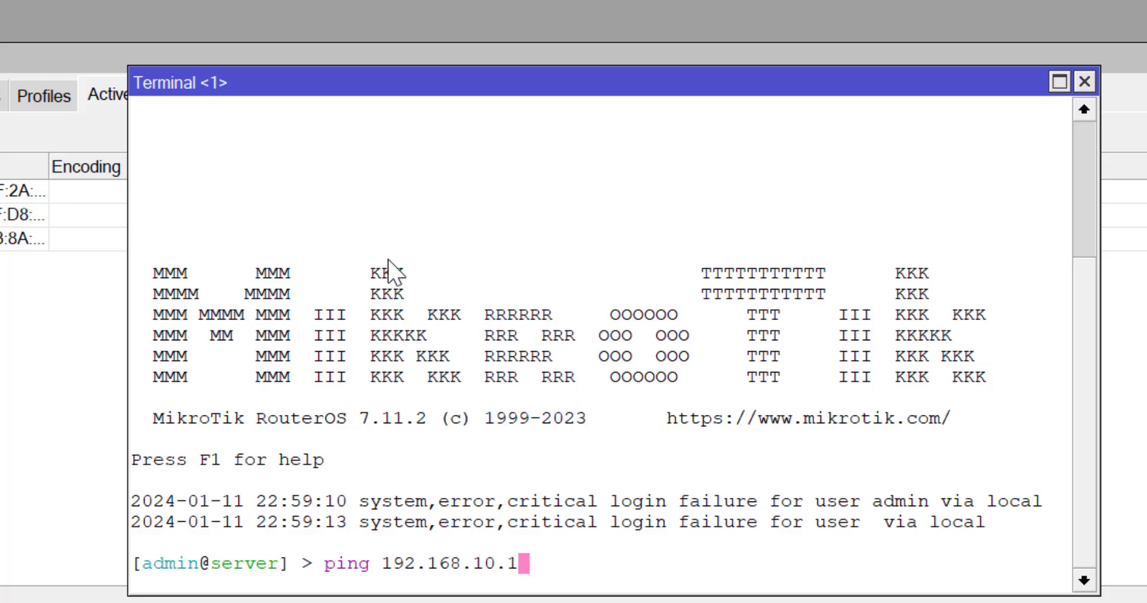
pyautogui.press('BackSpace')
pyautogui.write('254')
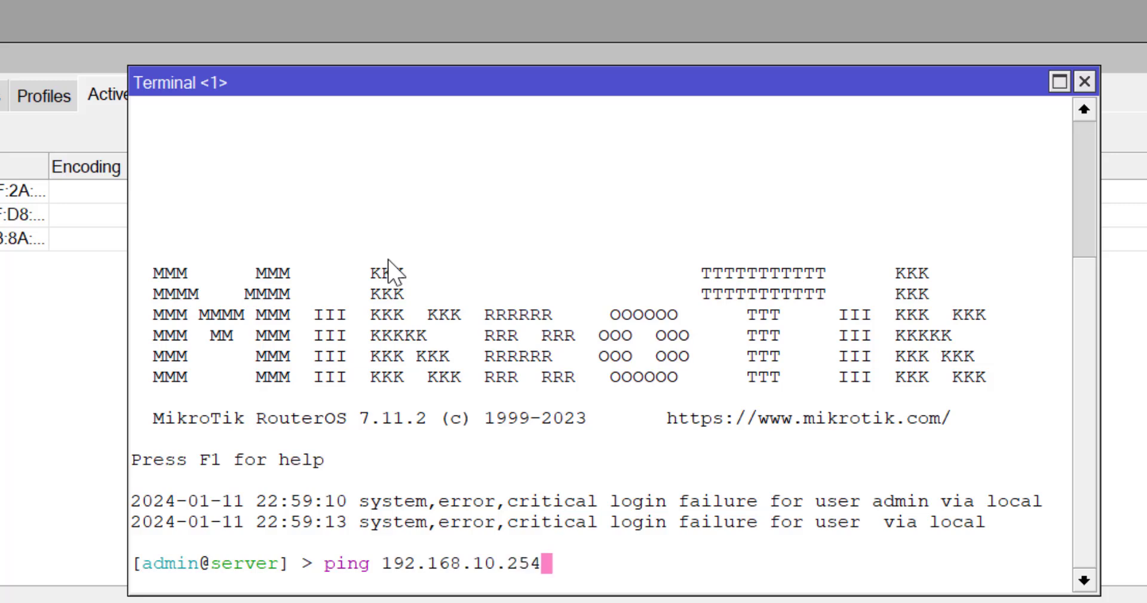
pyautogui.press('Return')
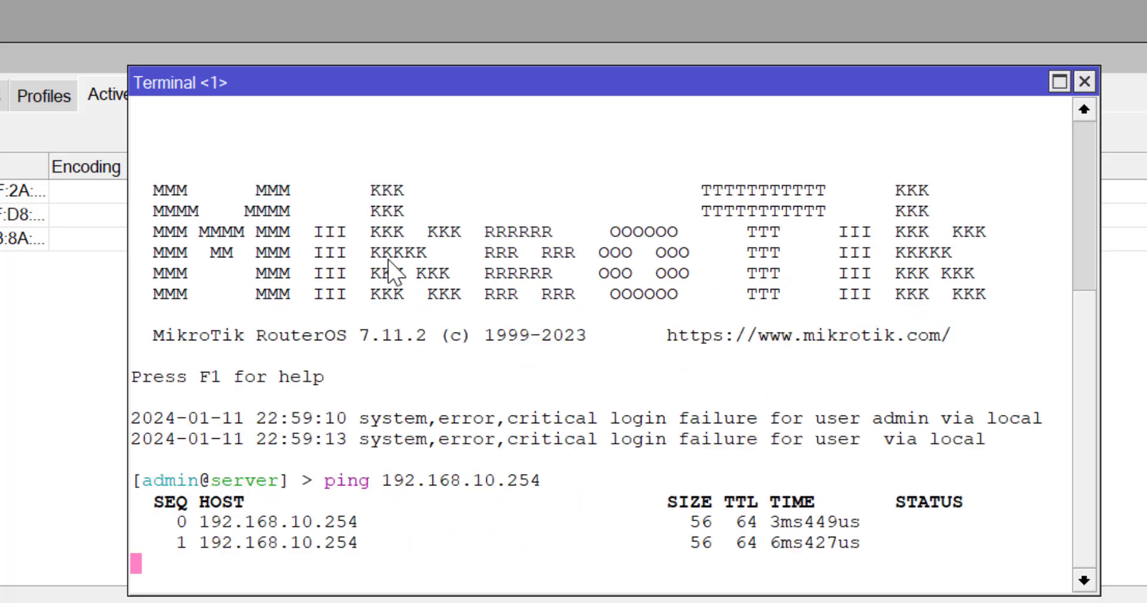
pyautogui.hotkey('ctrl', 'c')
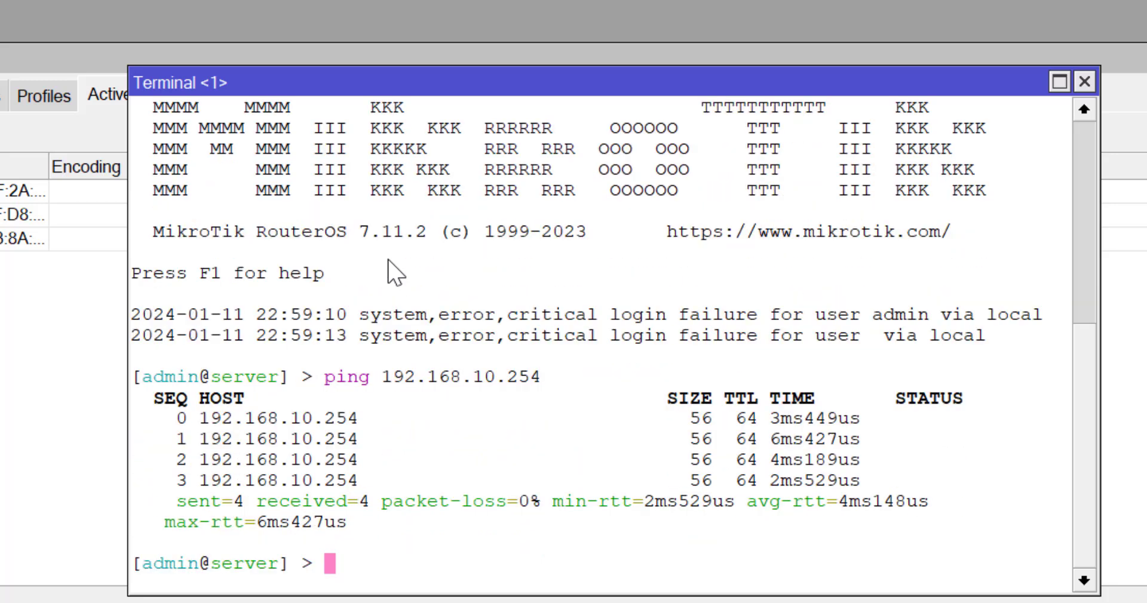
# - Ping 192.168.20.254 by editing the previous ping command
pyautogui.press('Up')
pyautogui.press('Left')
pyautogui.press('Left')
pyautogui.press('Left')
pyautogui.press('Left')
pyautogui.press('Left')
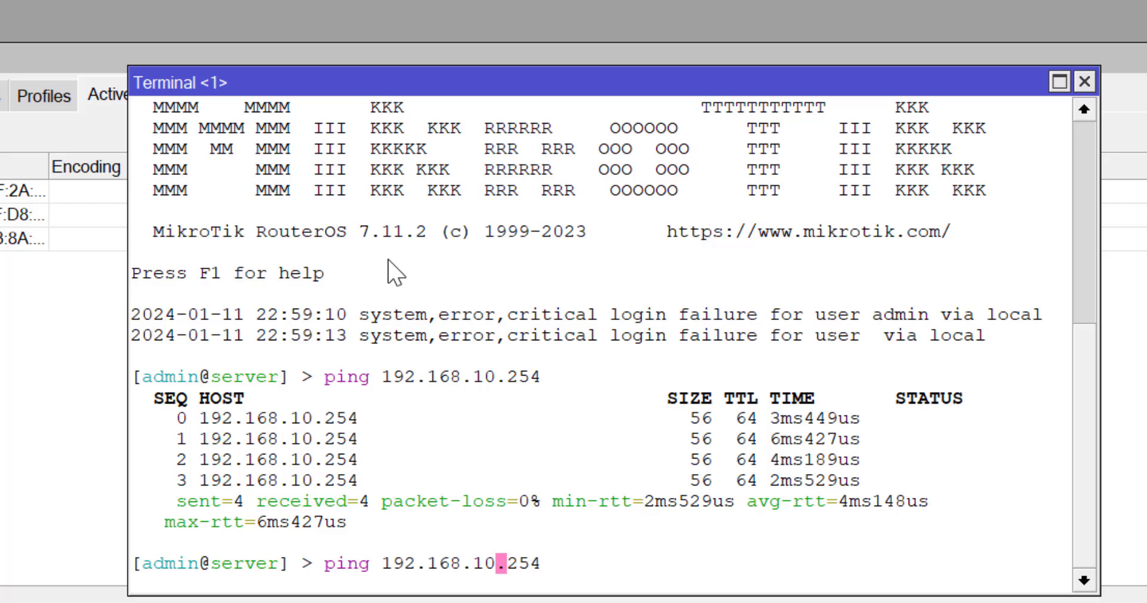
pyautogui.press('BackSpace')
pyautogui.write('2')
pyautogui.press('Return')
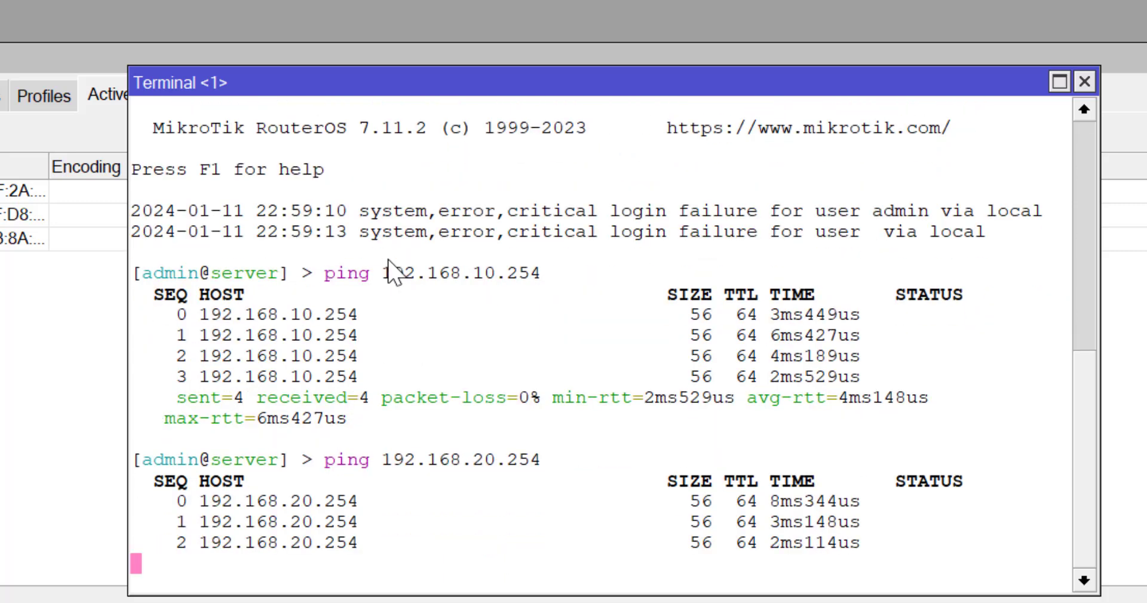
# - Ping 192.168.30.254 and stop once it replies
pyautogui.press('Up')
pyautogui.press('Left')
pyautogui.press('Left')
pyautogui.press('Left')
pyautogui.press('Left')
pyautogui.press('Left')
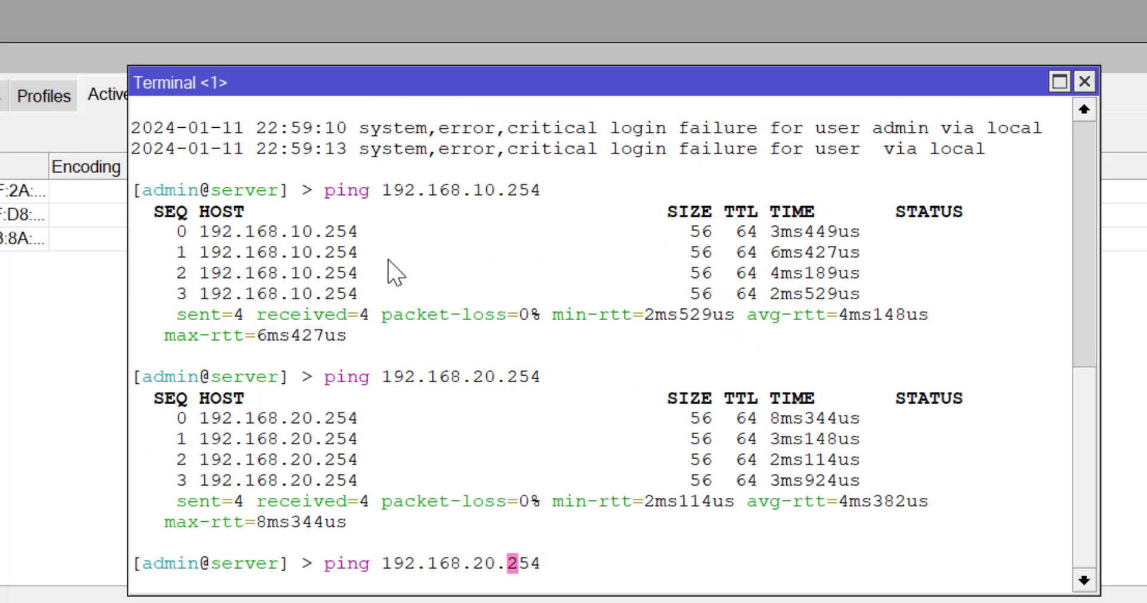
pyautogui.press('BackSpace')
pyautogui.write('3')
pyautogui.press('Return')
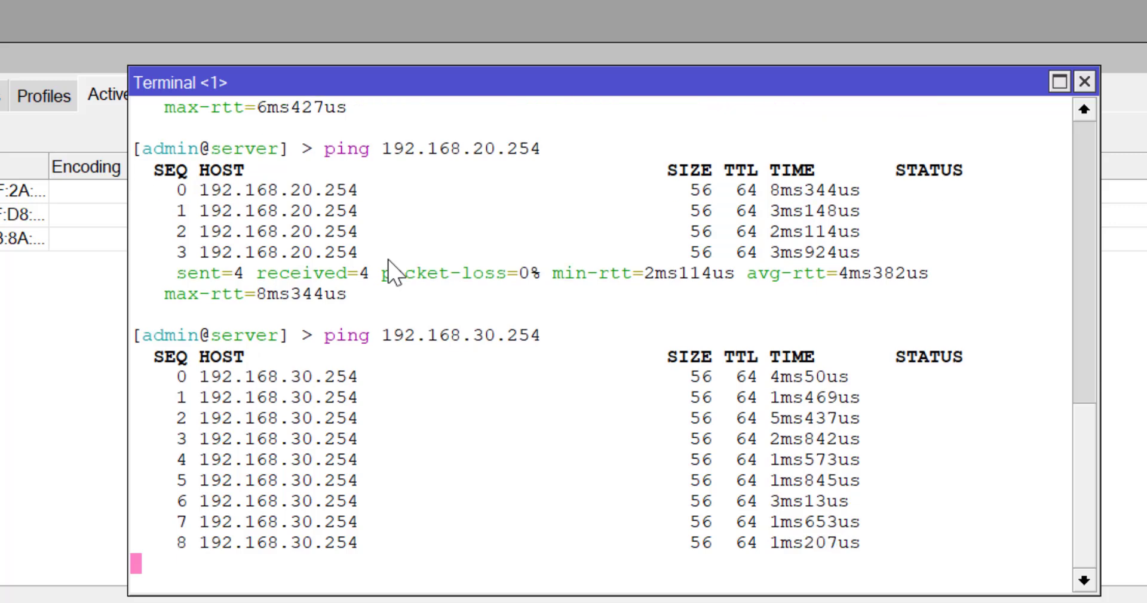
pyautogui.hotkey('ctrl', 'c')
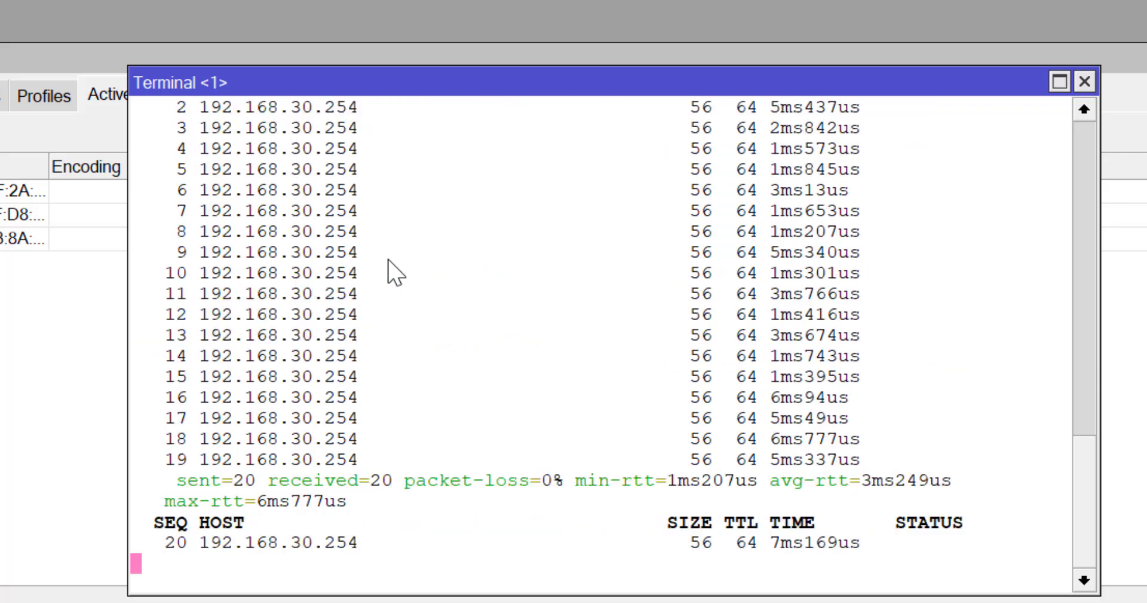